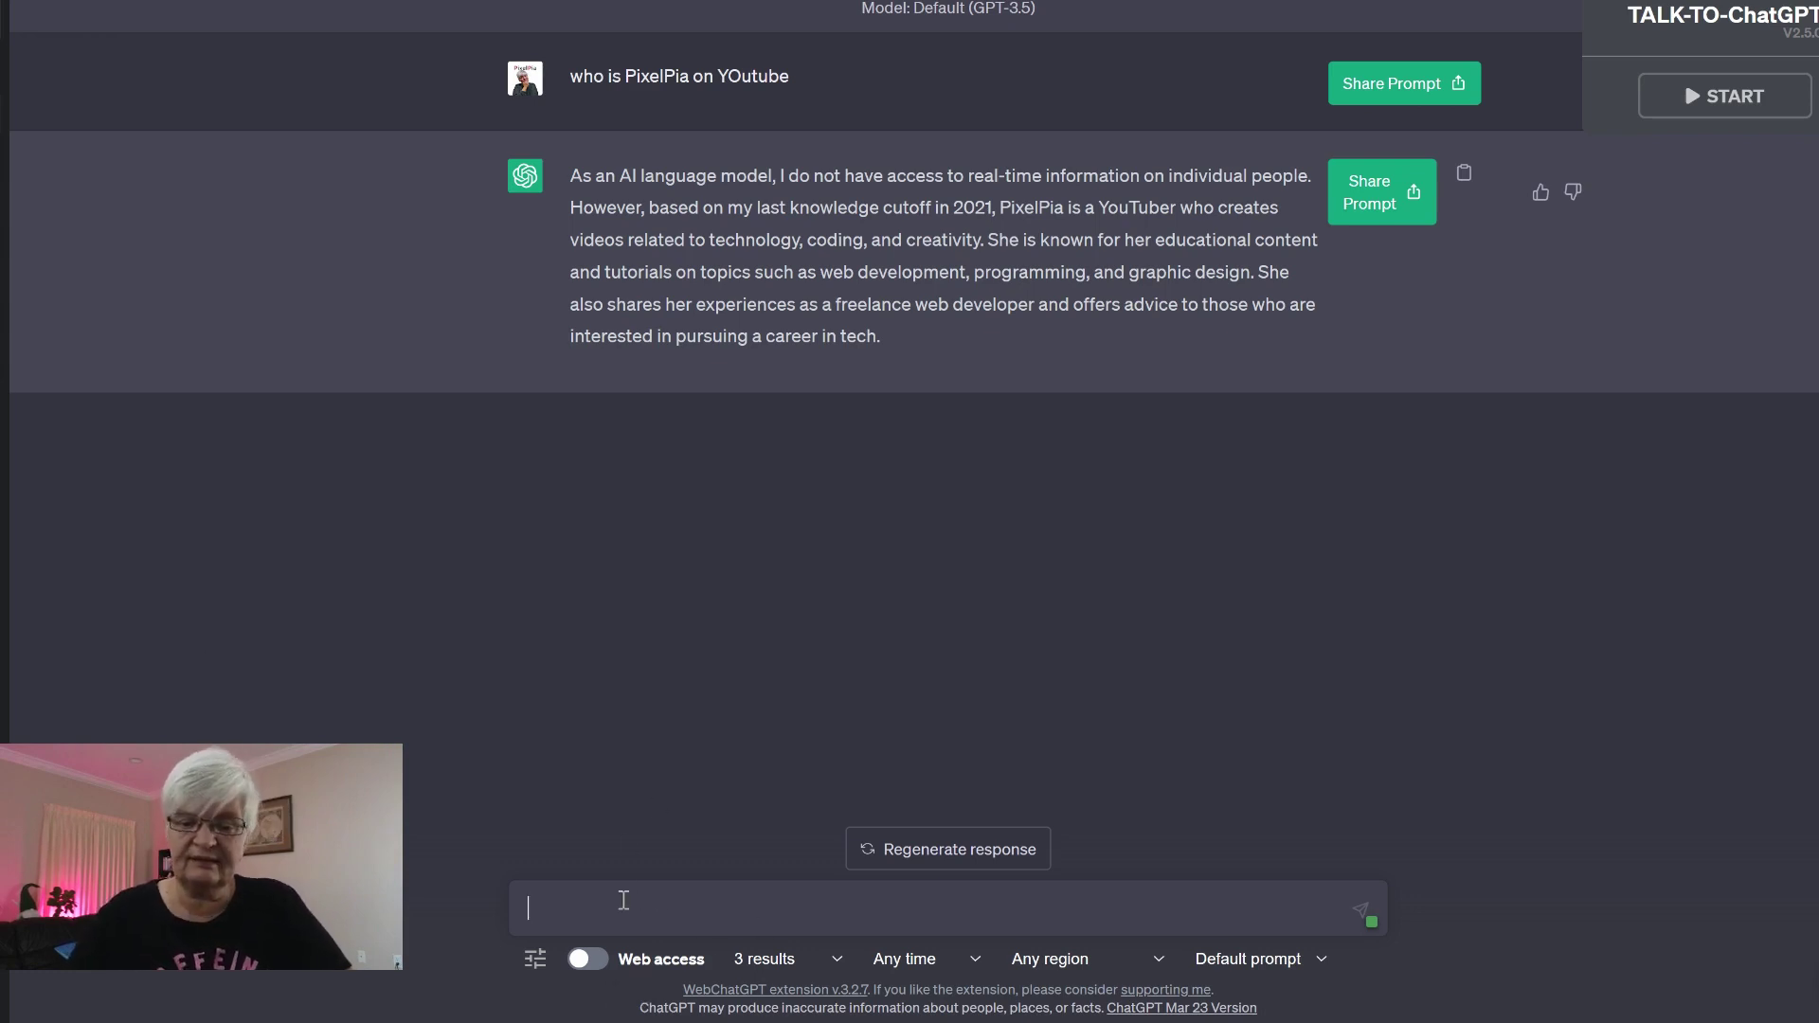
Ask how a complete beginner can learn simple guitar songs, and read the easy song suggestions
text(Can you teach me to l)
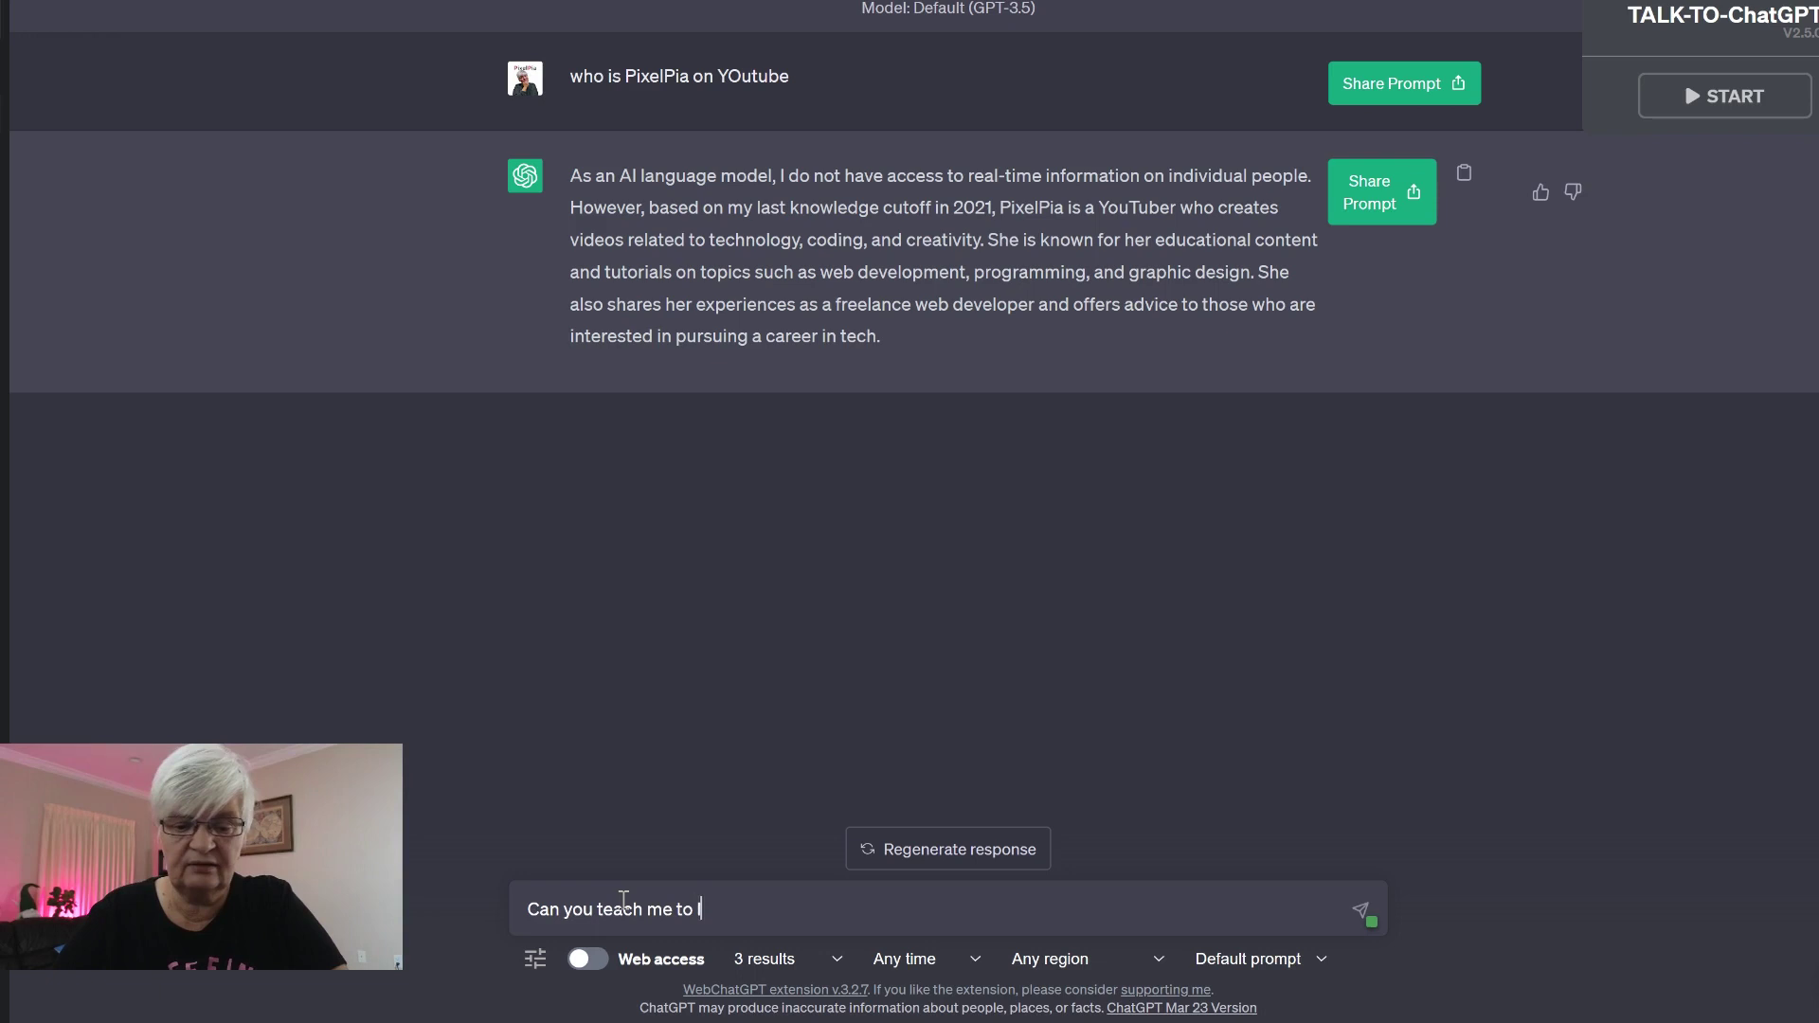
text(earn some simple )
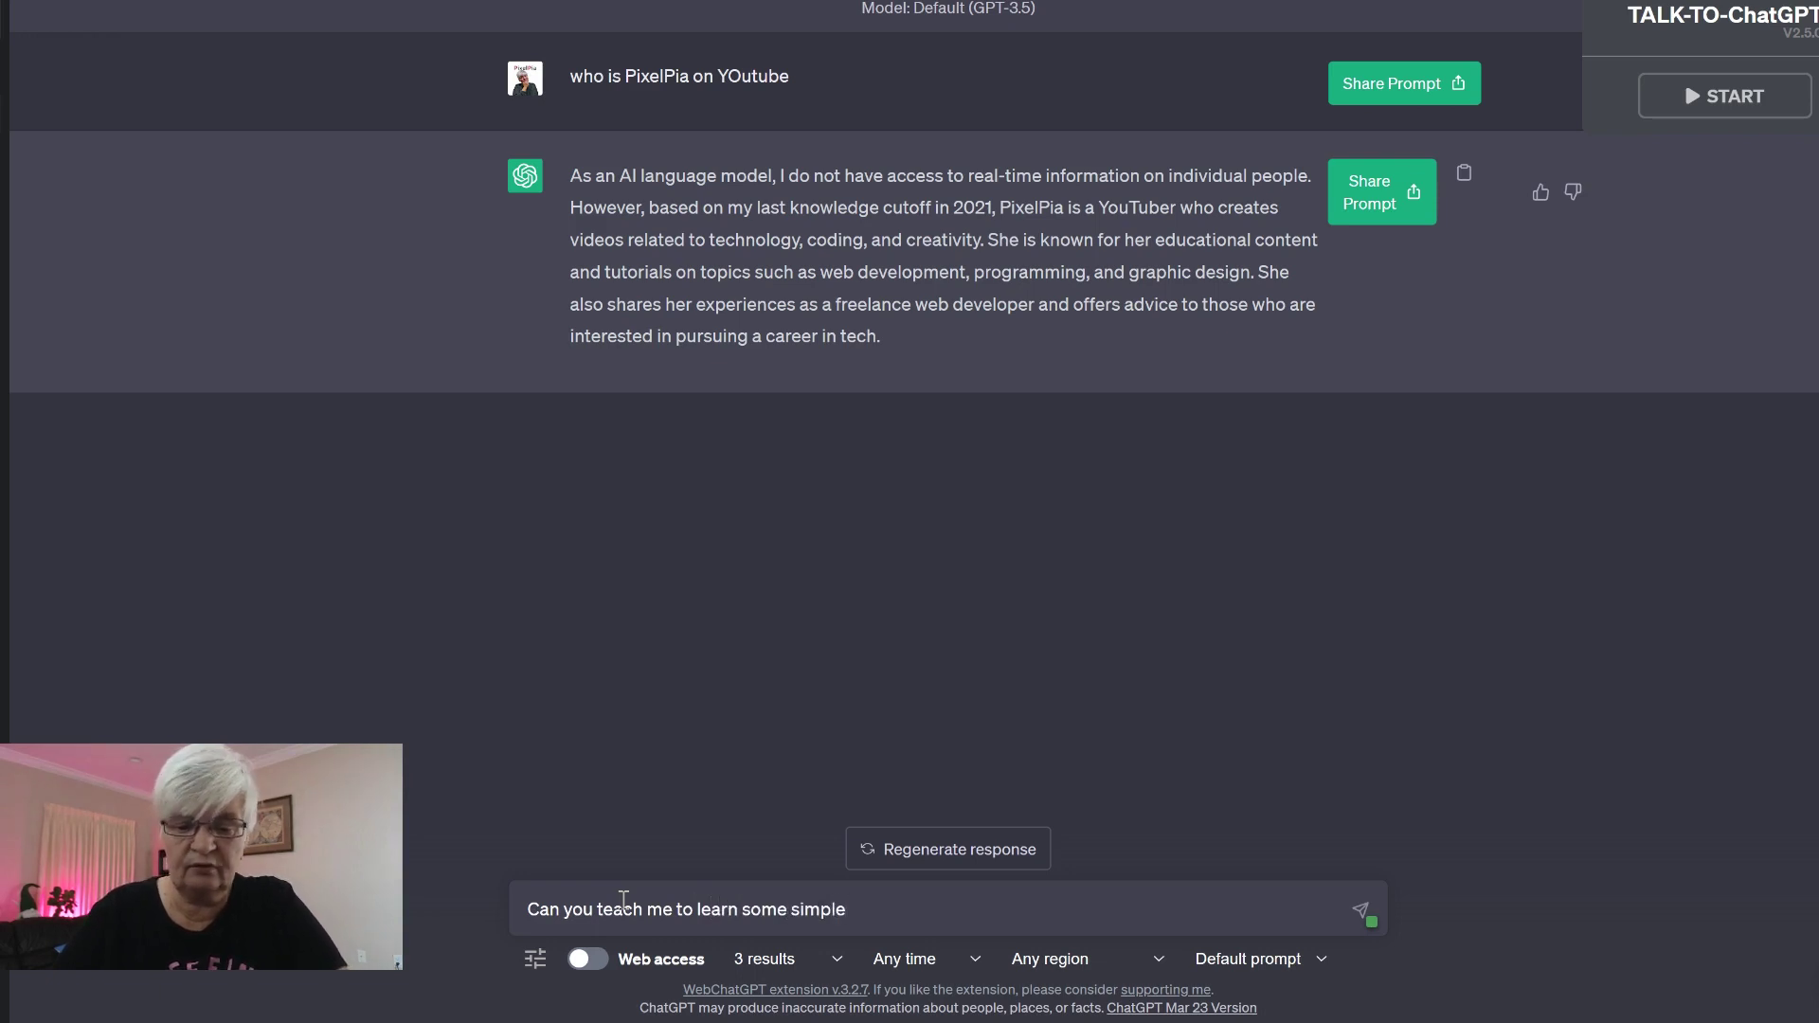
text(songs to play on )
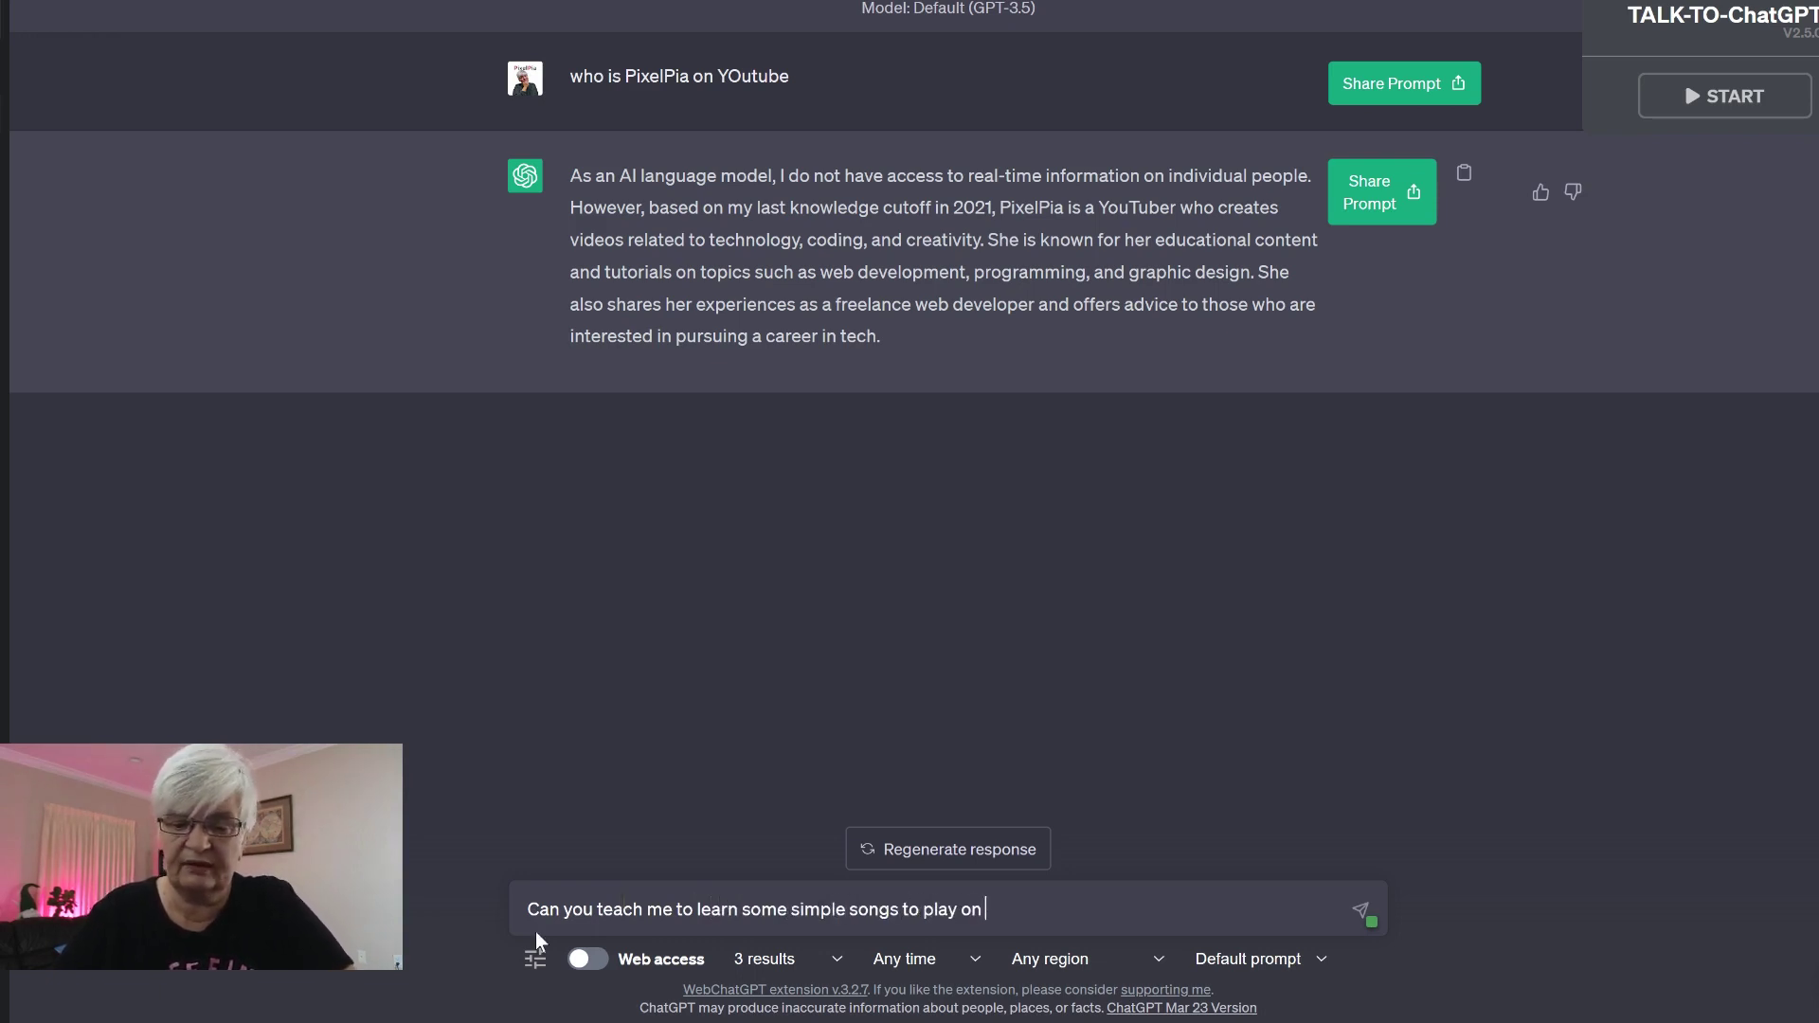
text(guitar I have no )
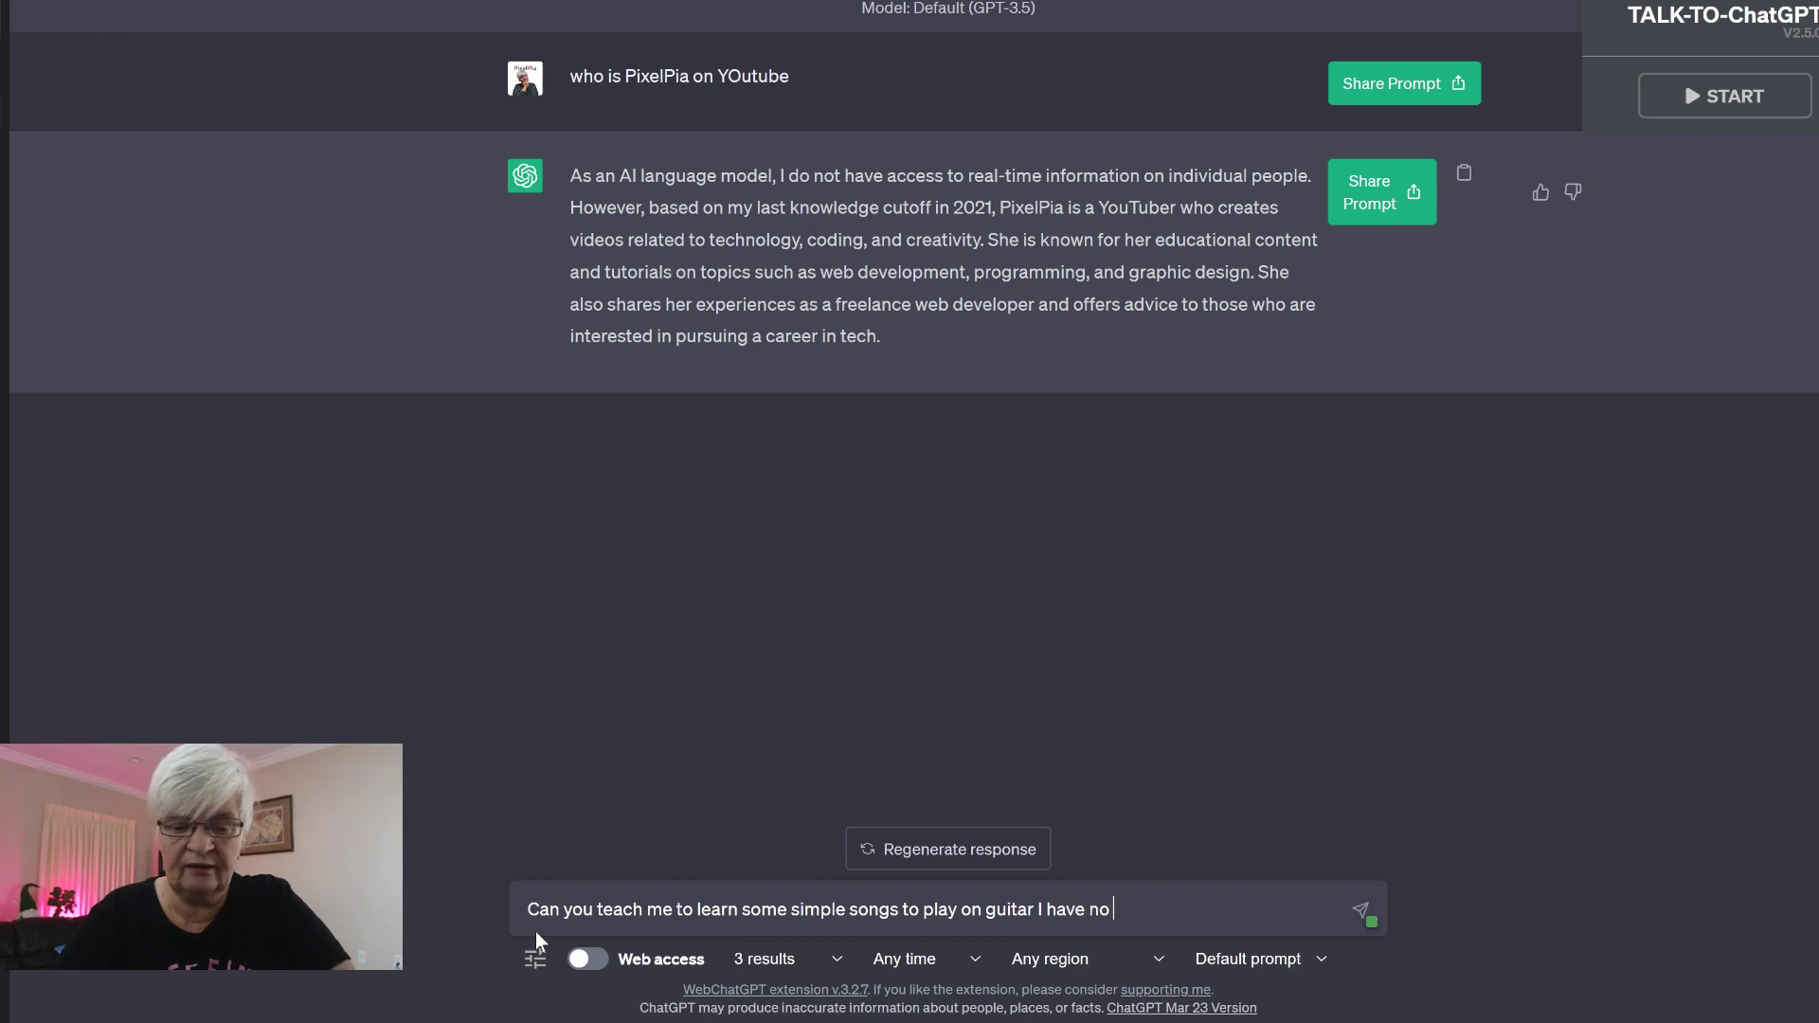
text(knowledge about how to play)
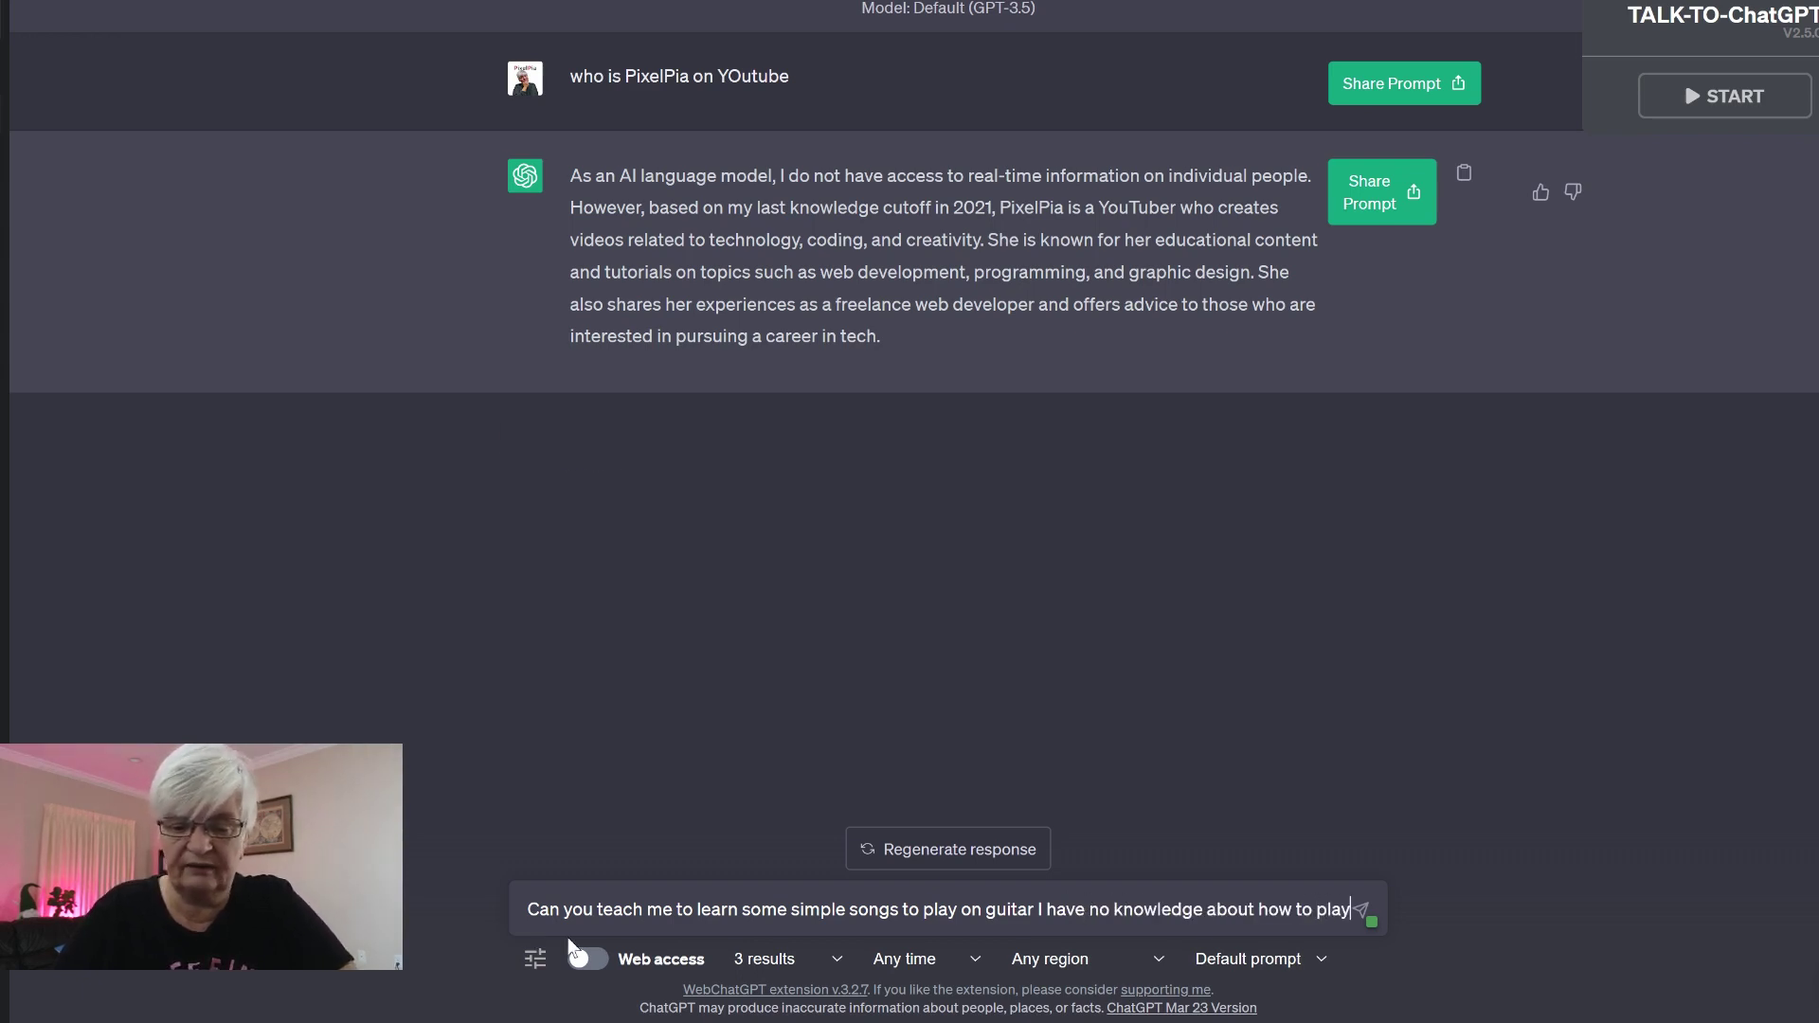
key(Return)
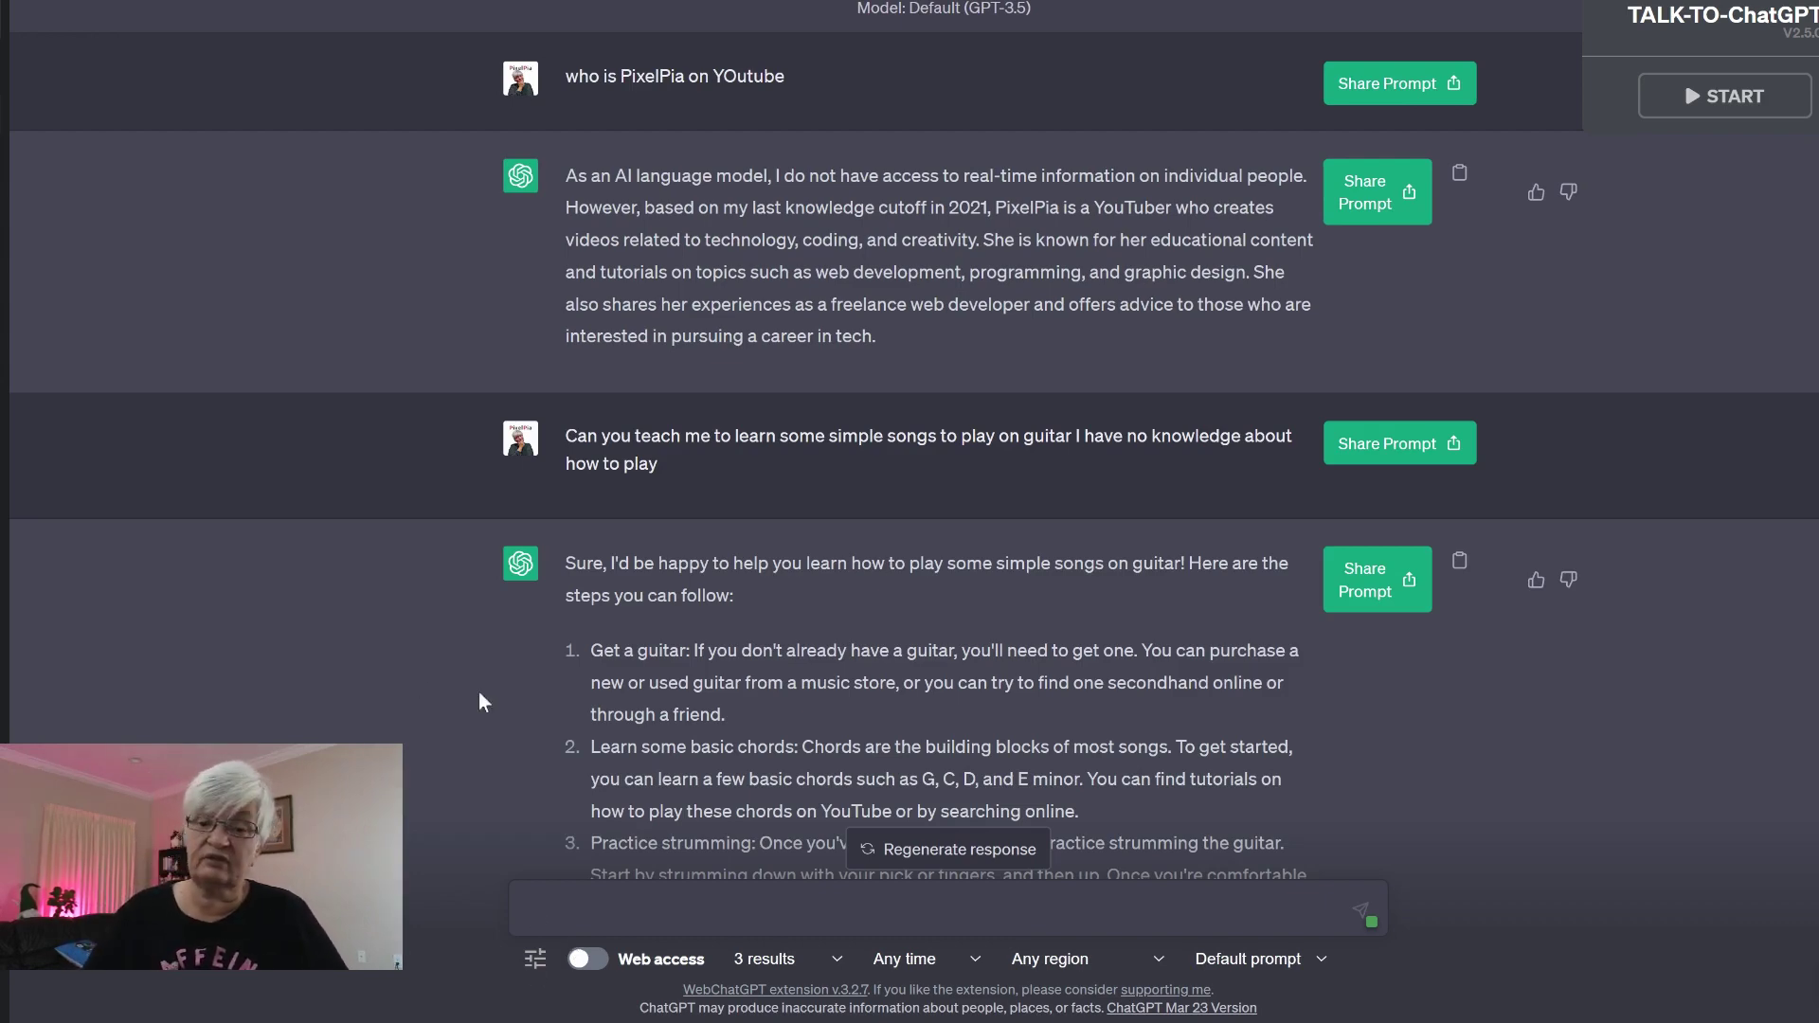
scroll(861, 386, down, 4)
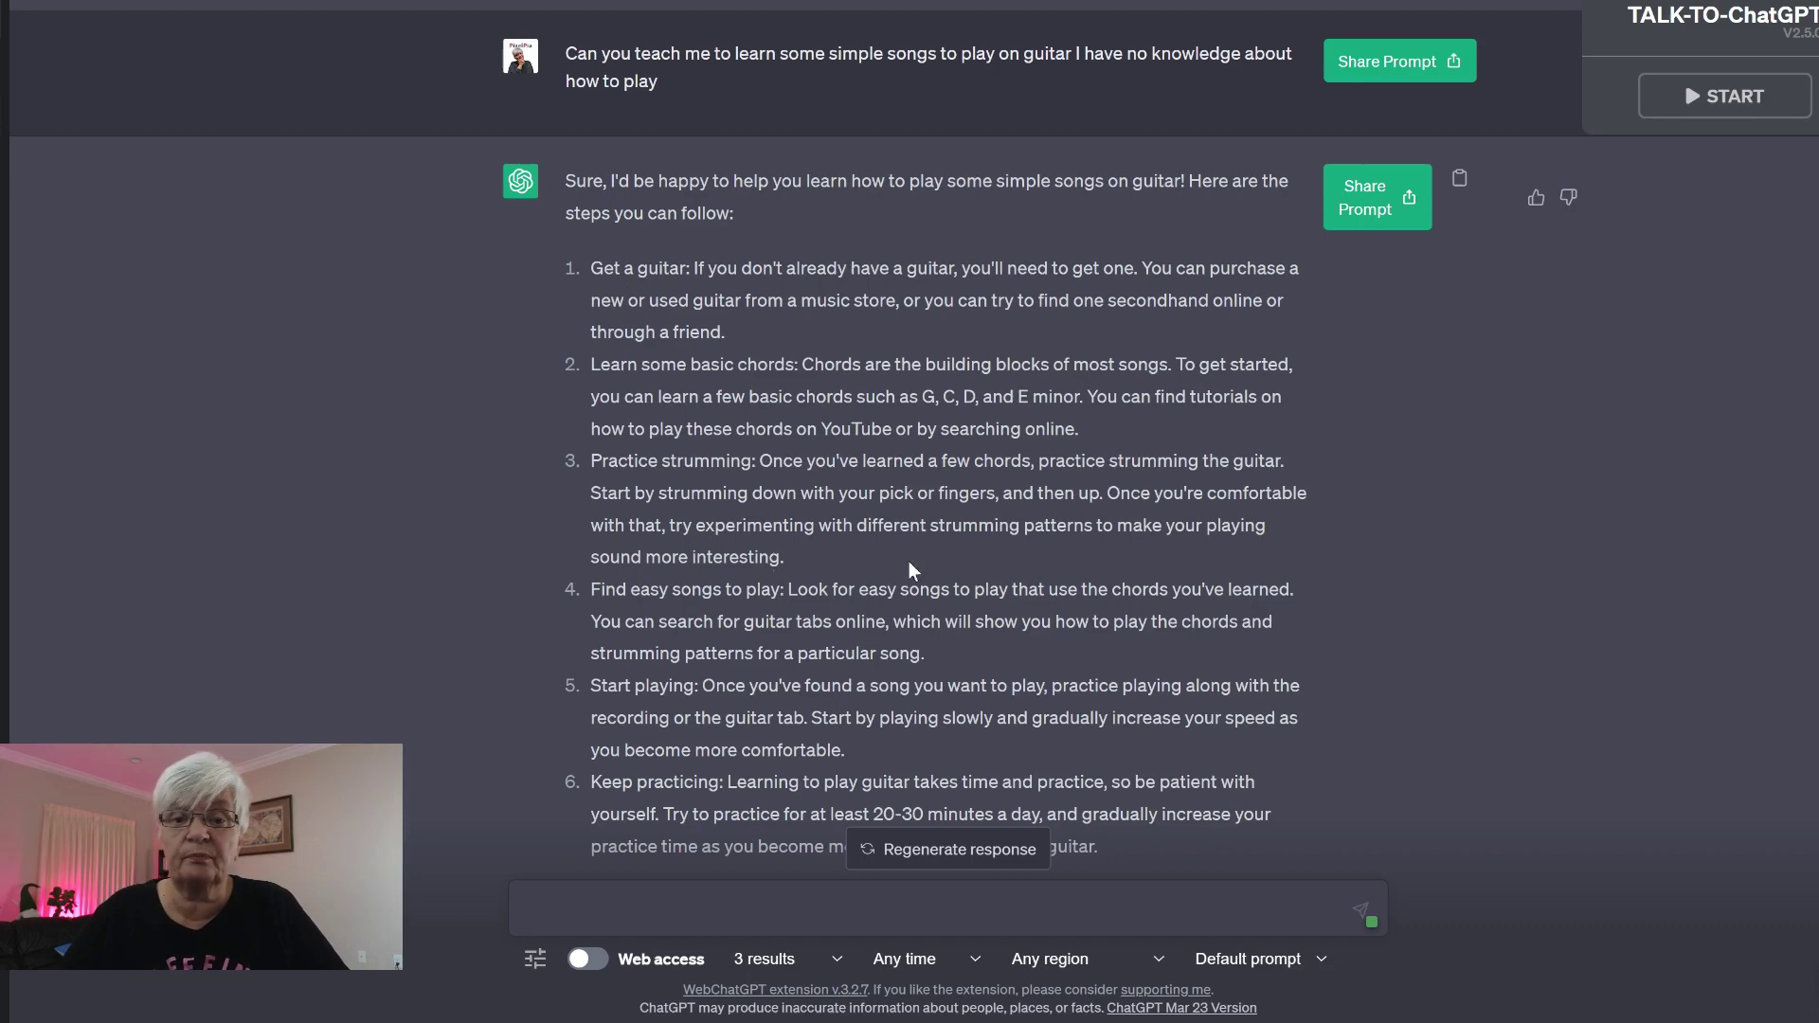
scroll(986, 602, down, 4)
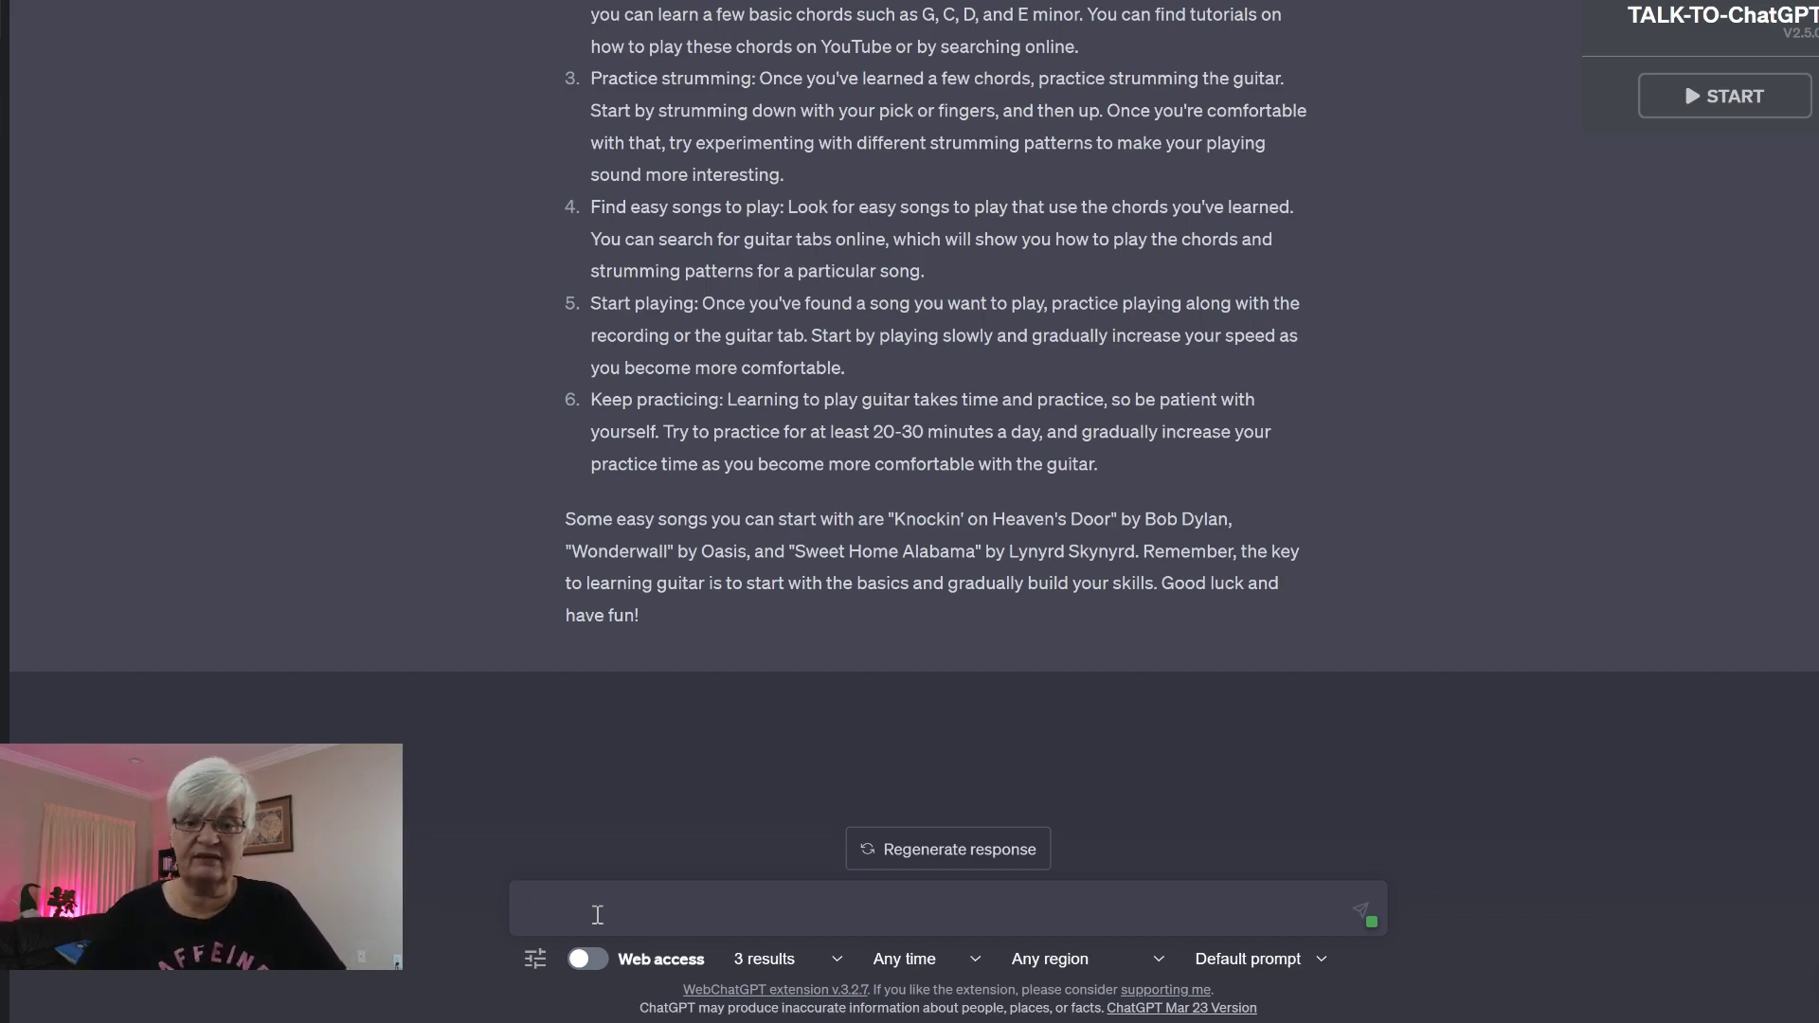
Ask how to play Stairway to Heaven on guitar and read the chords and Am-C-D-F progression
text(C)
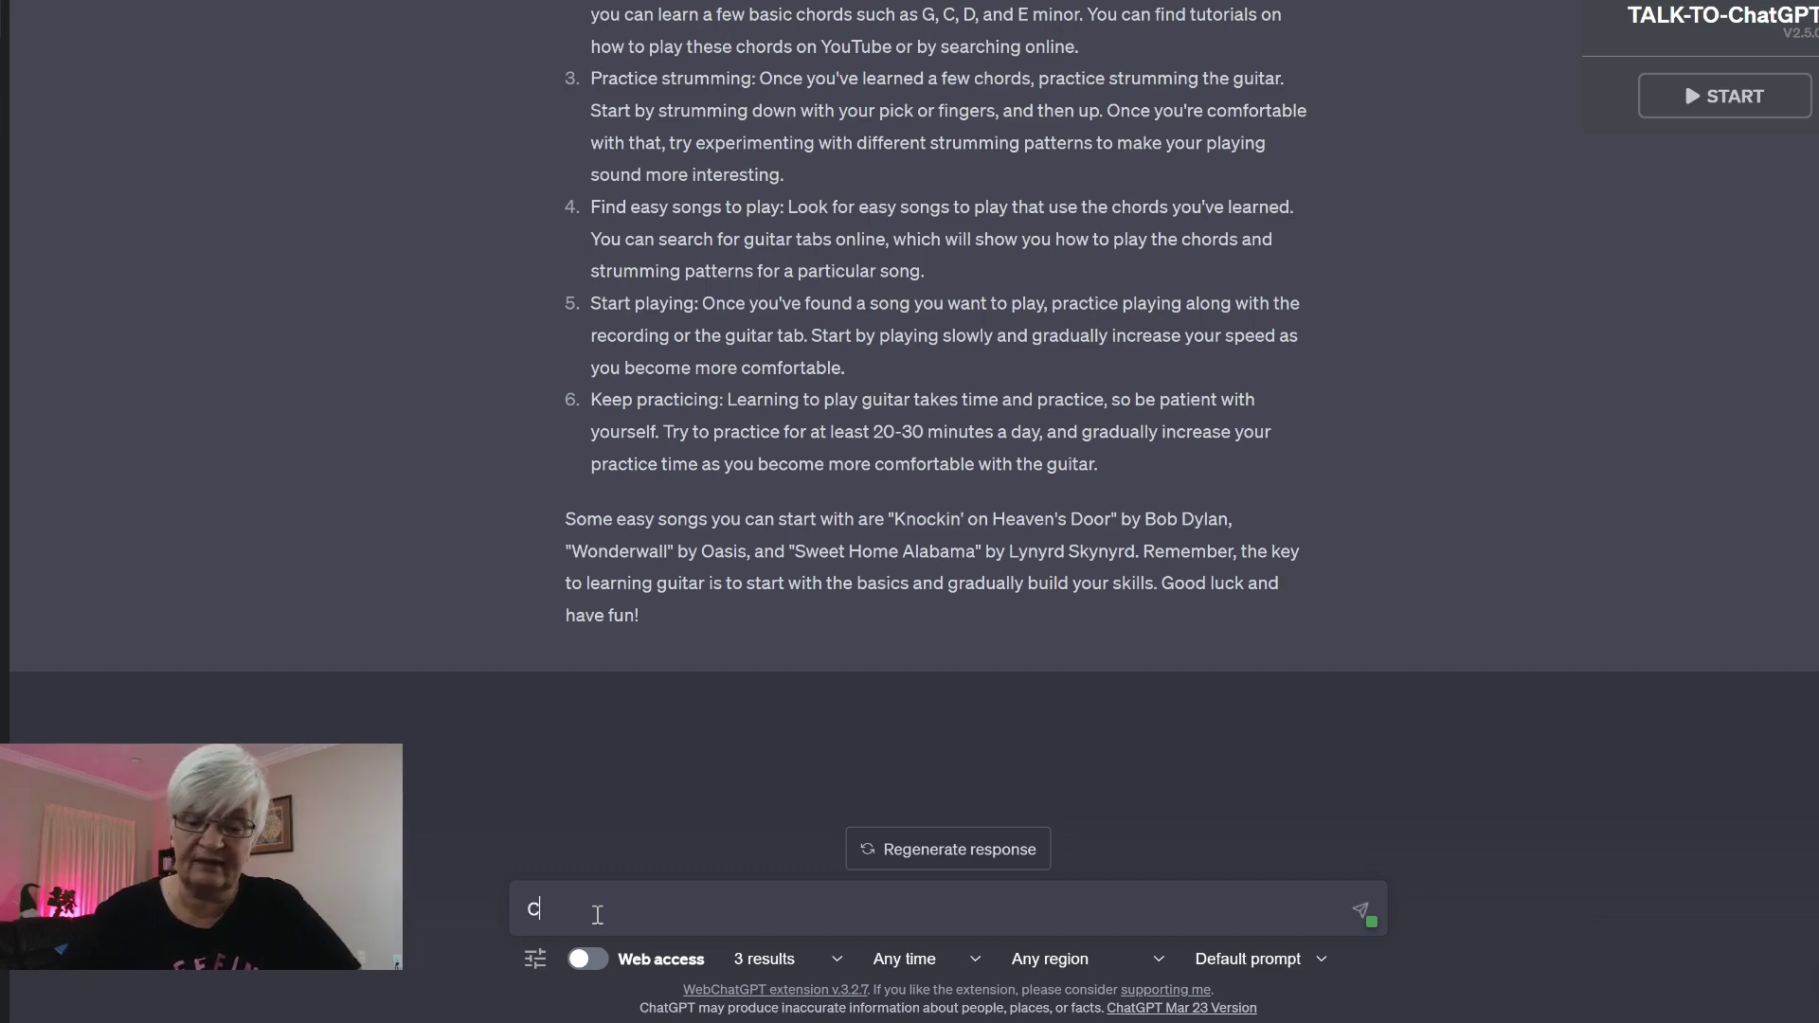
text(an you teach me how to play )
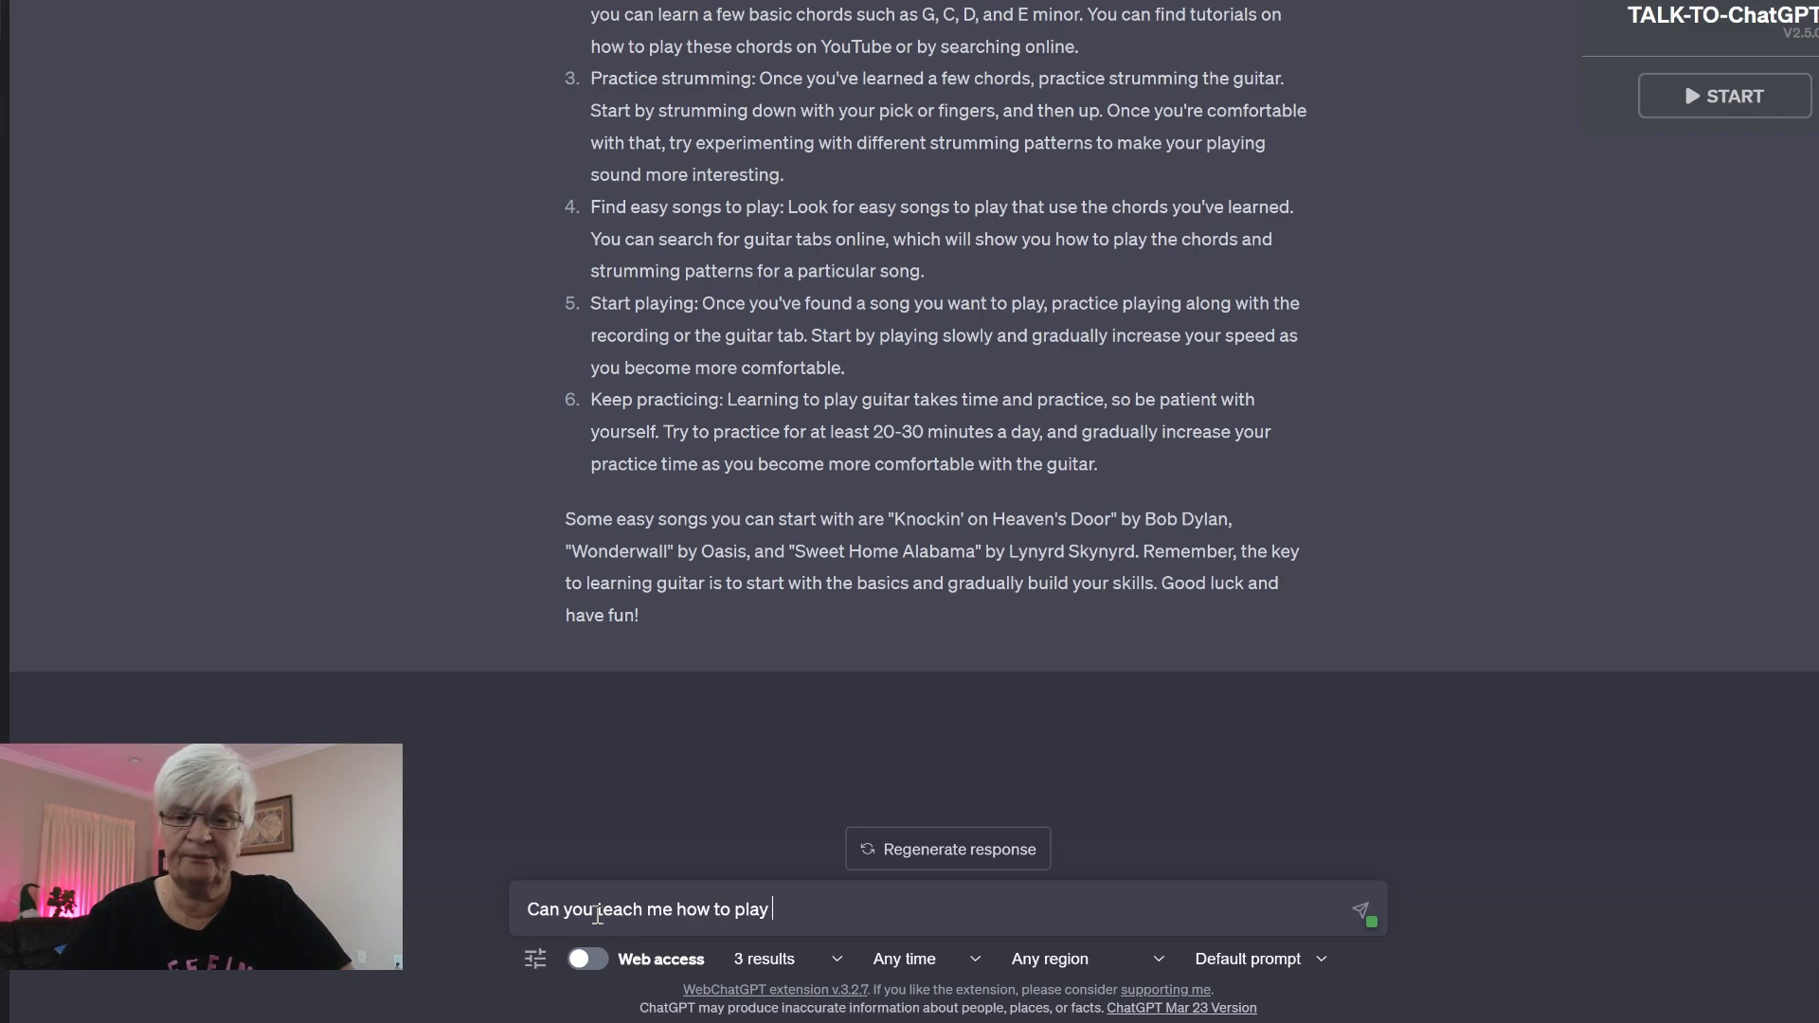
text(Stairway to Heaven on)
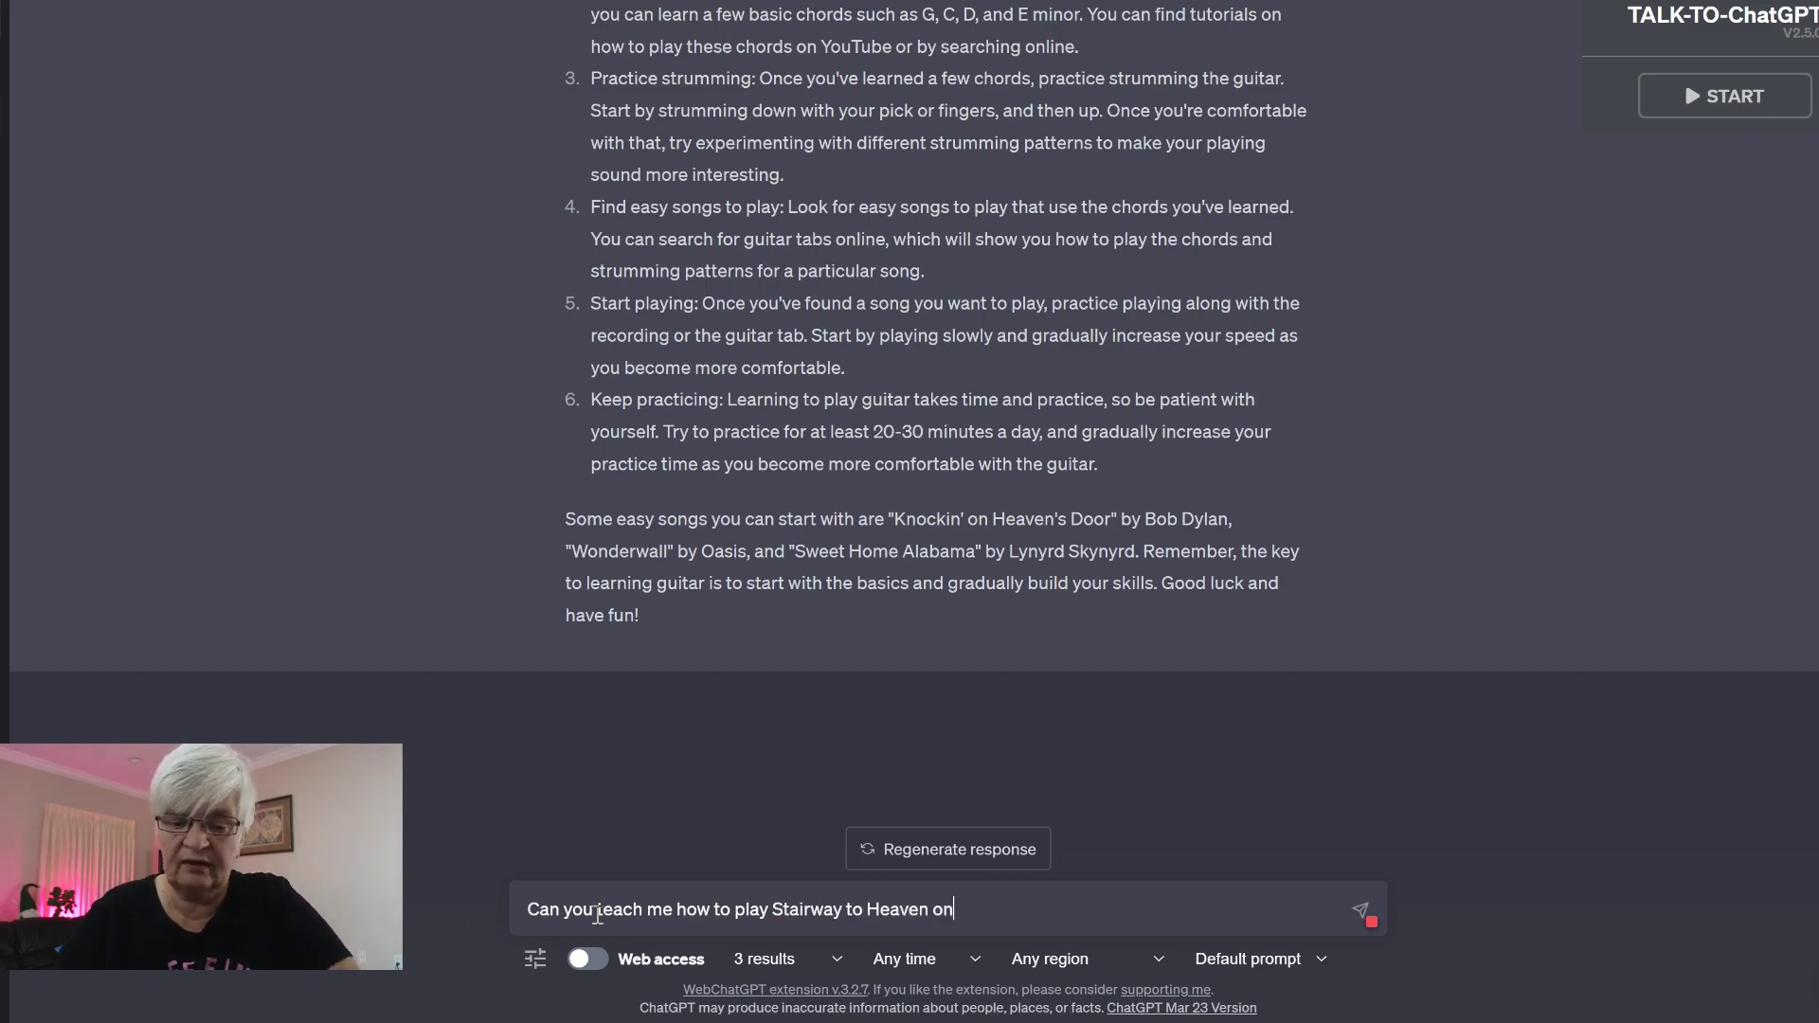
text( guitar)
key(Return)
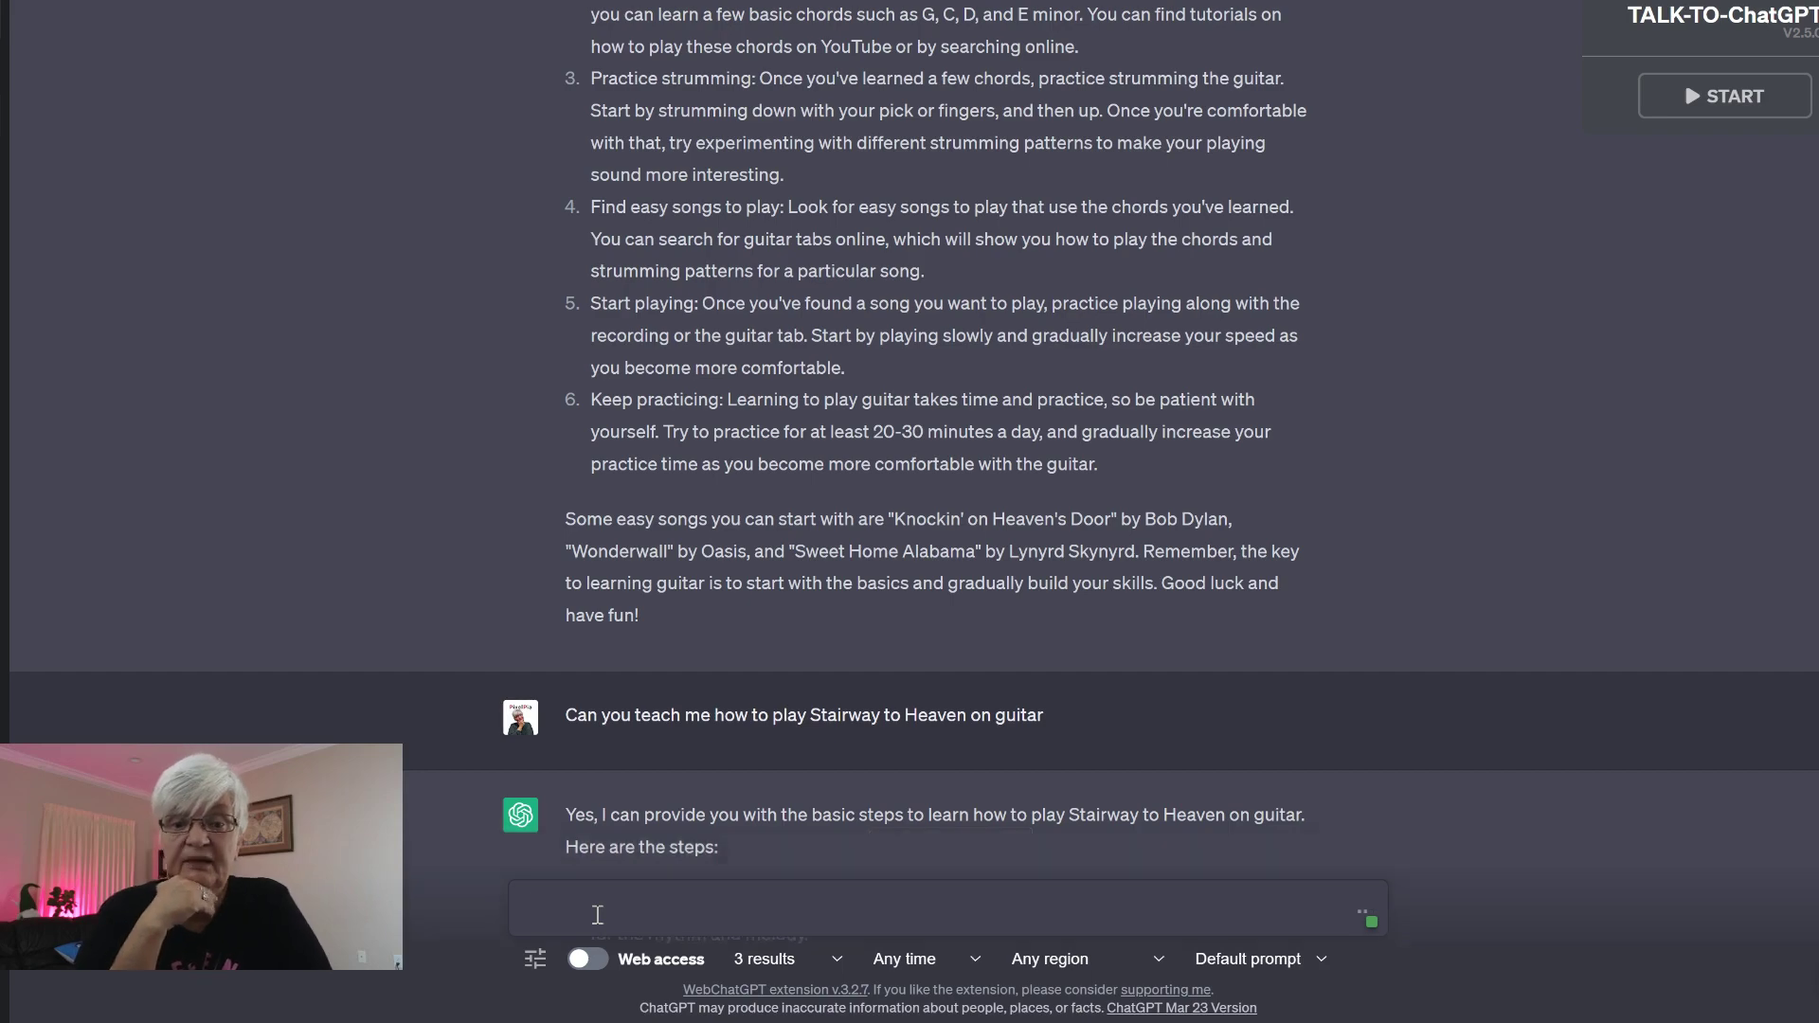
scroll(1118, 446, down, 6)
scroll(1127, 456, down, 1)
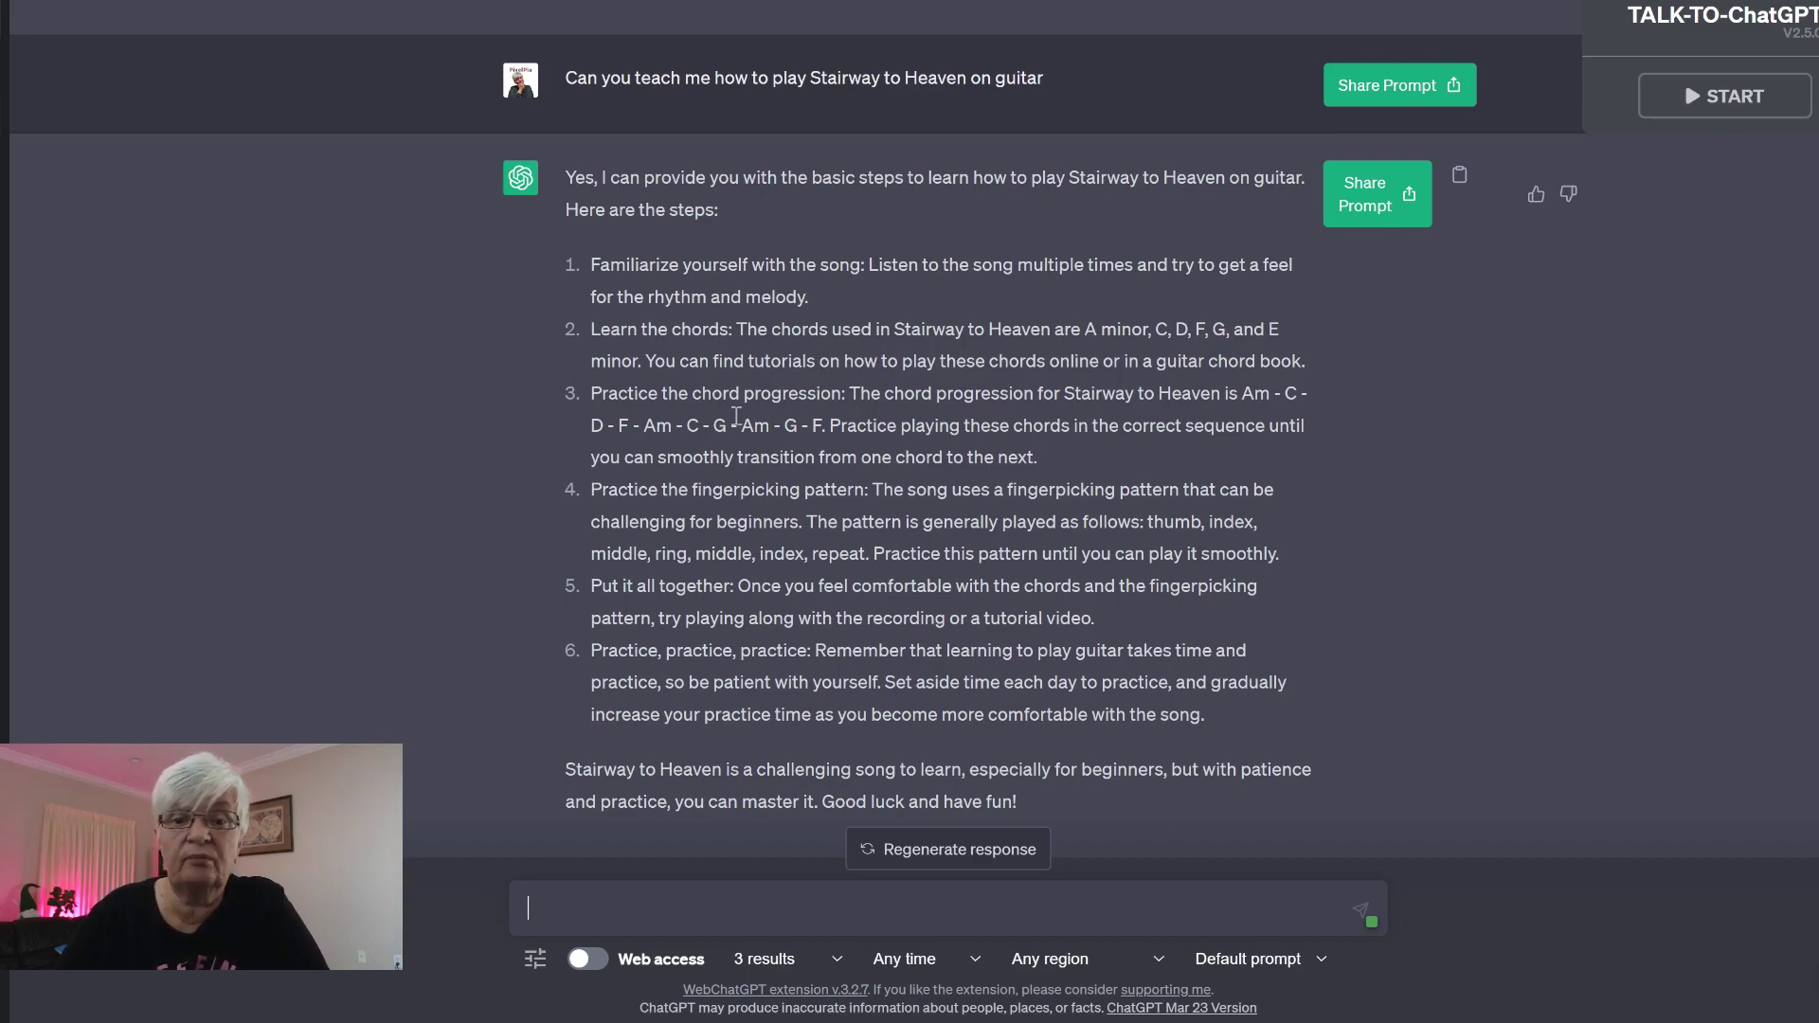
scroll(1006, 396, down, 2)
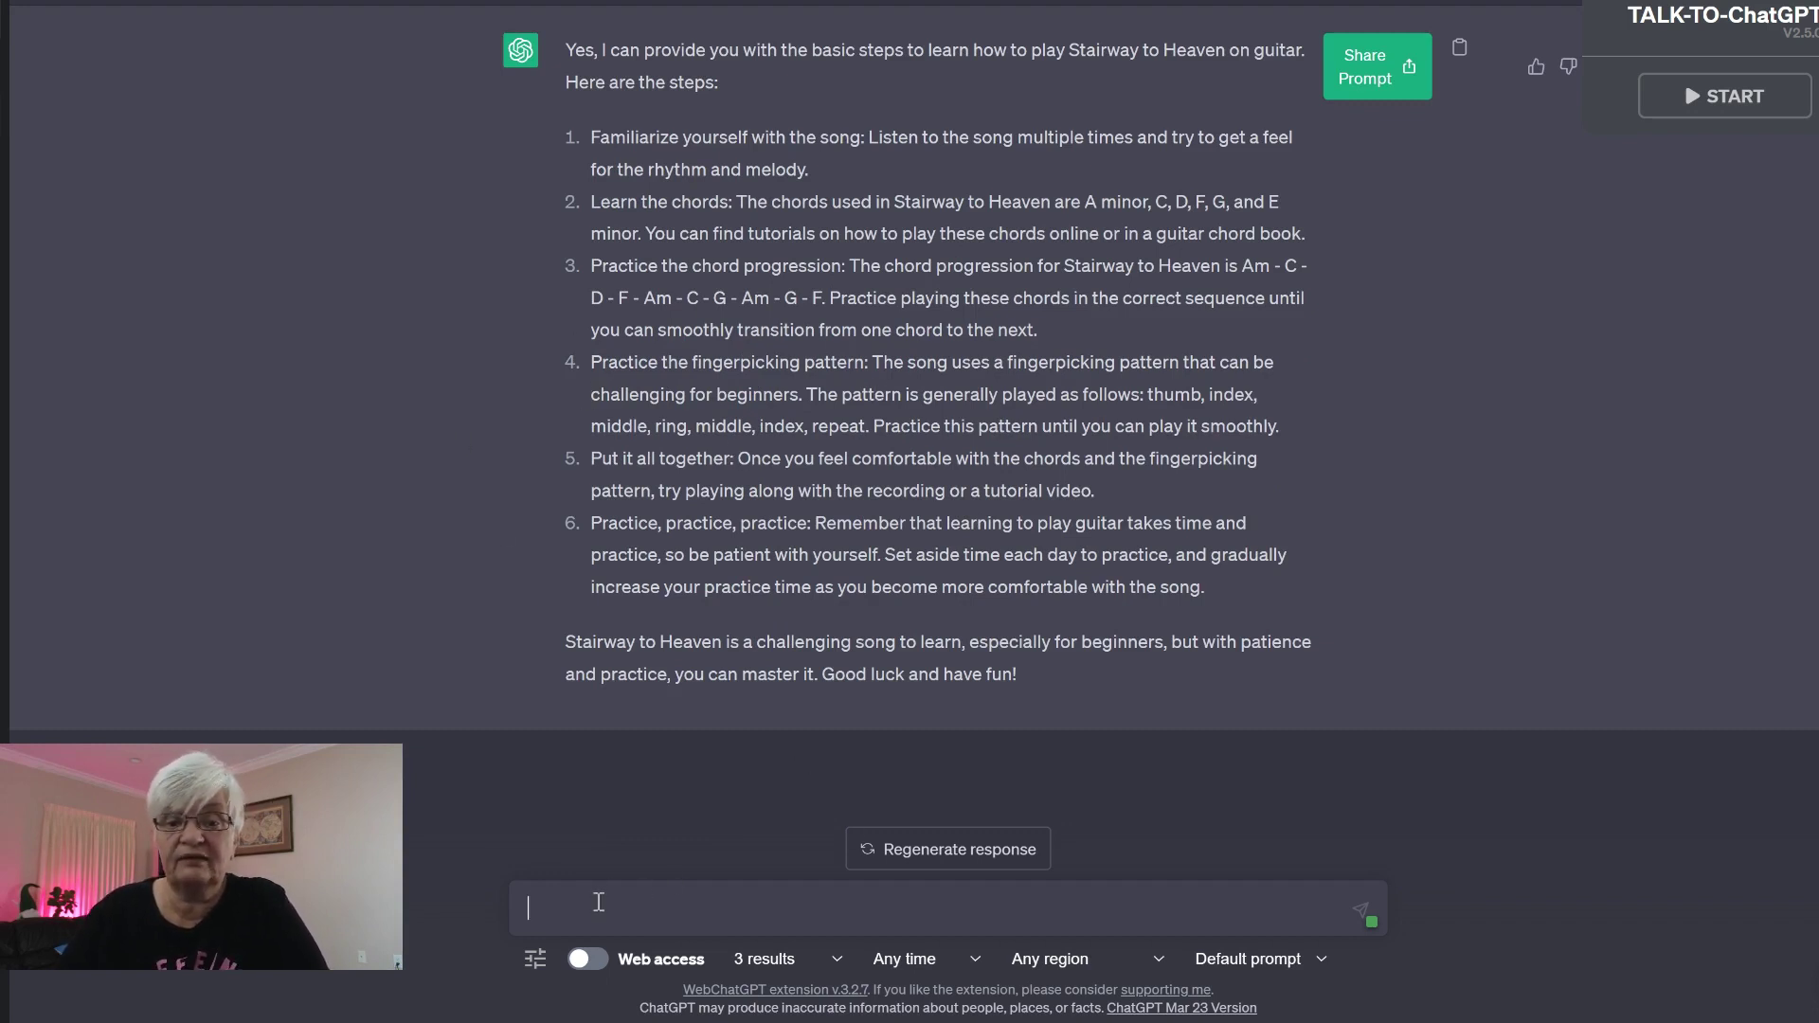
Ask how to play those chords, then whether the fourth string counts from top or bottom
text(h)
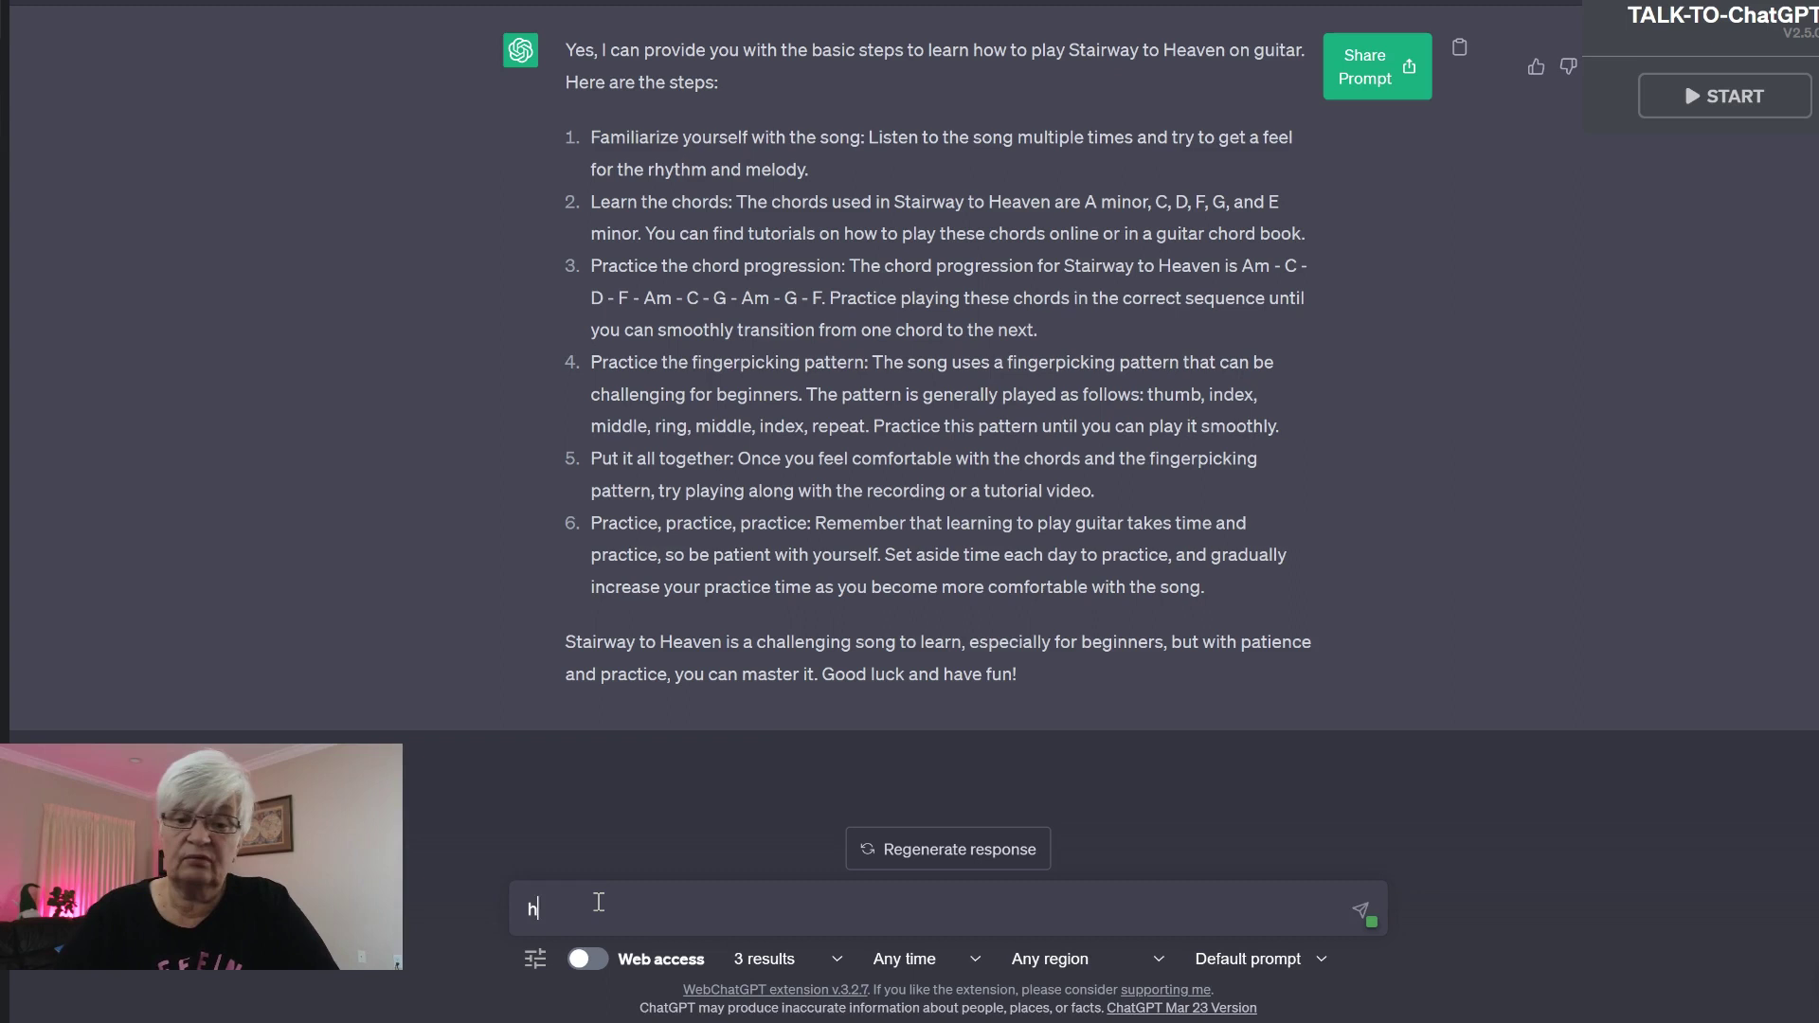
text(ow do I)
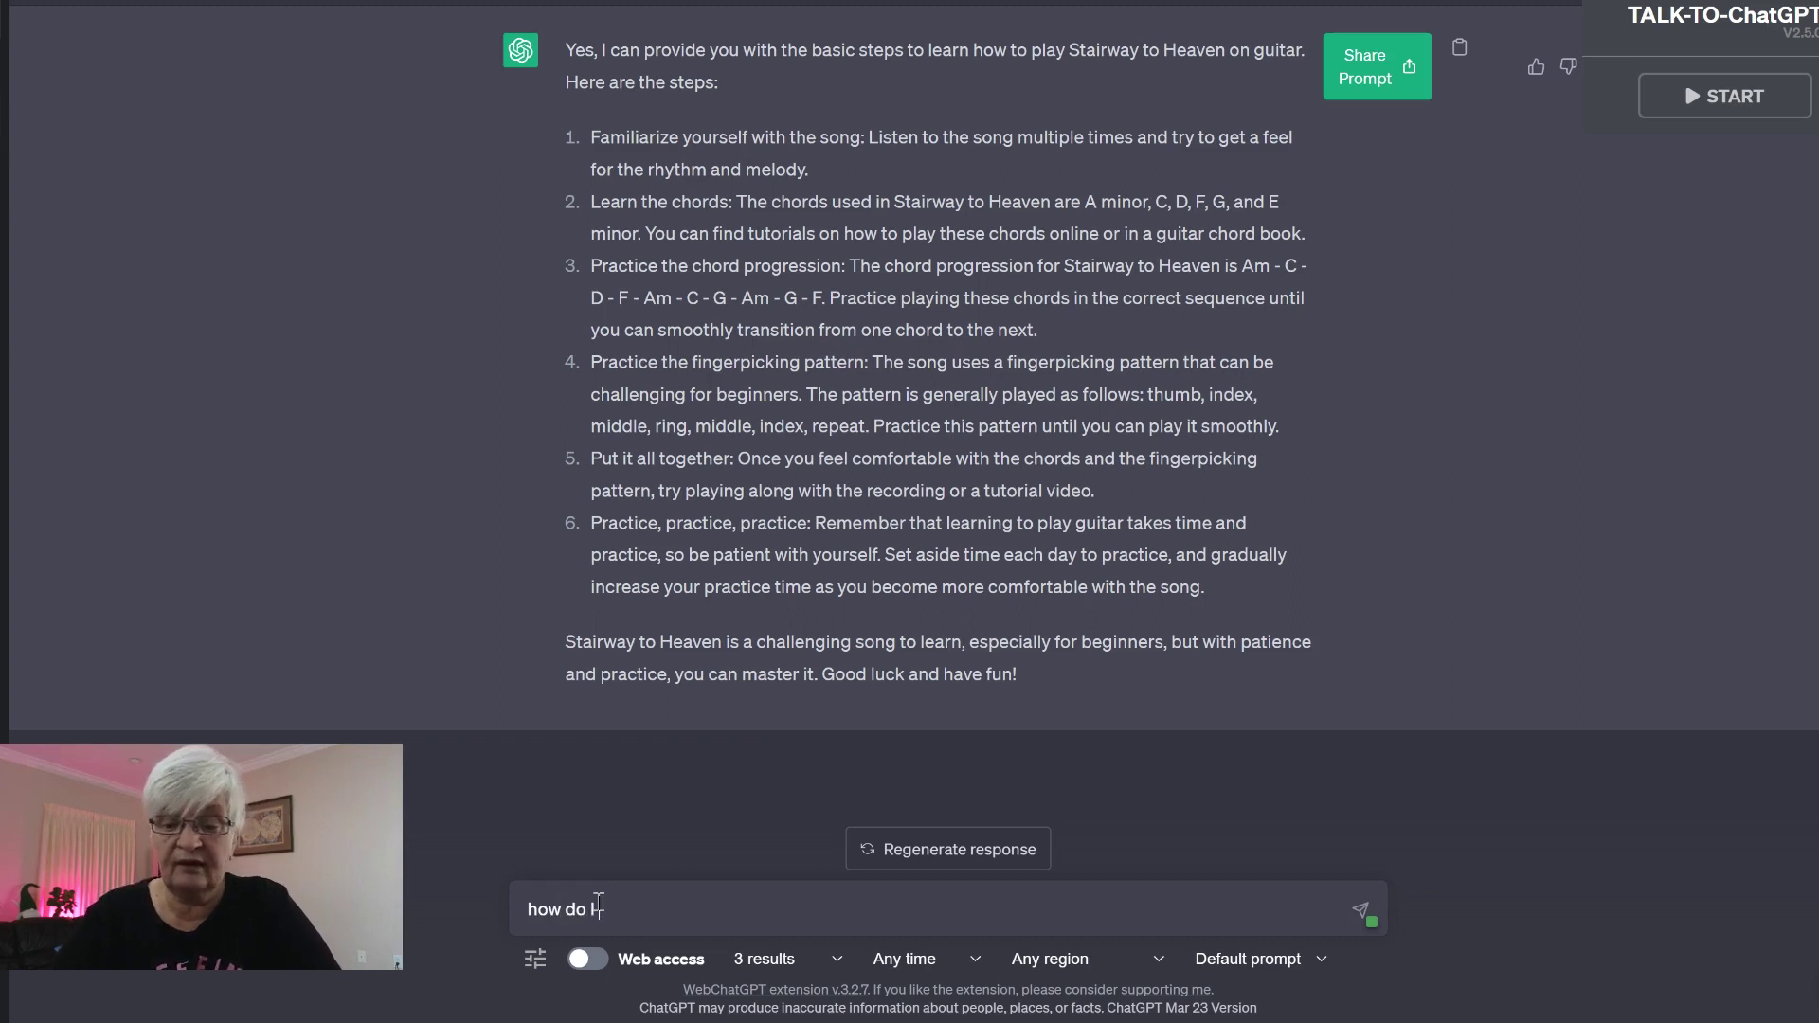
text( I play)
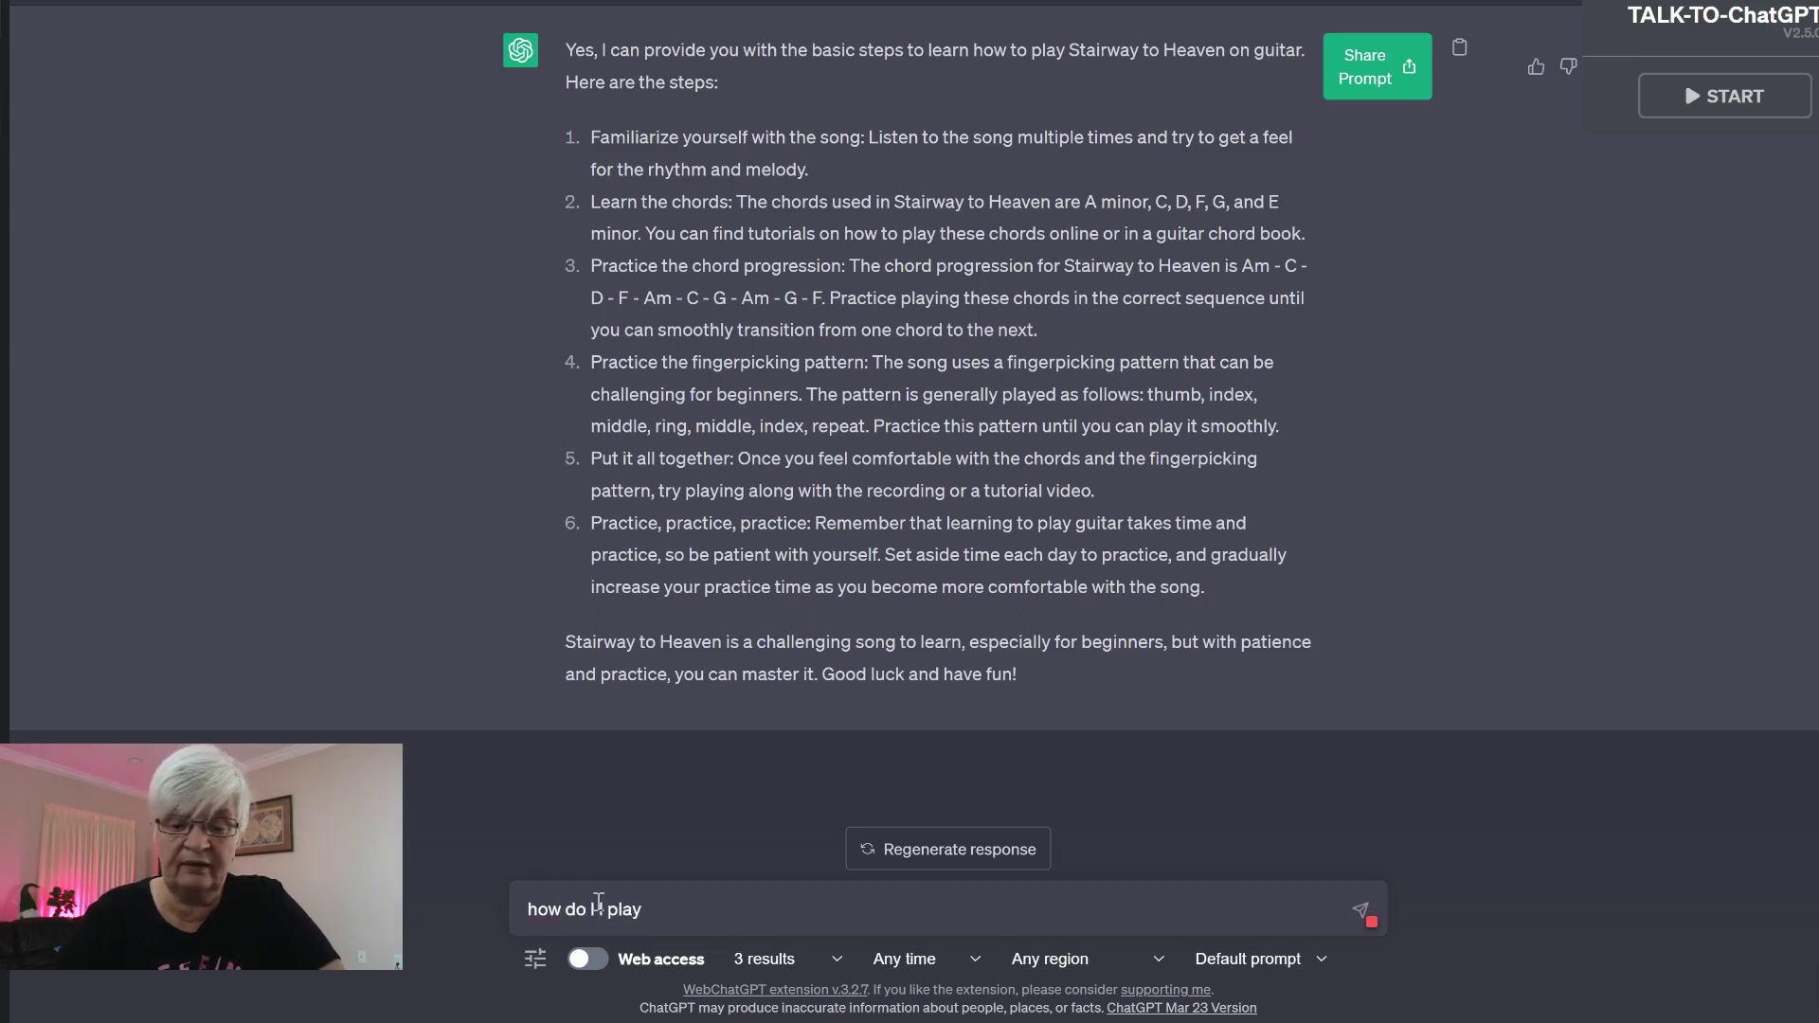
text( those chords)
key(Return)
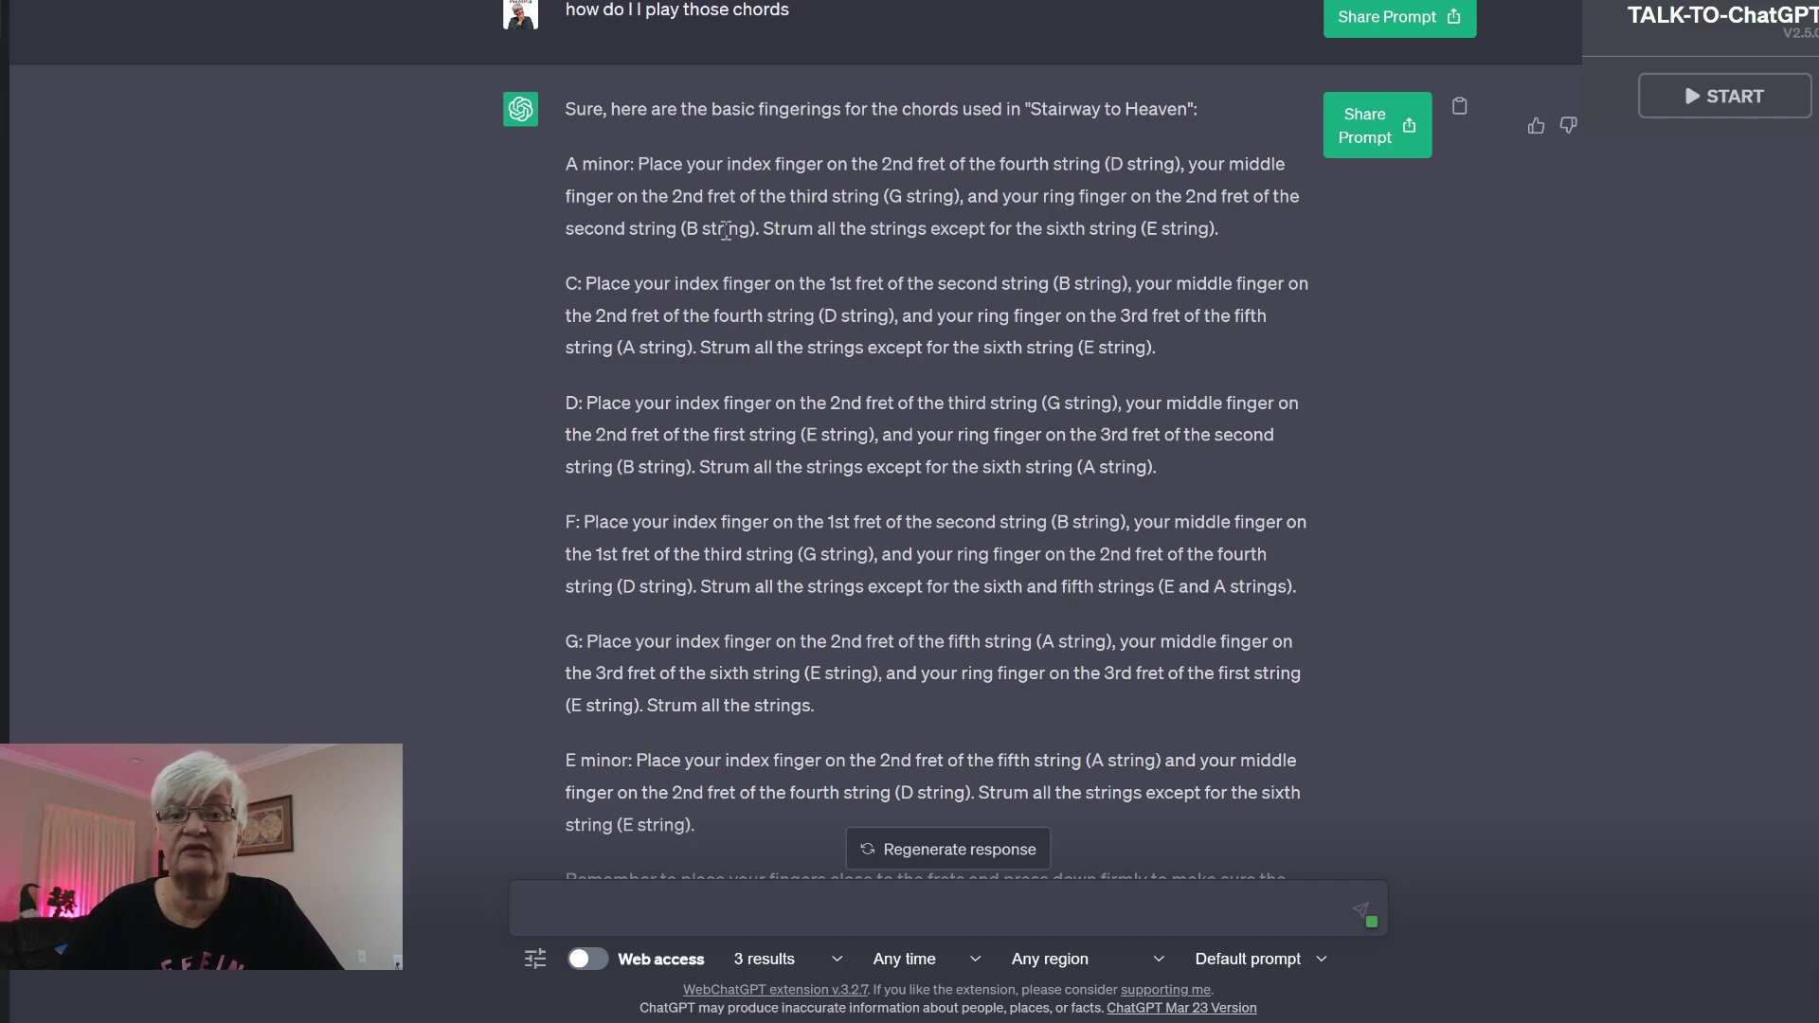
text(when you sa)
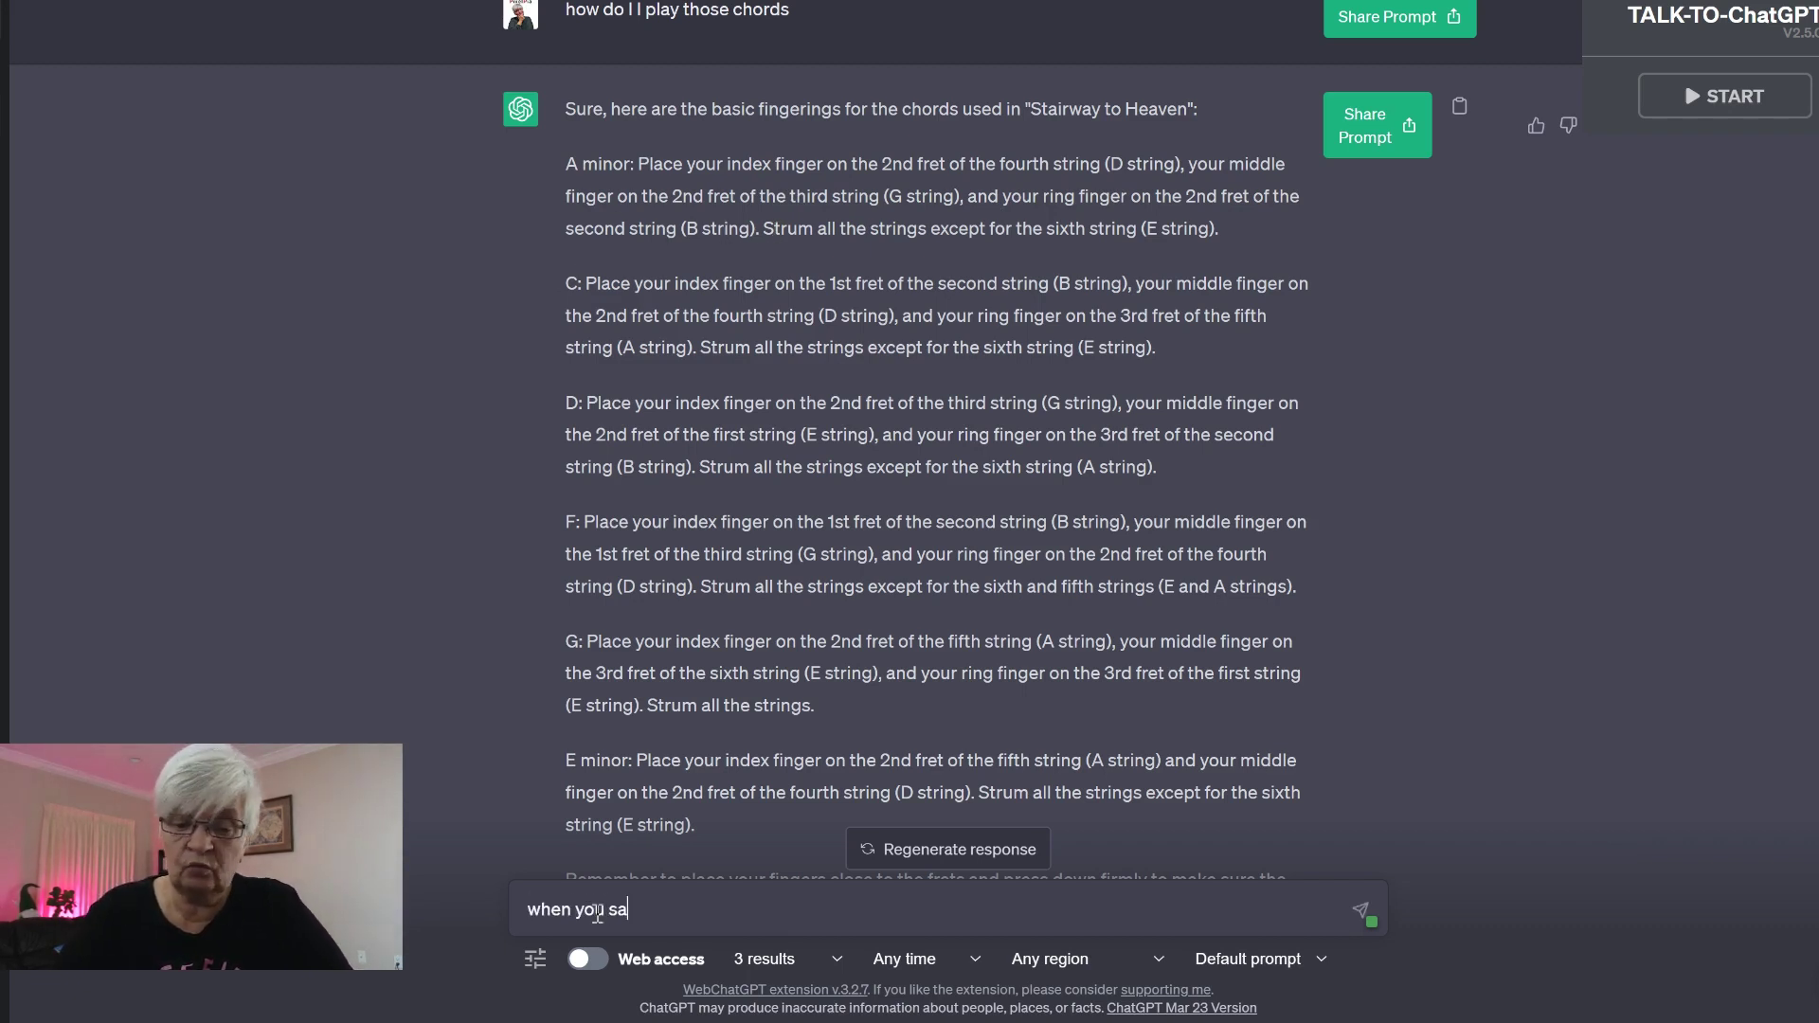
text(y fourth)
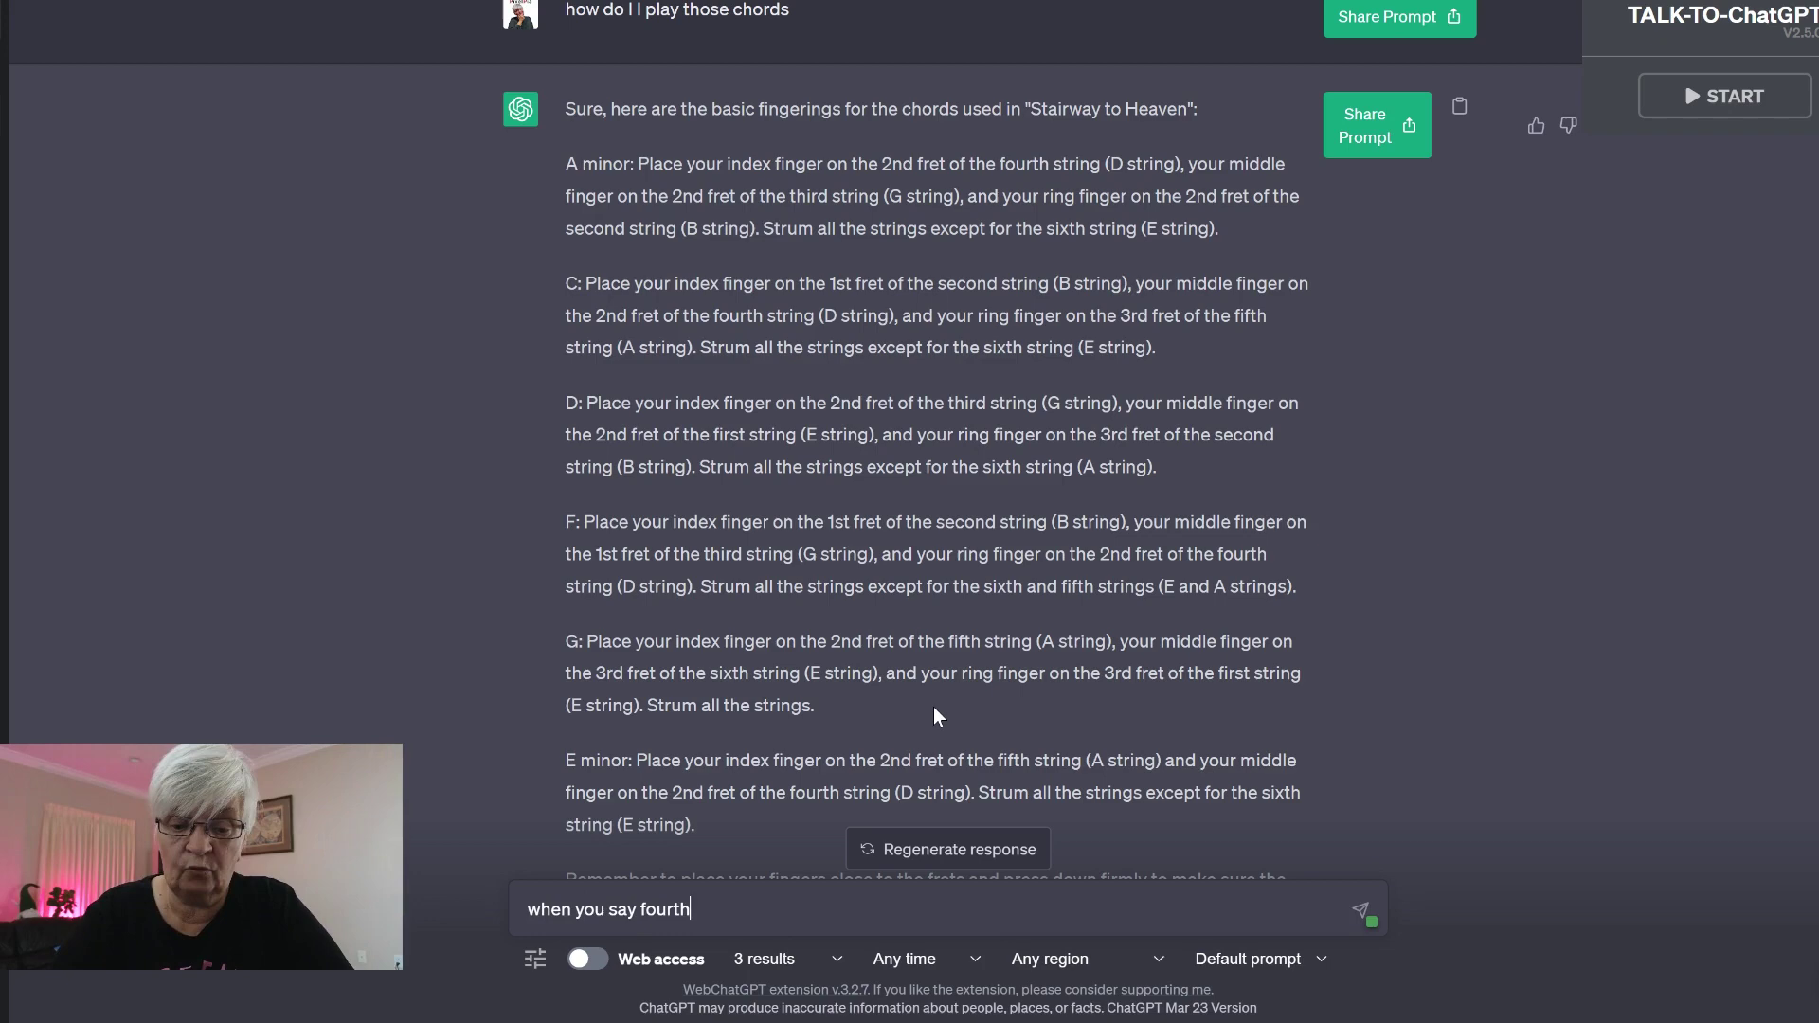
text( string do you count)
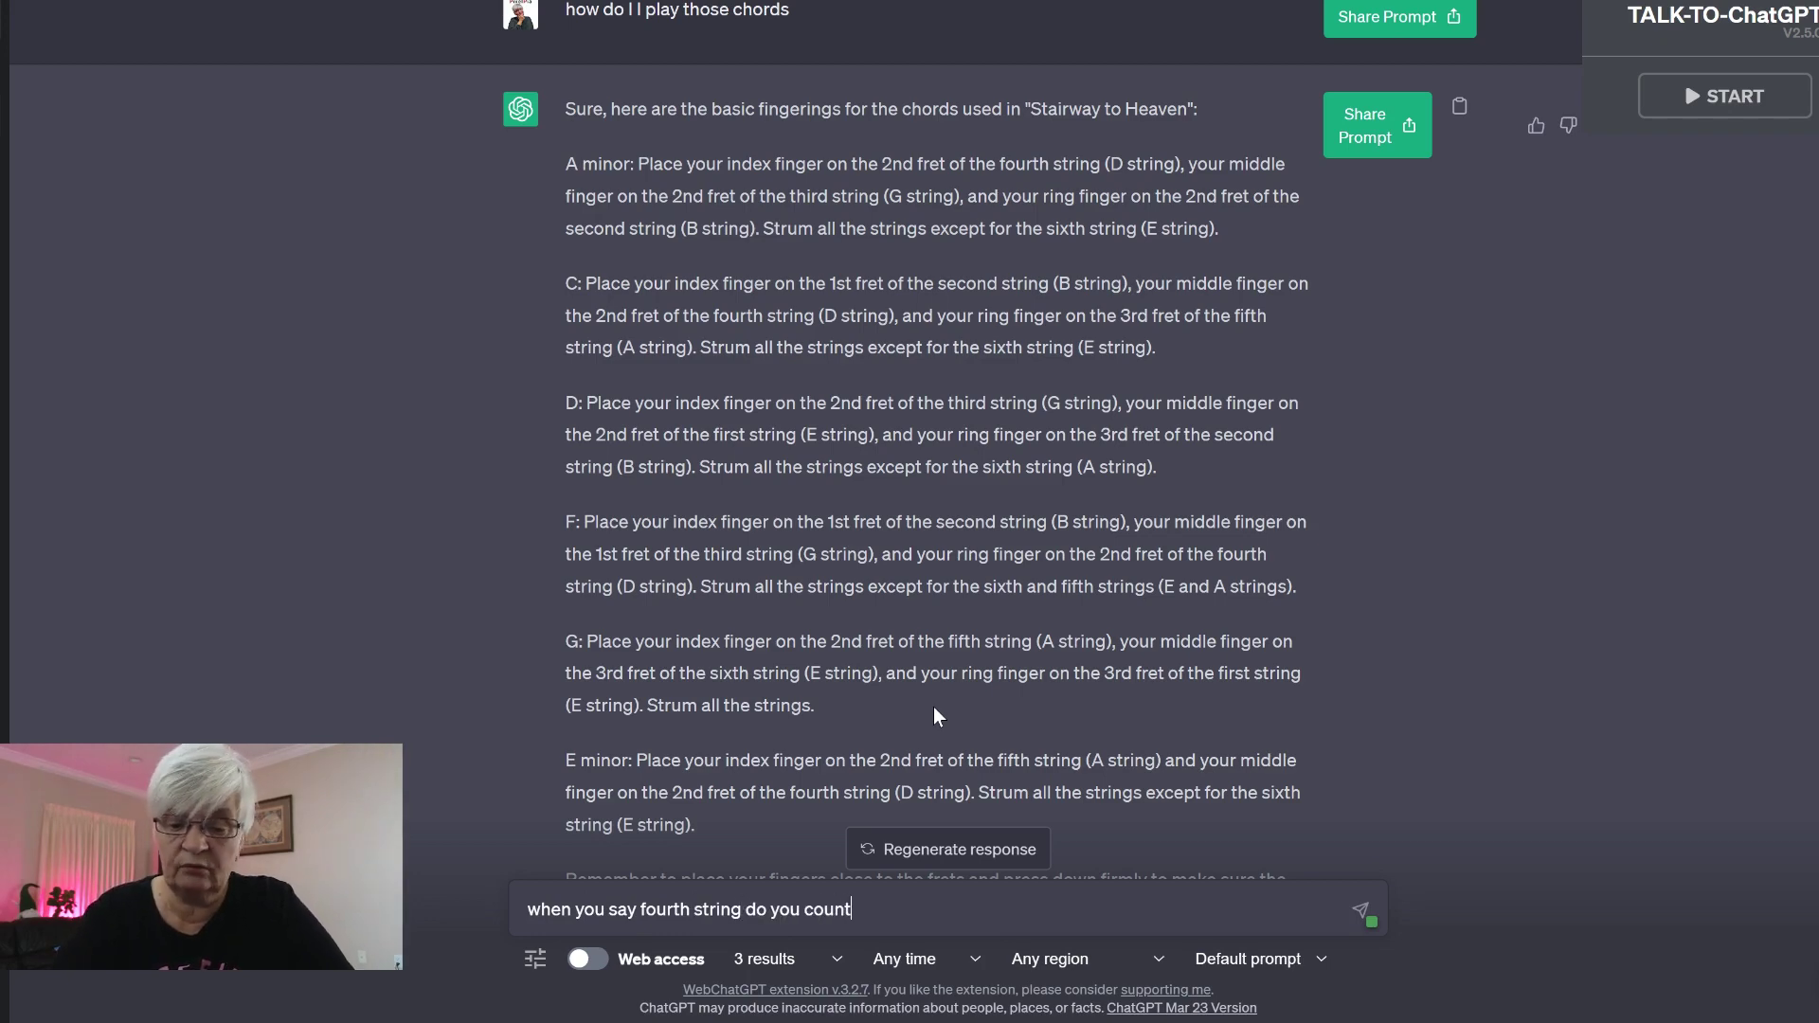
text( from top or bottom)
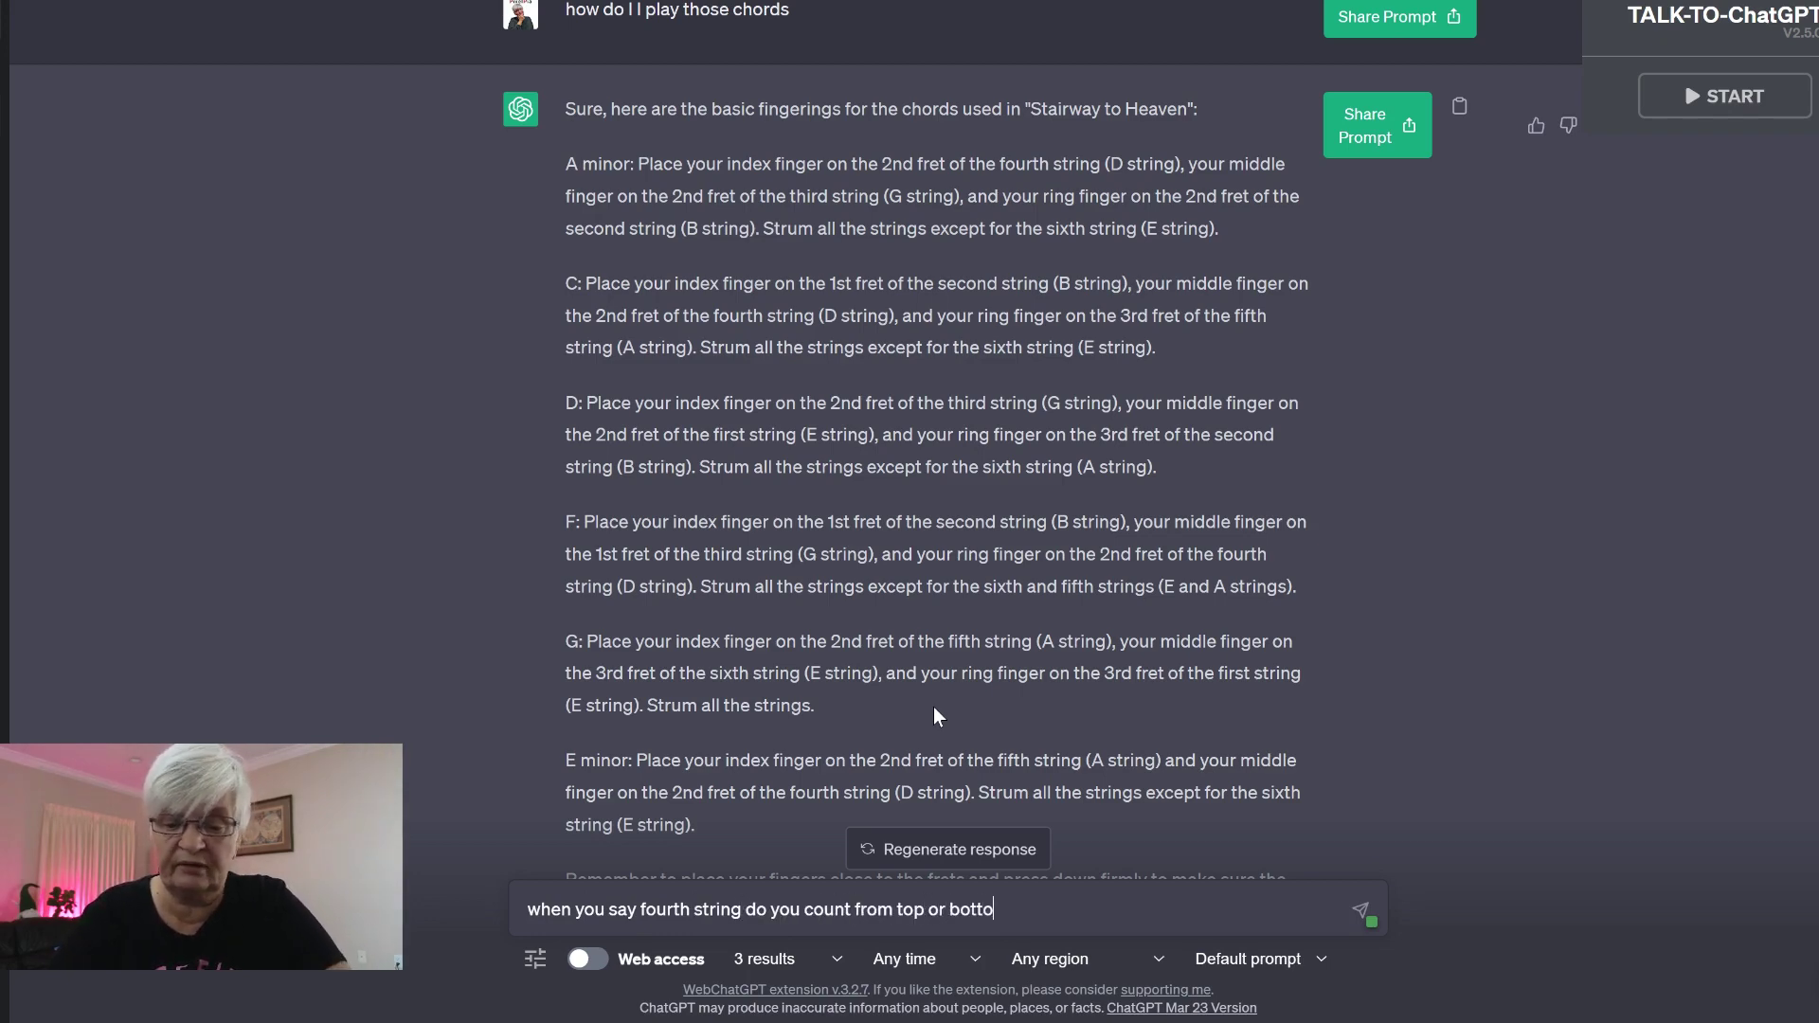
key(Return)
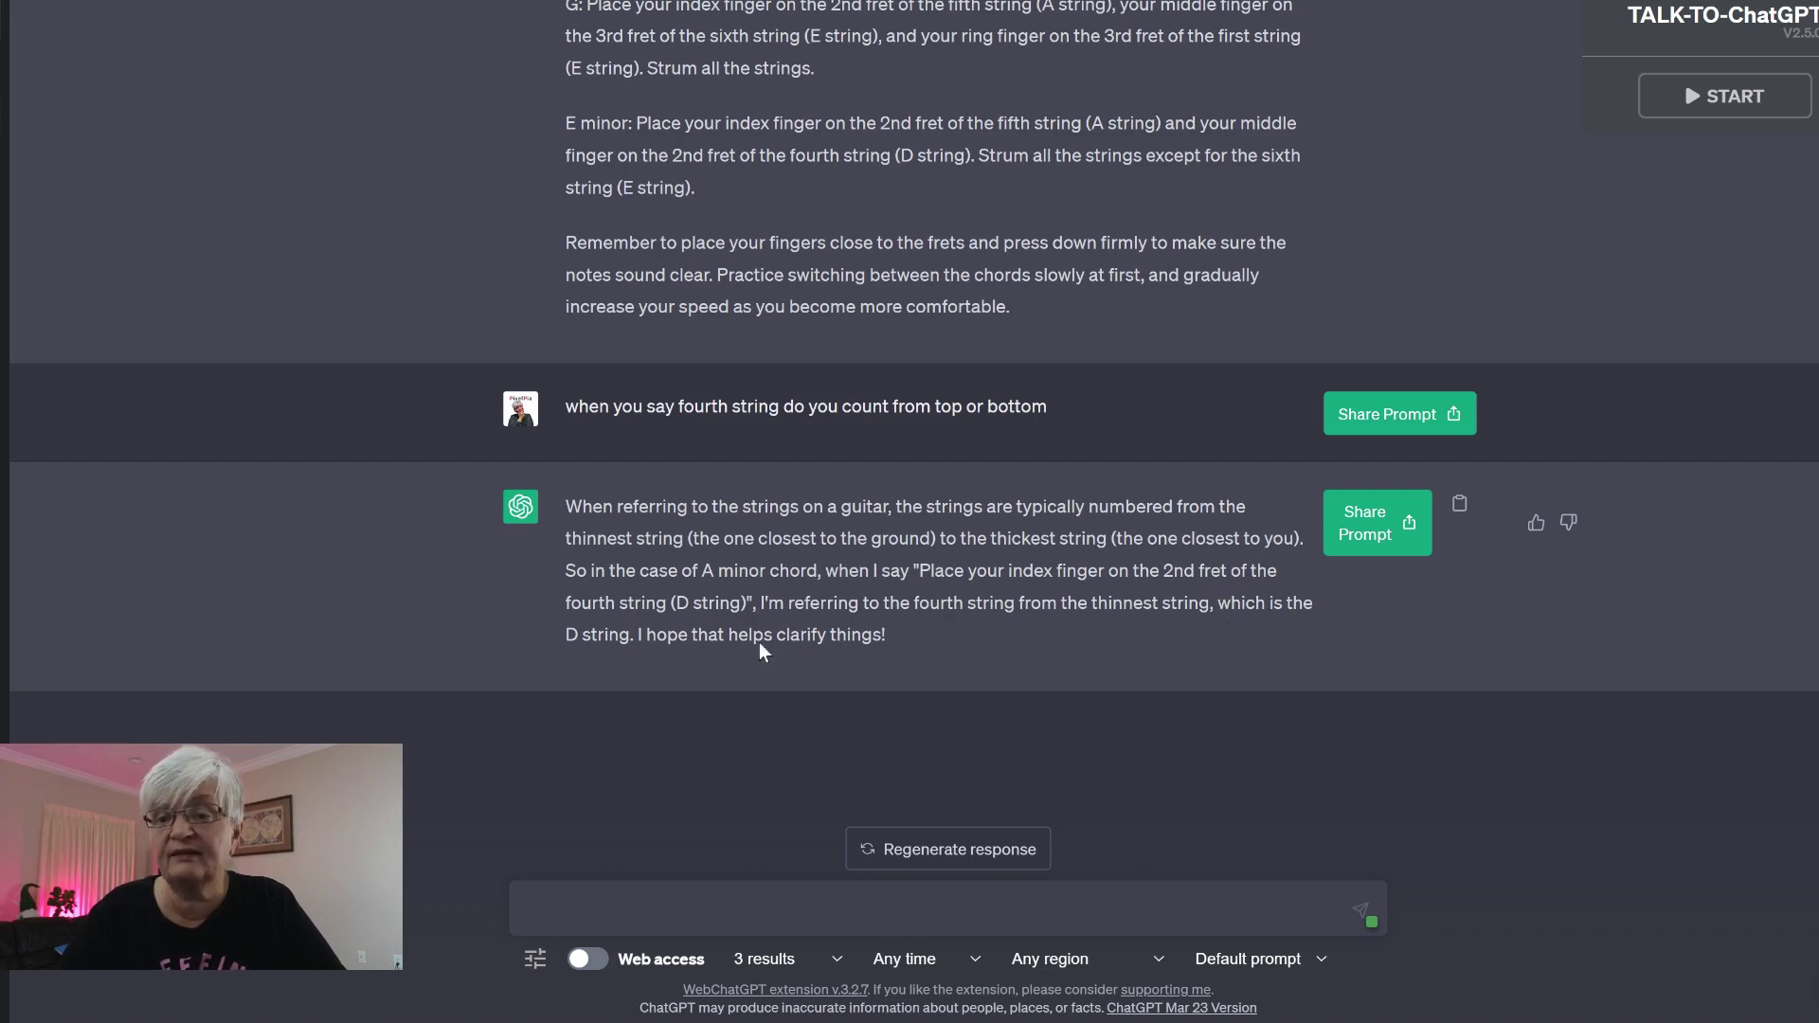
scroll(942, 566, down, 2)
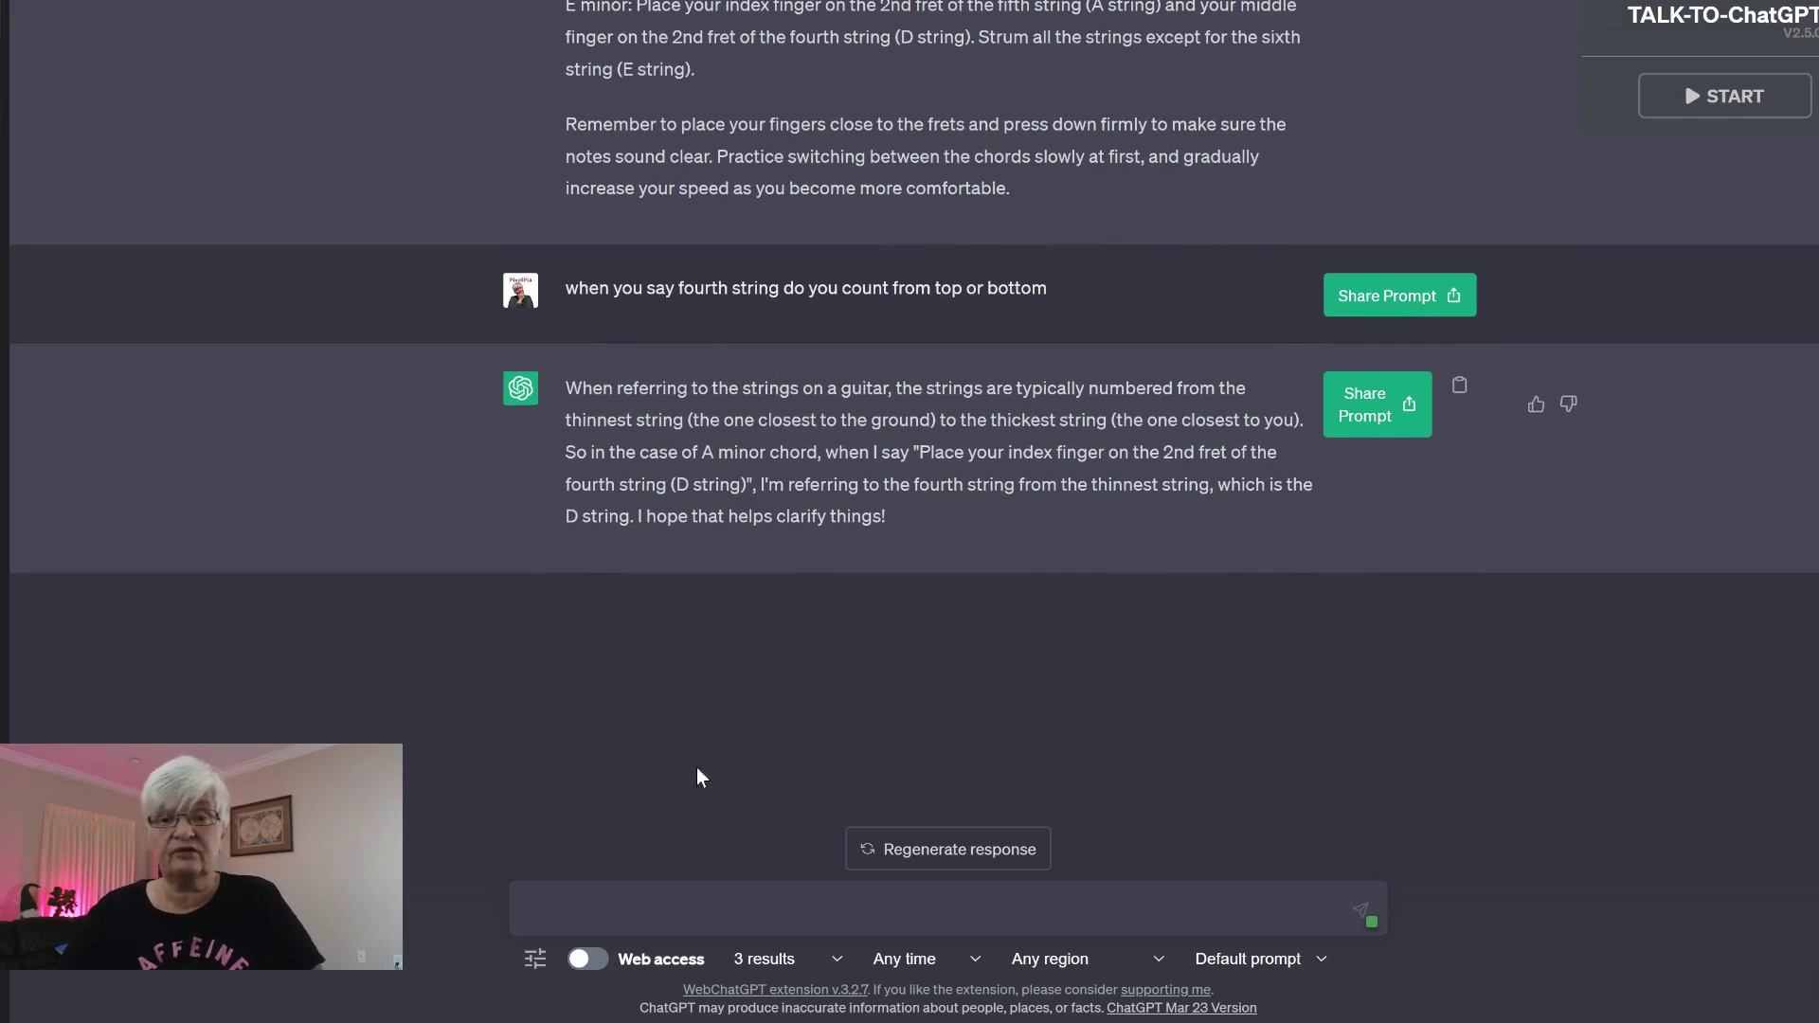
Request the Stairway to Heaven chords again, fixing a typo, and scroll through the reply
text(ok so)
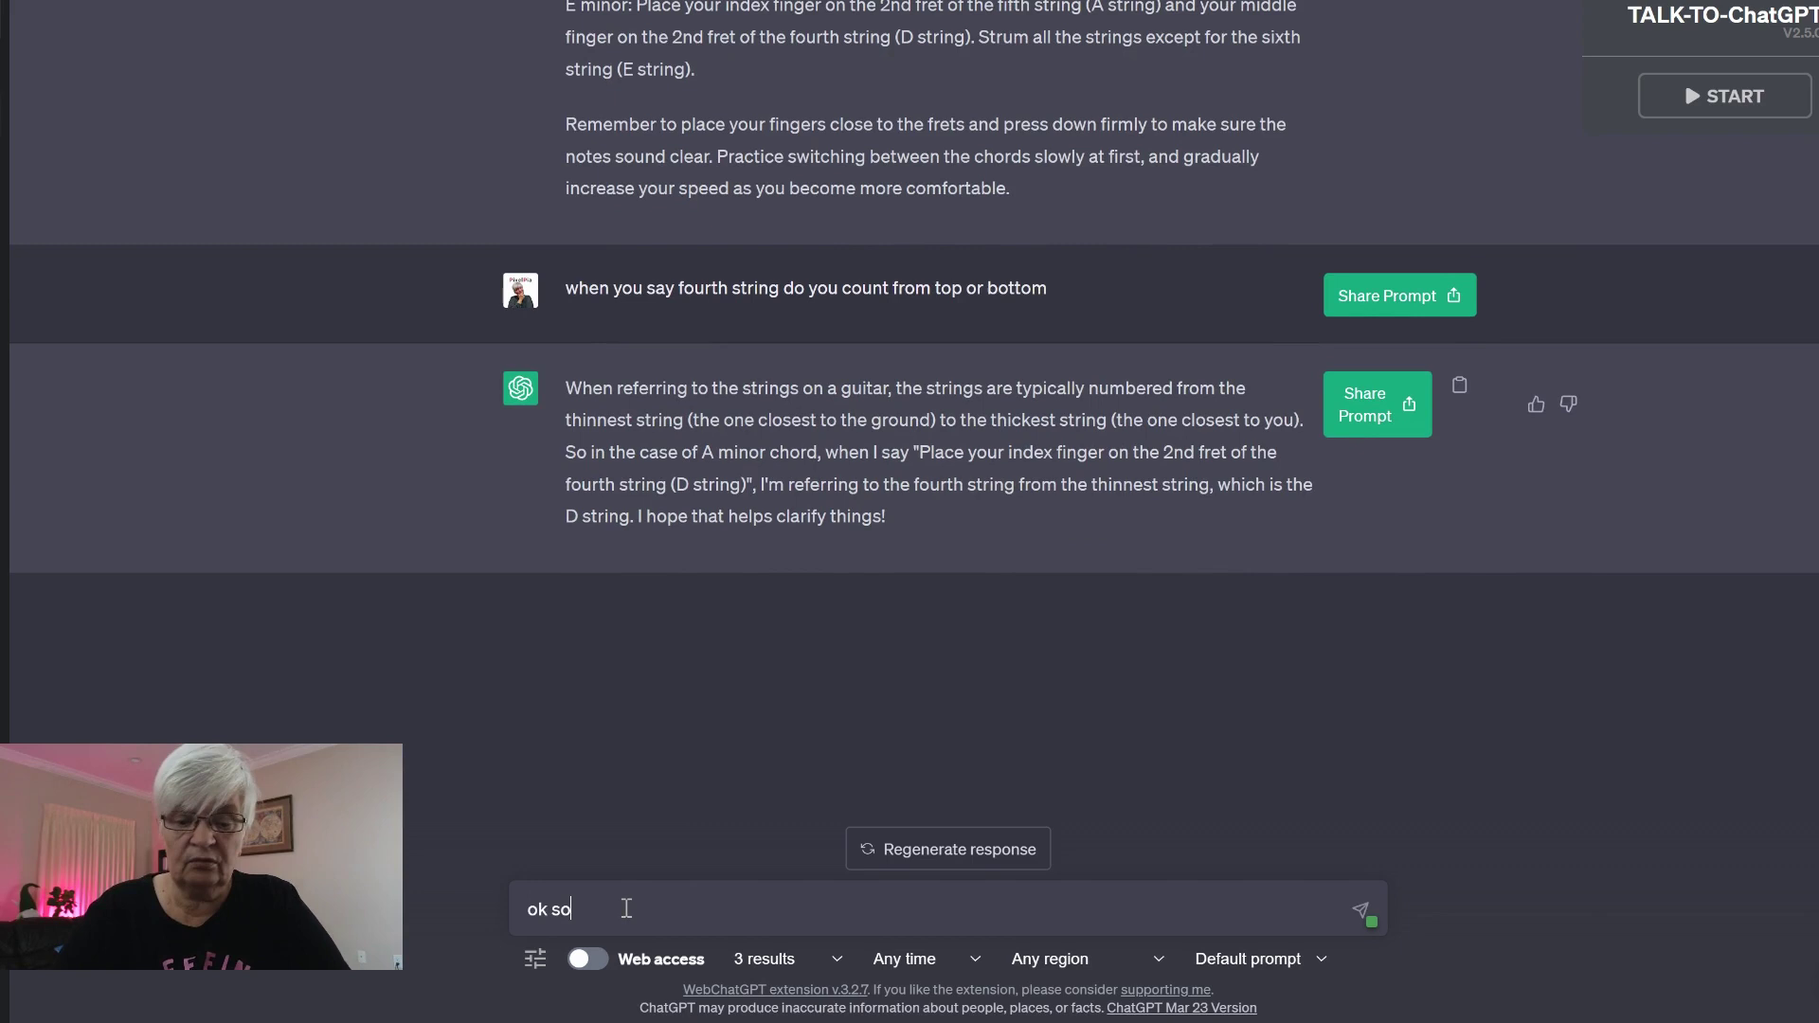
text( give me the chor)
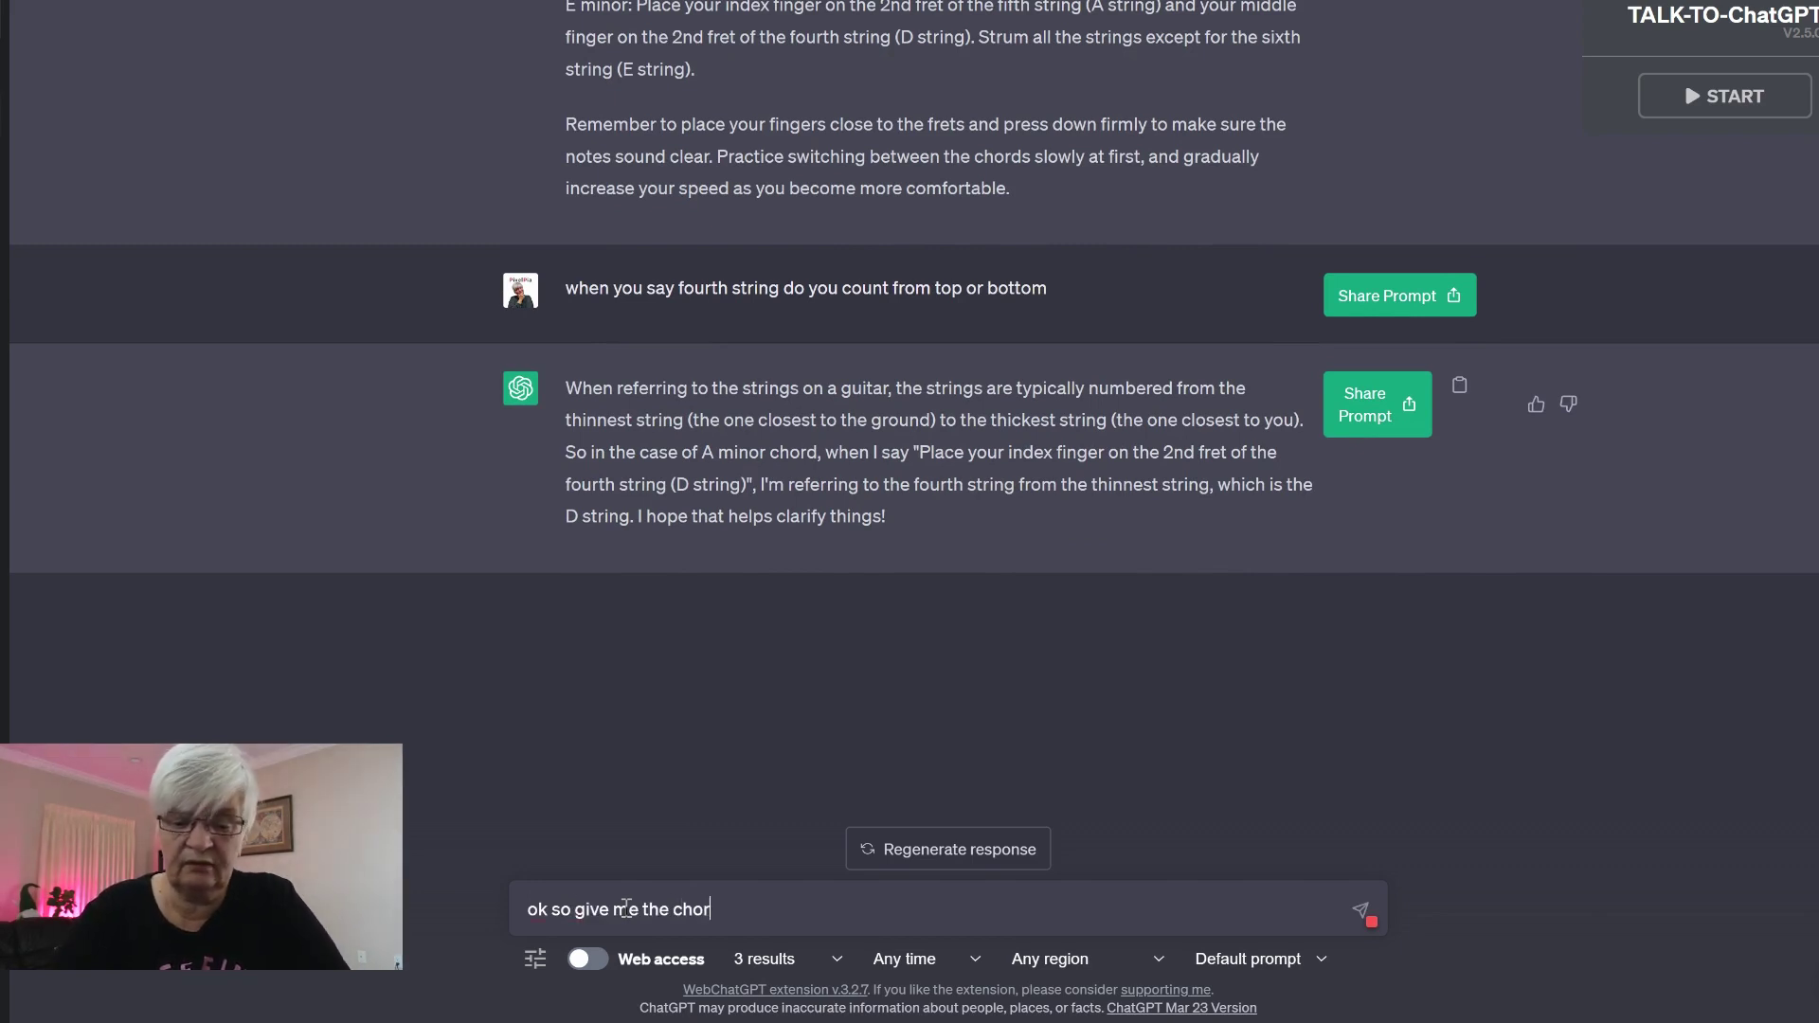
text(ds for the som)
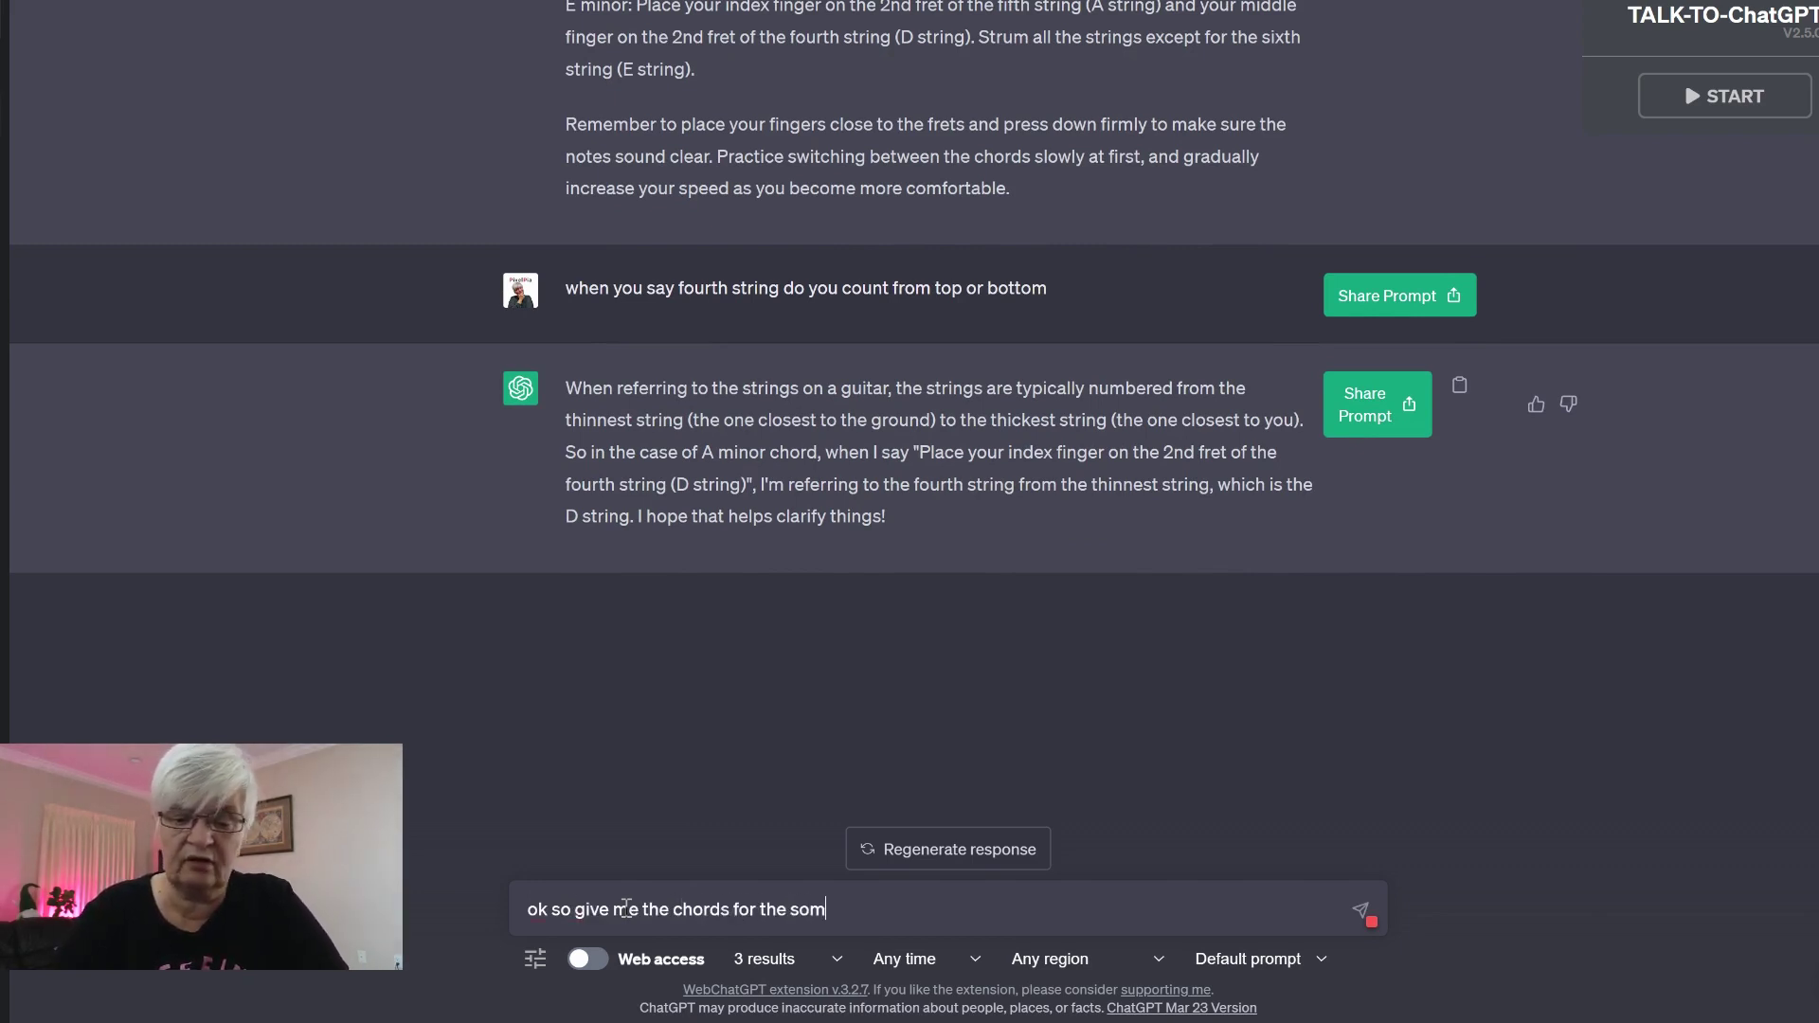
key(BackSpace)
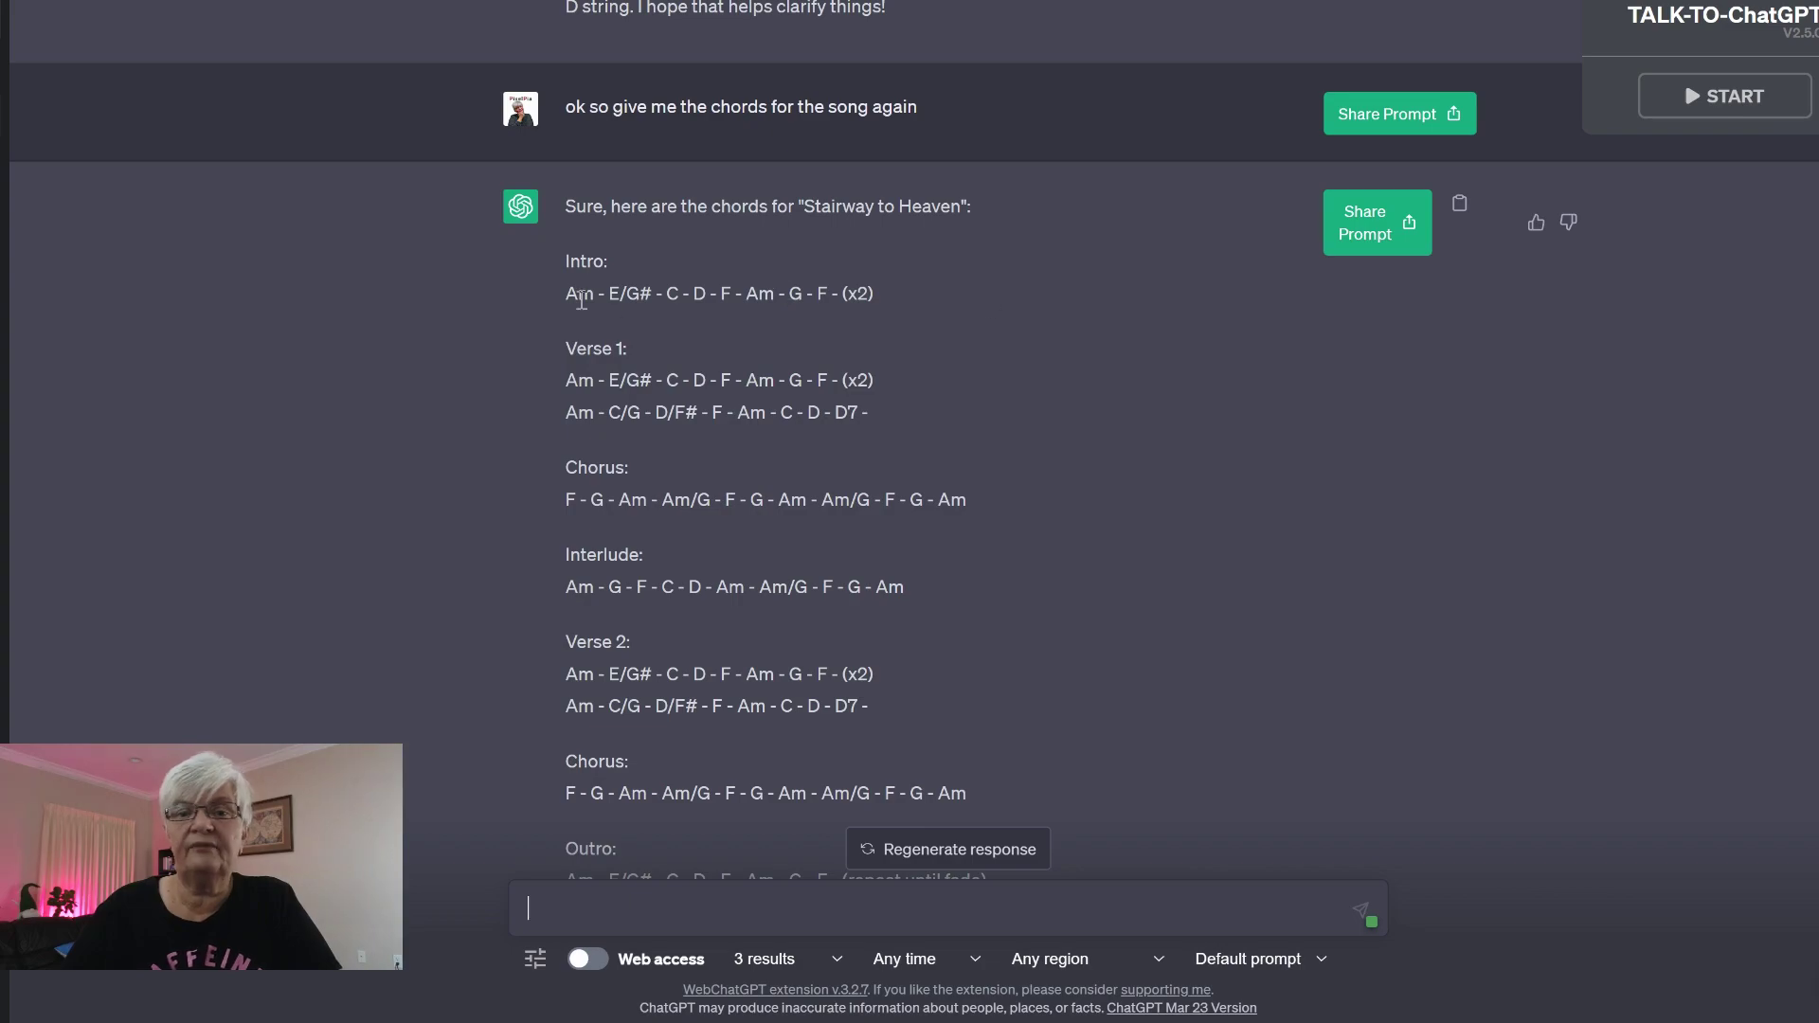
scroll(1163, 474, up, 20)
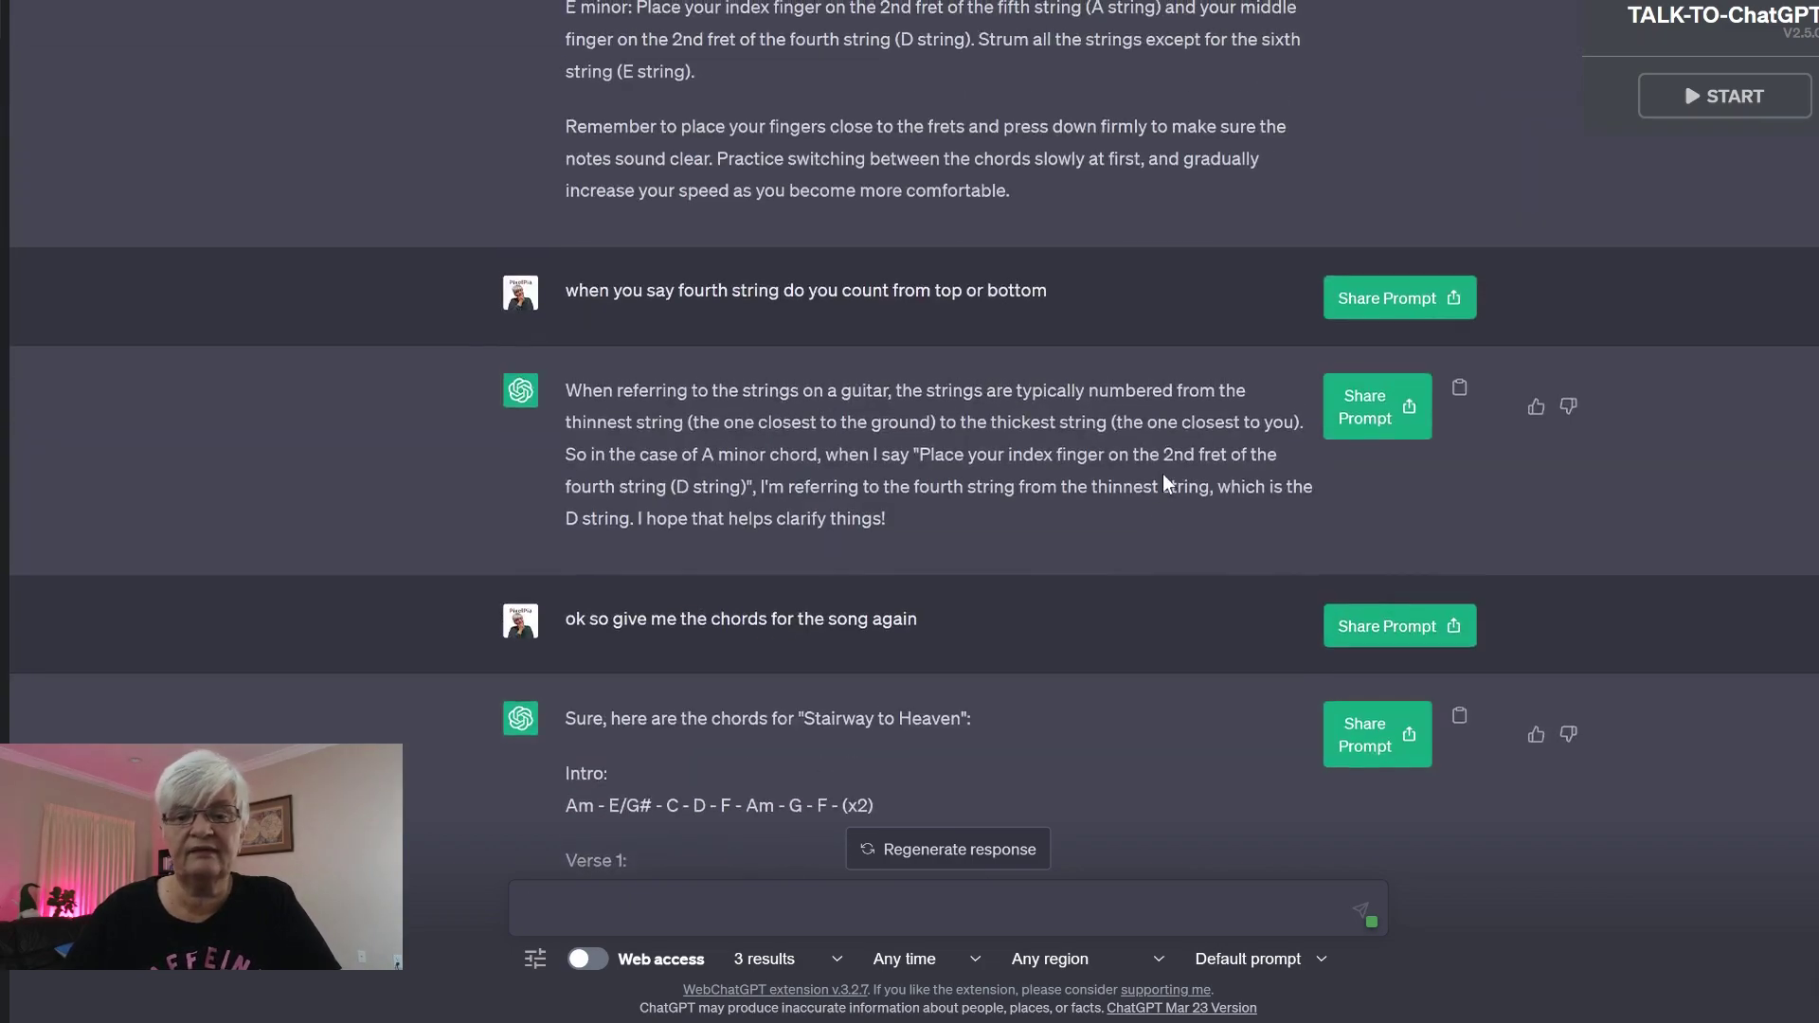
scroll(988, 167, up, 1)
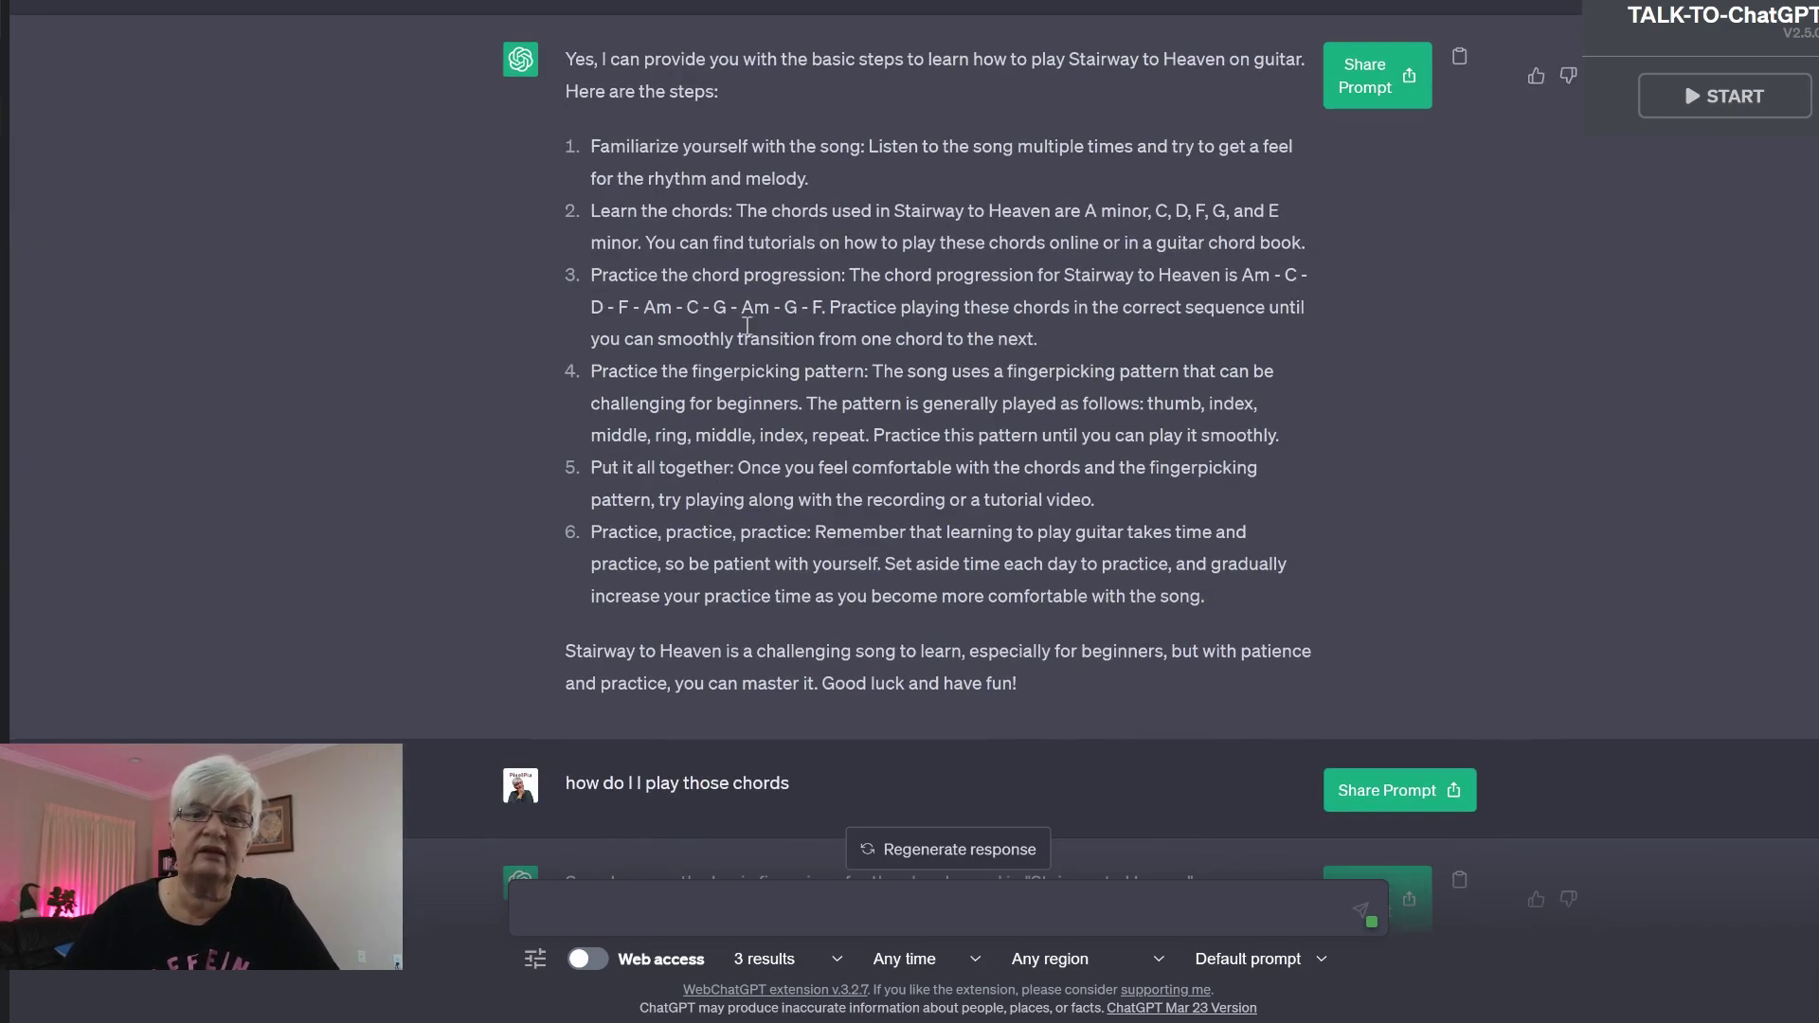
scroll(779, 407, down, 9)
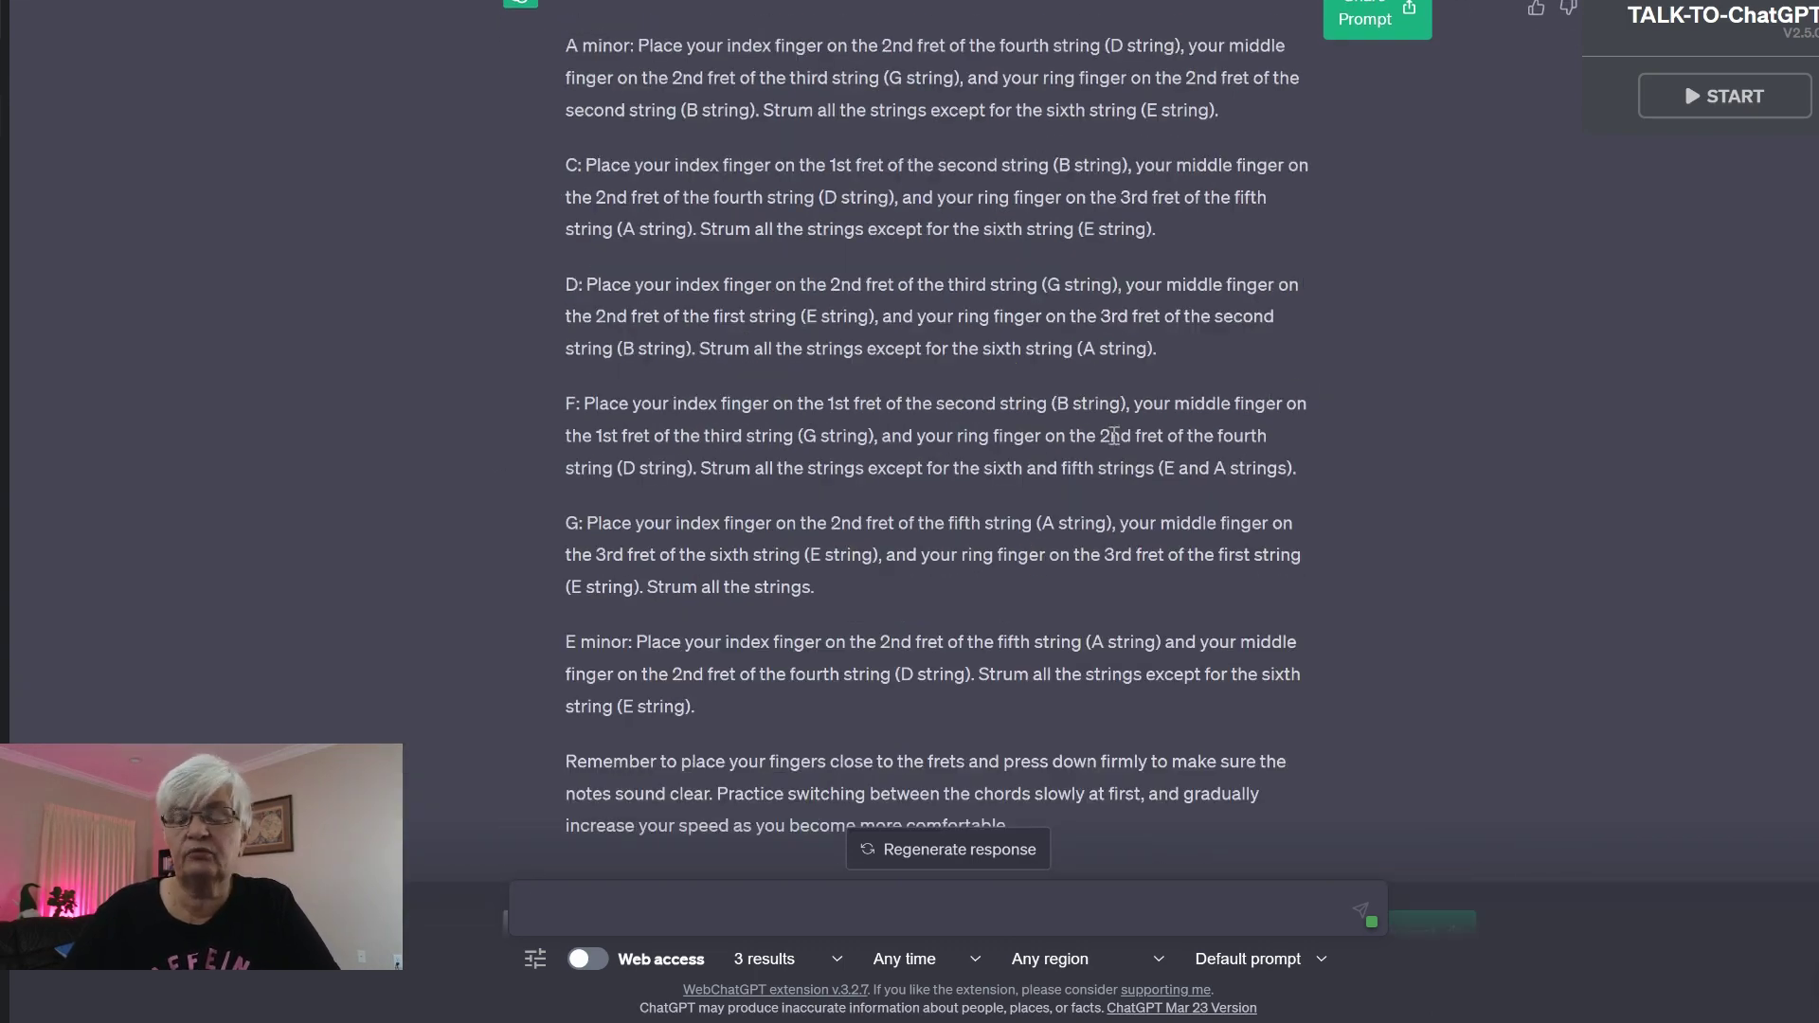
scroll(1271, 417, down, 15)
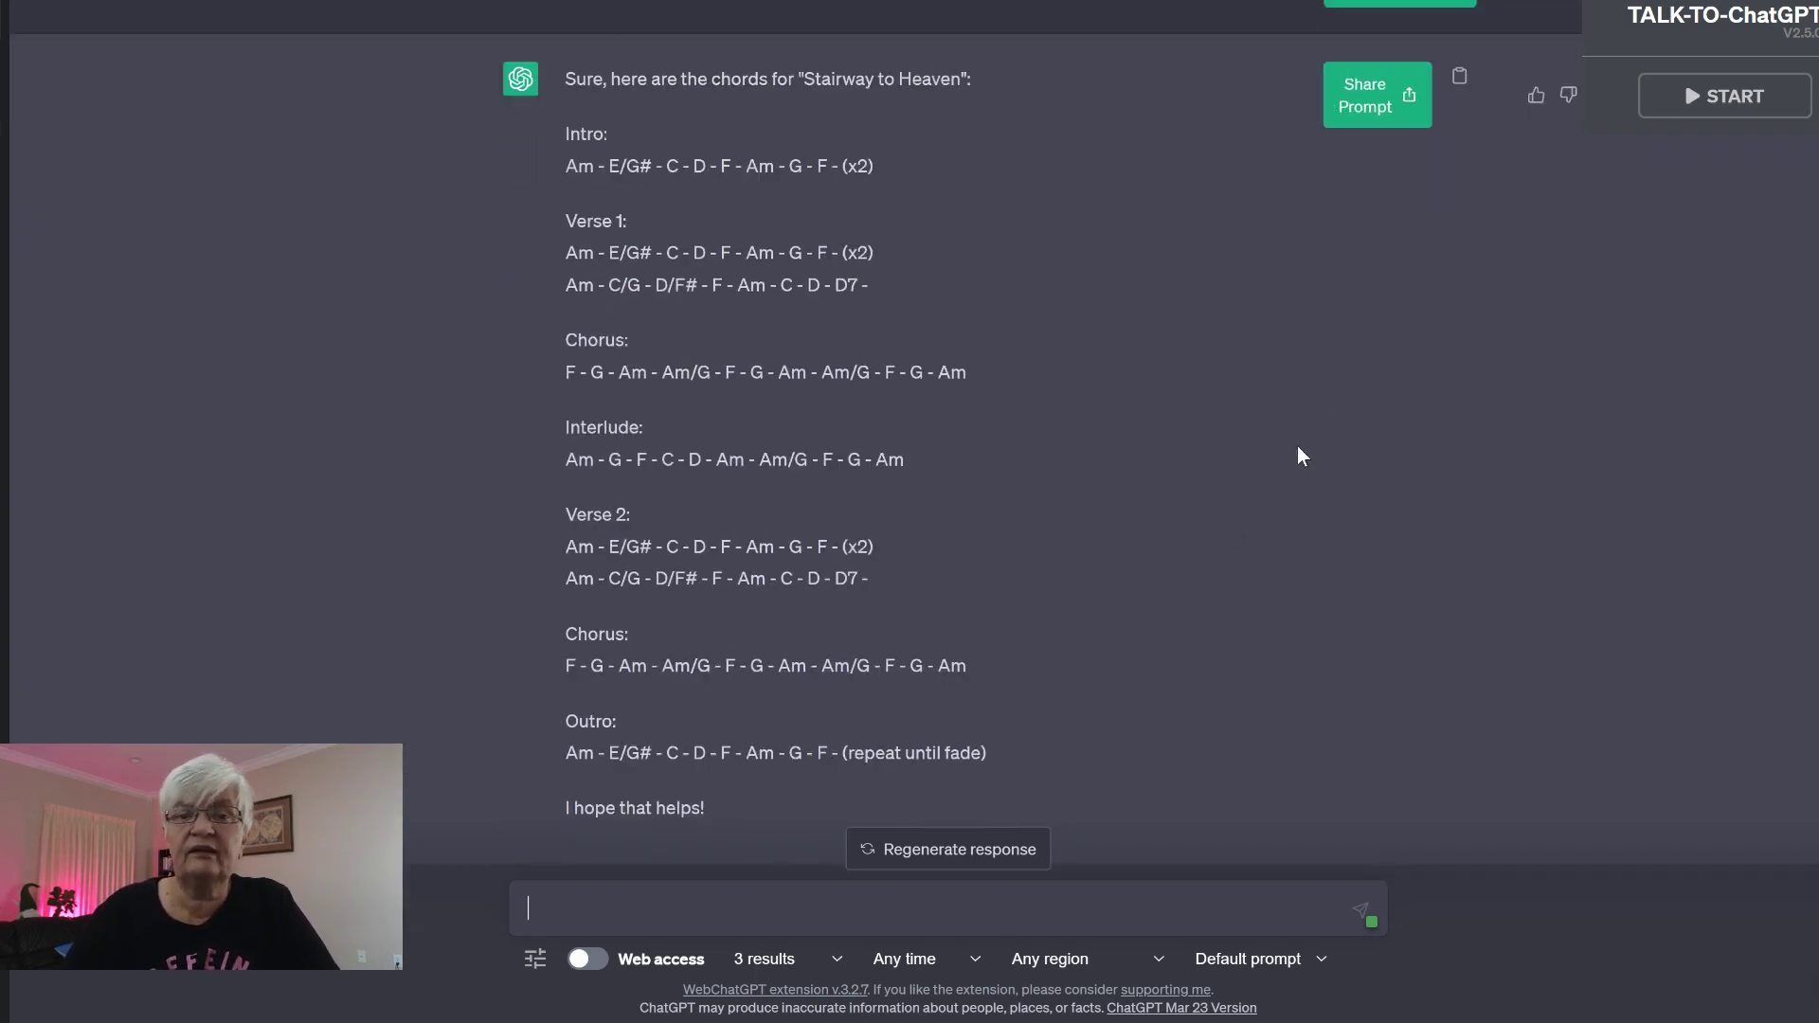
scroll(711, 353, down, 3)
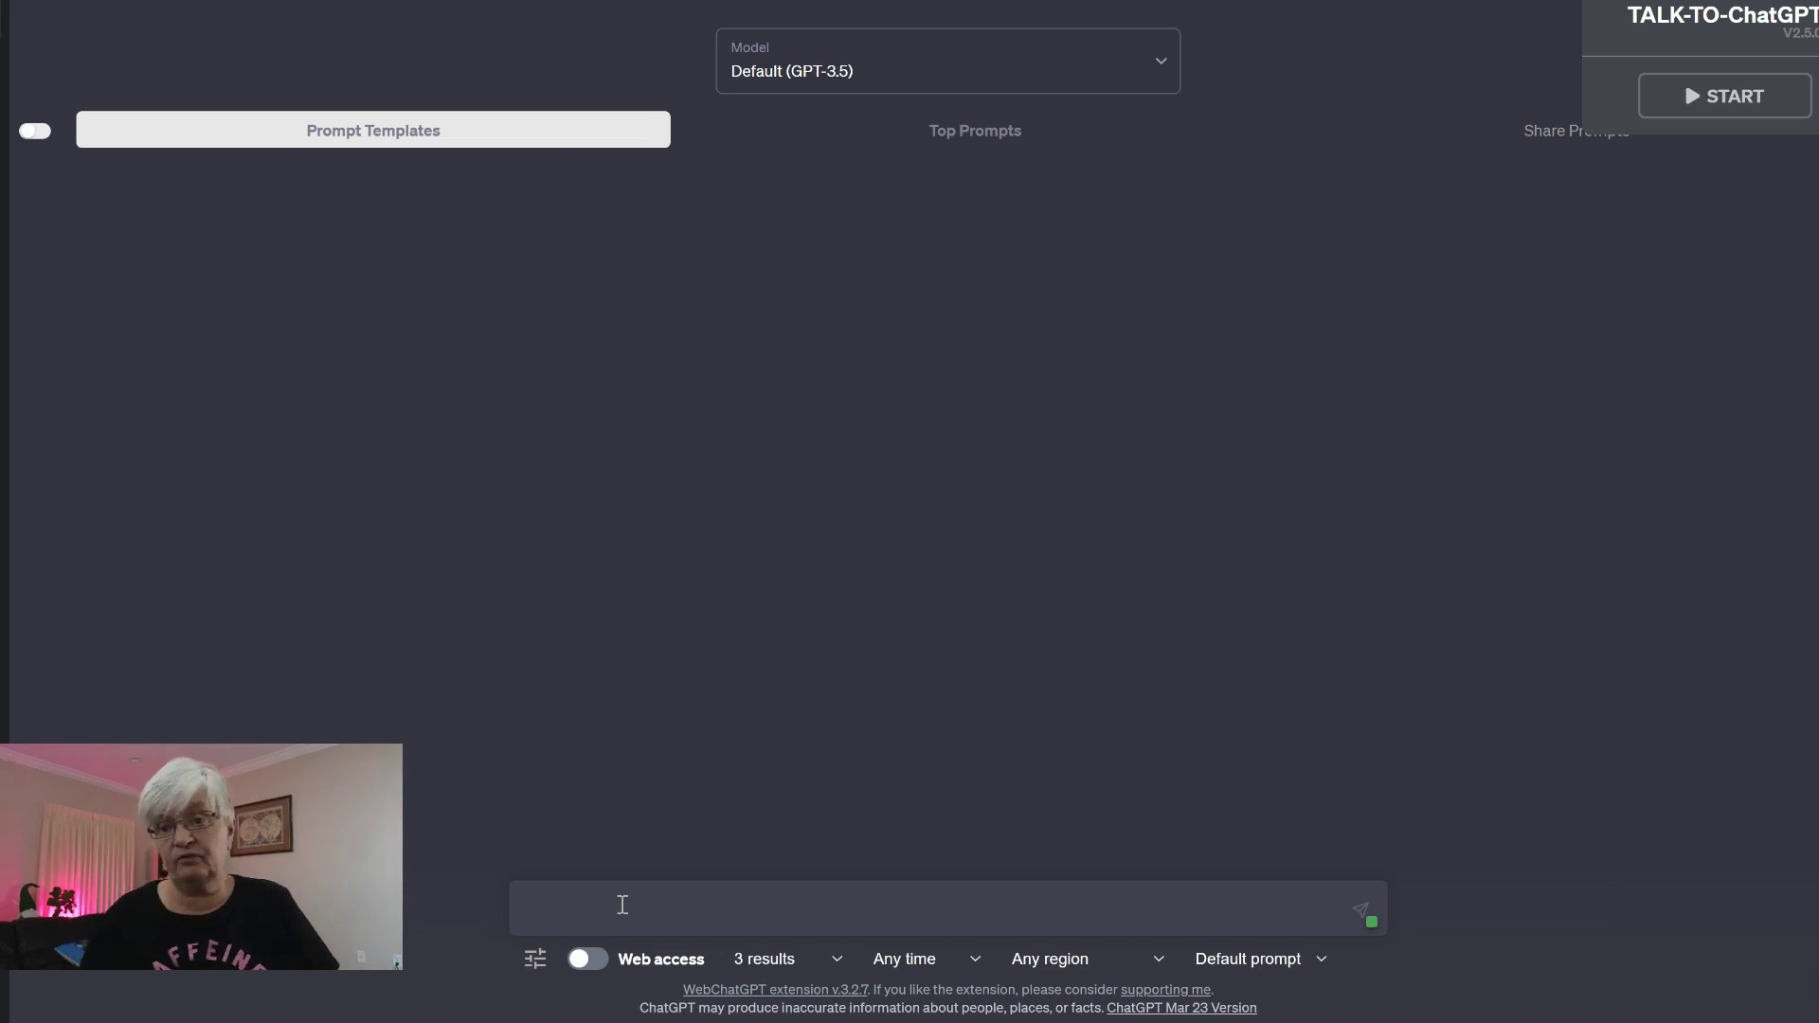
Request a weight-loss meal plan, then draft a follow-up: 5'1", lose 15 pounds, tomato allergy, exercise
text(want to los)
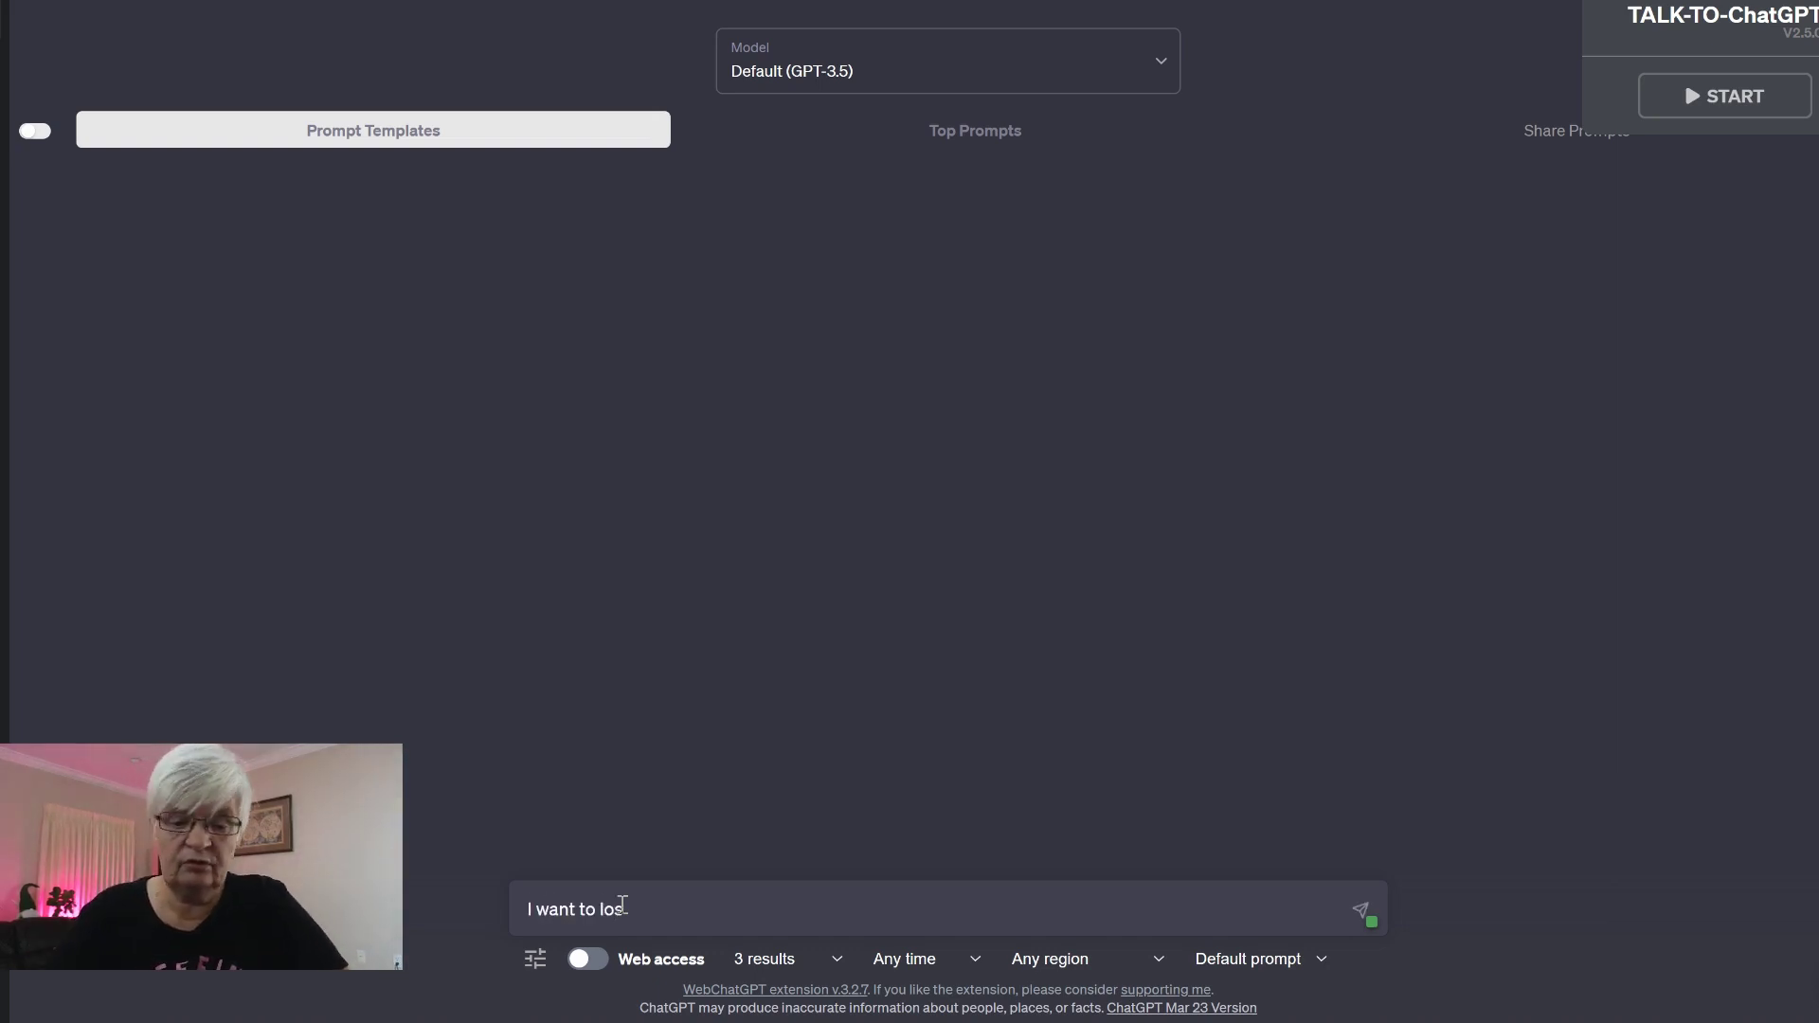
text(se some weight can you gi)
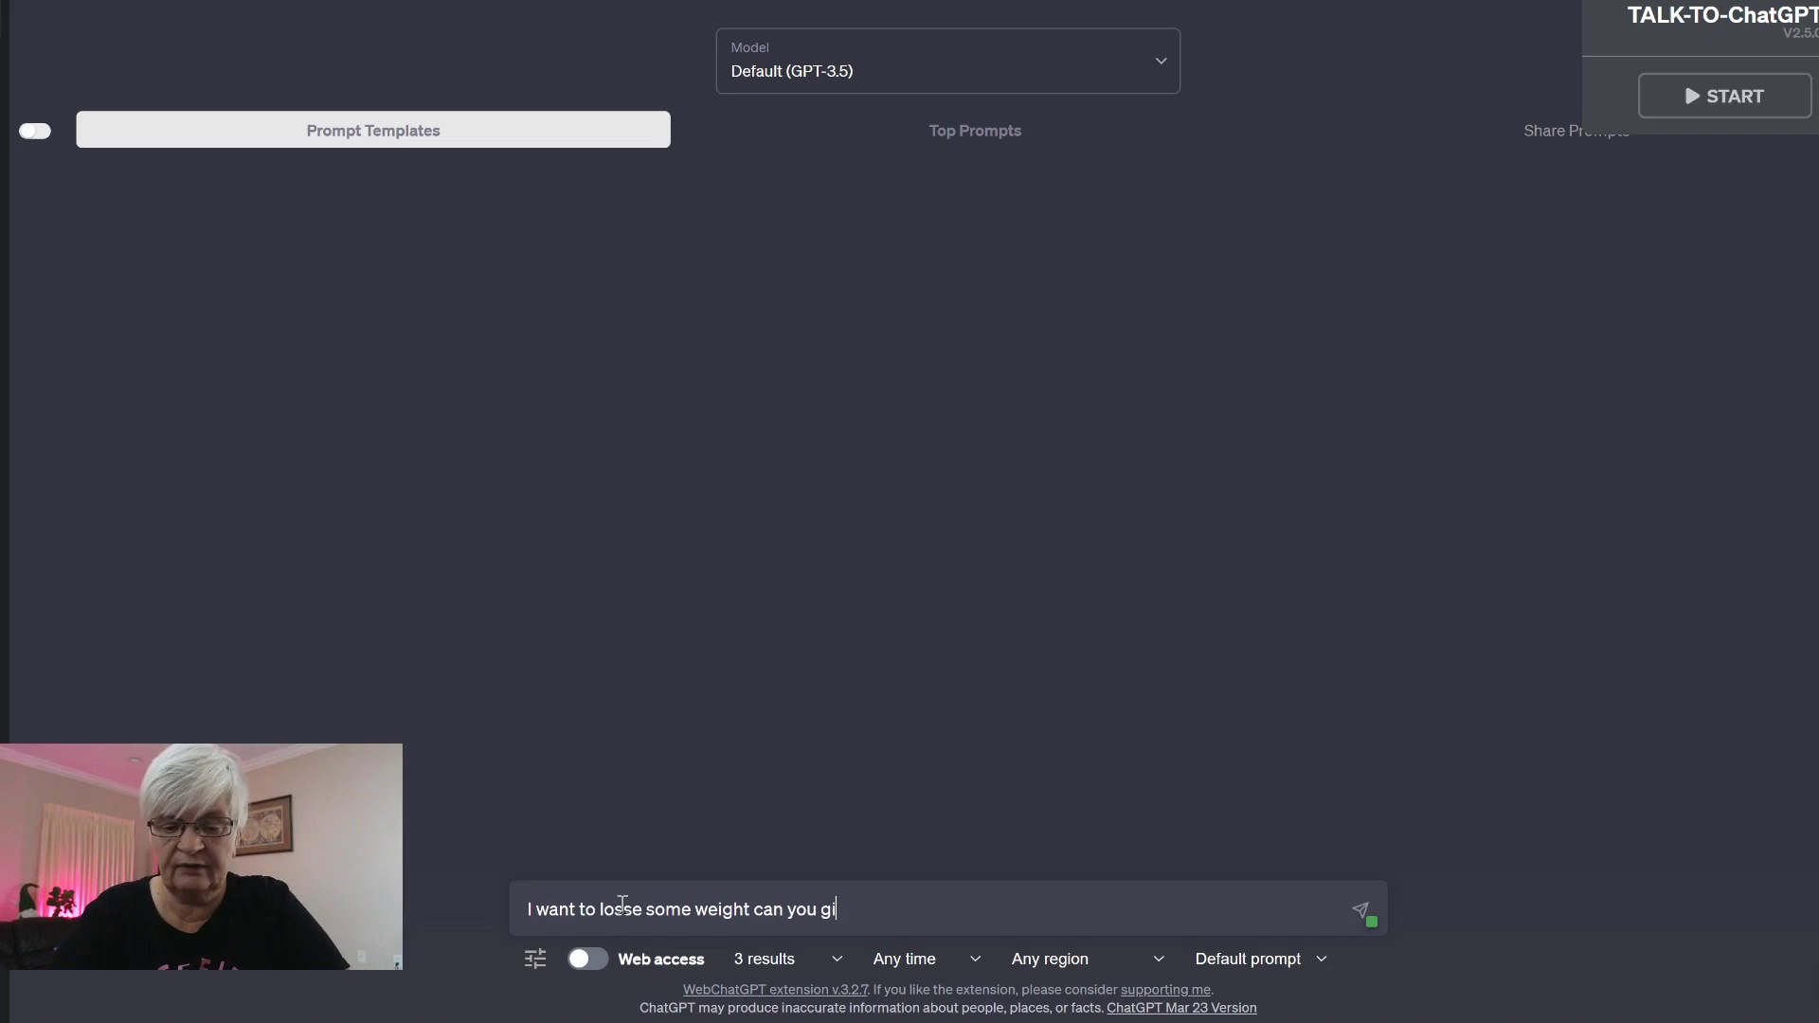
text(ve me a meal plan)
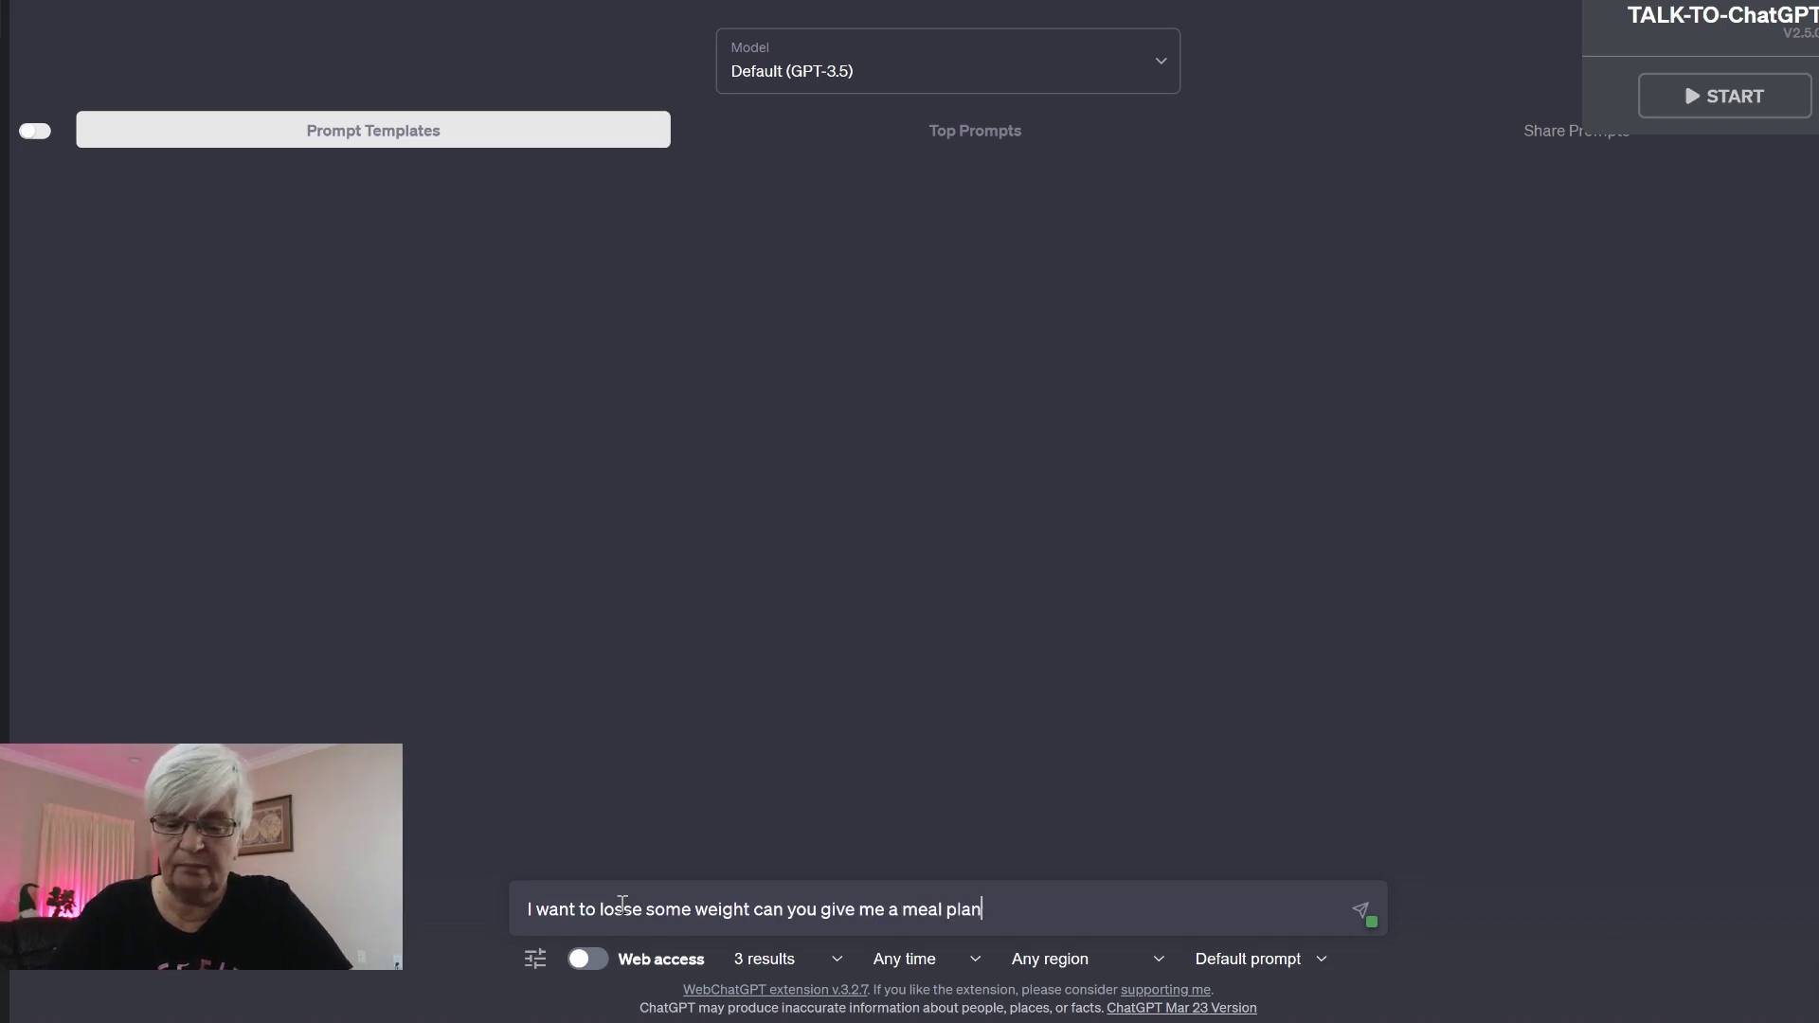
key(Return)
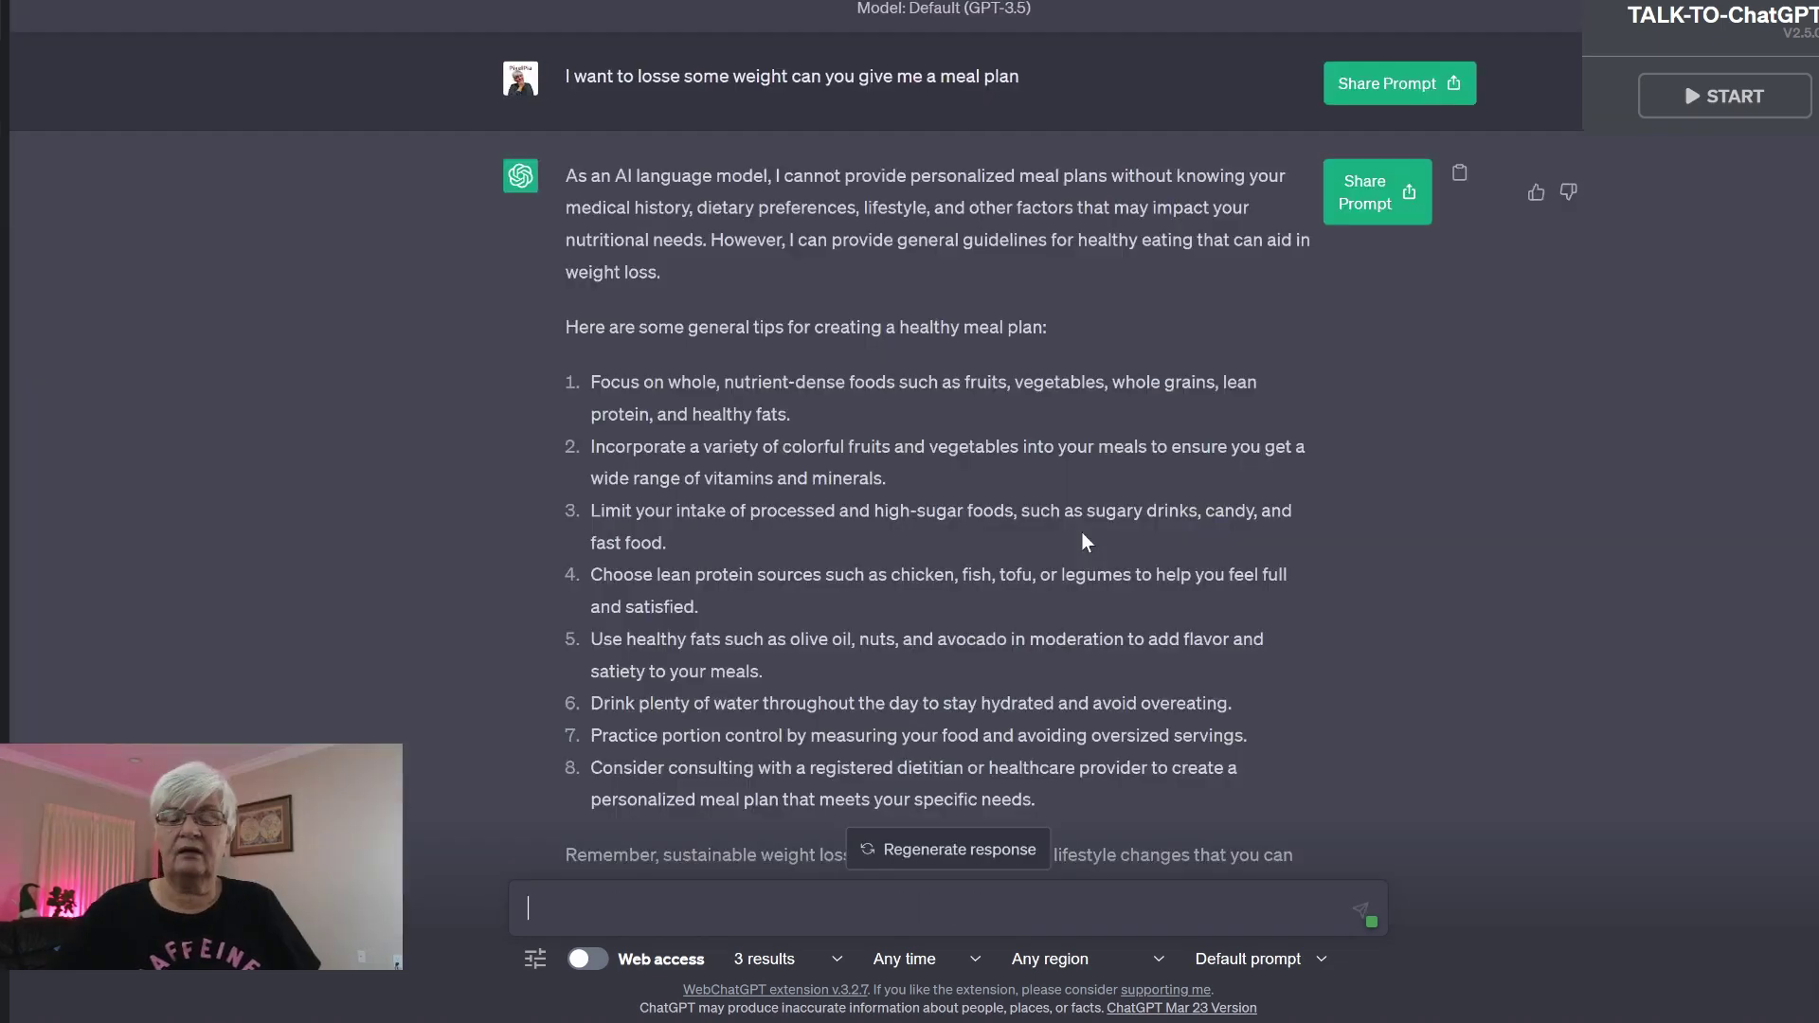
scroll(1083, 534, down, 5)
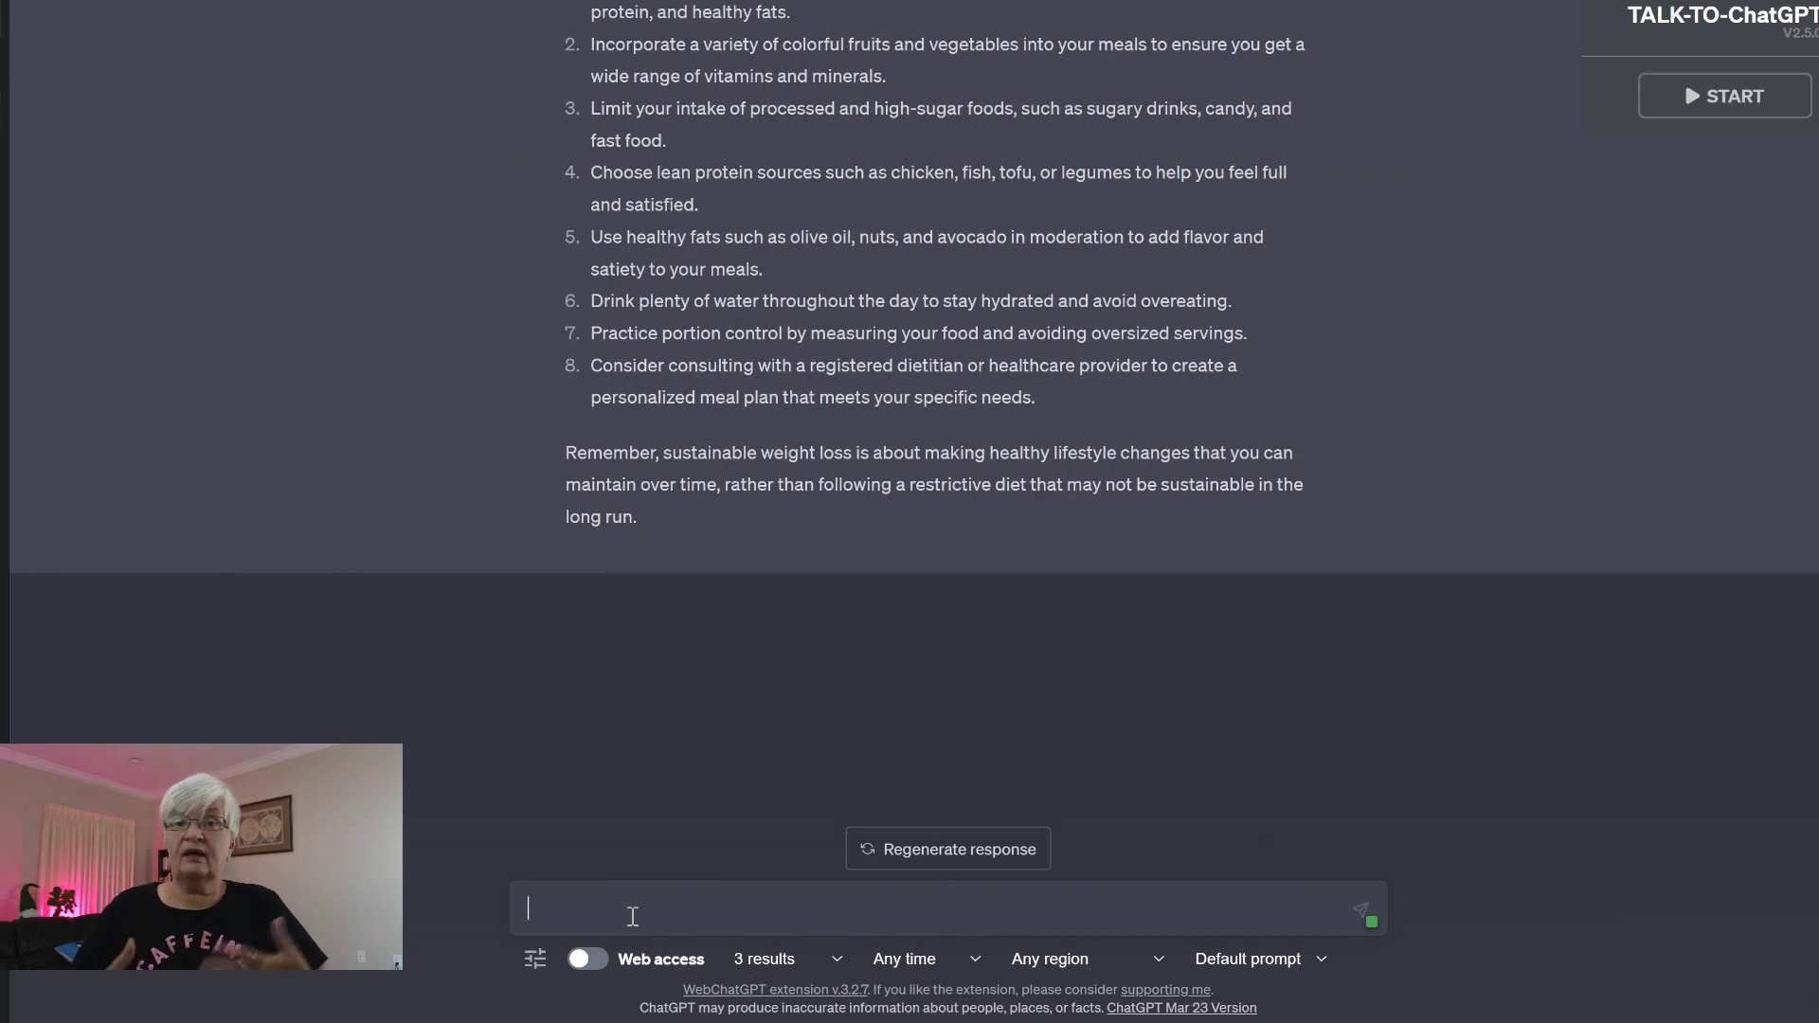
text(I am 5)
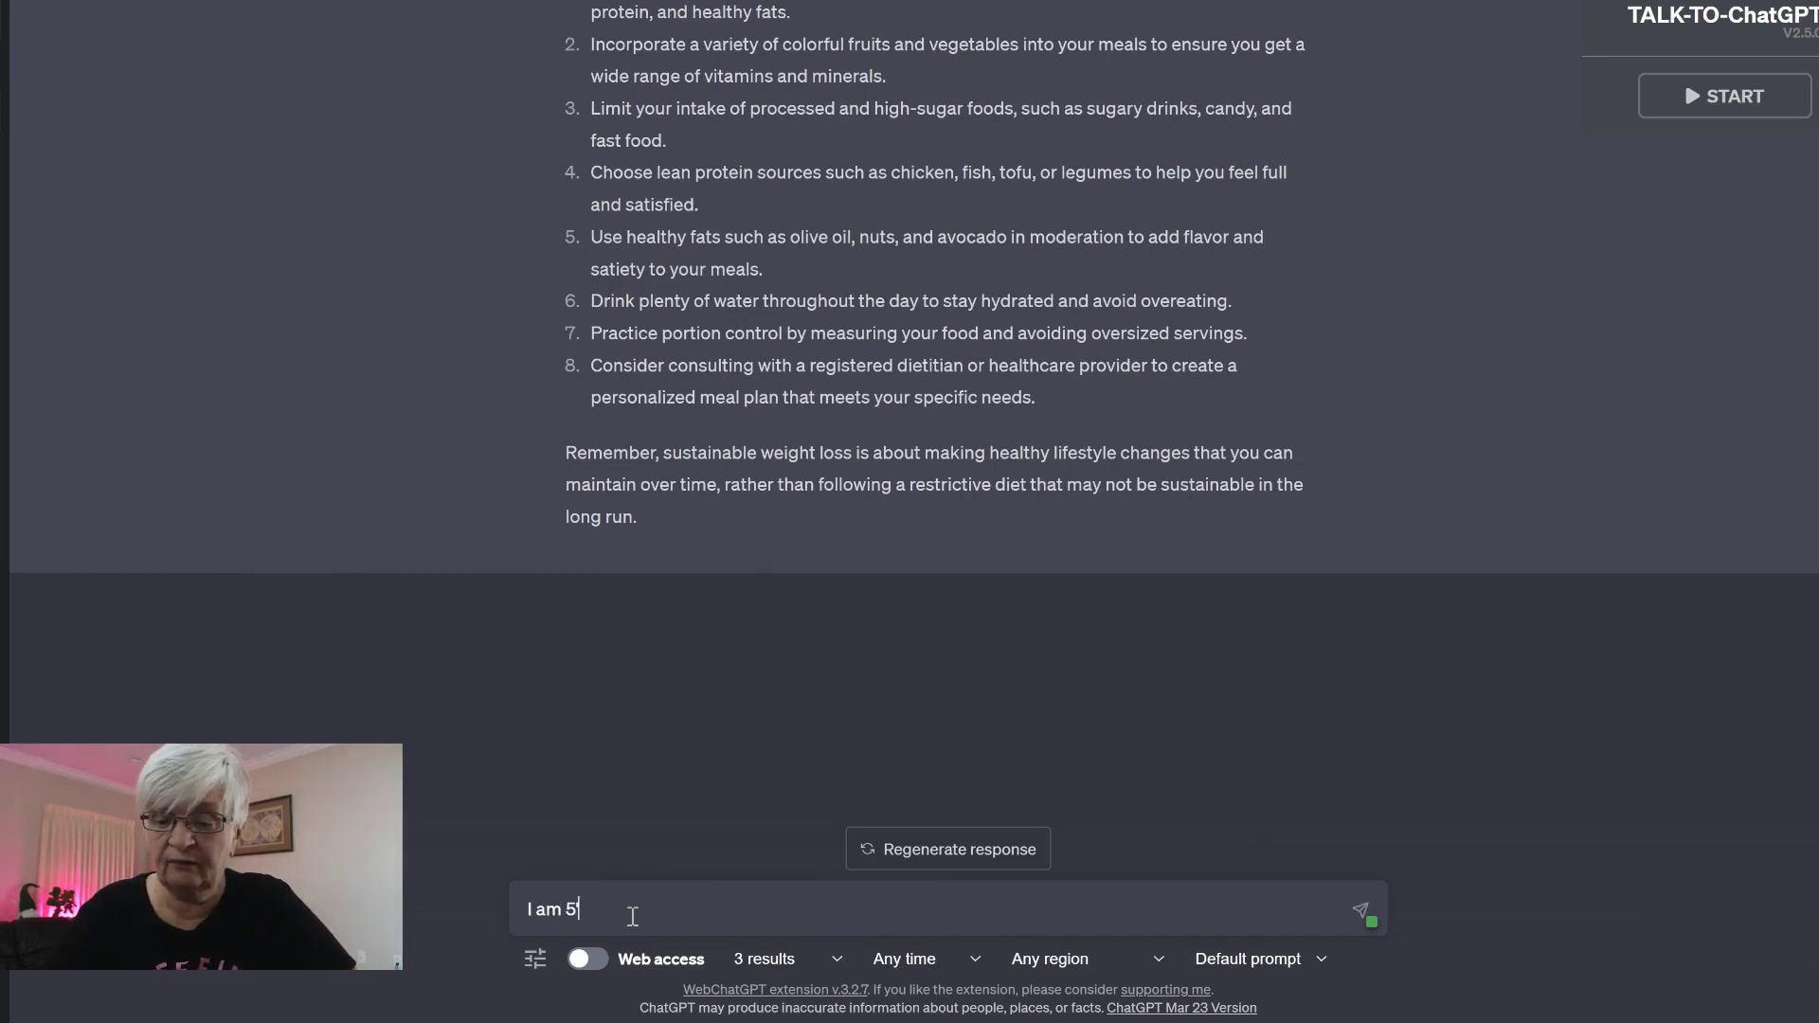
text('1" tall a)
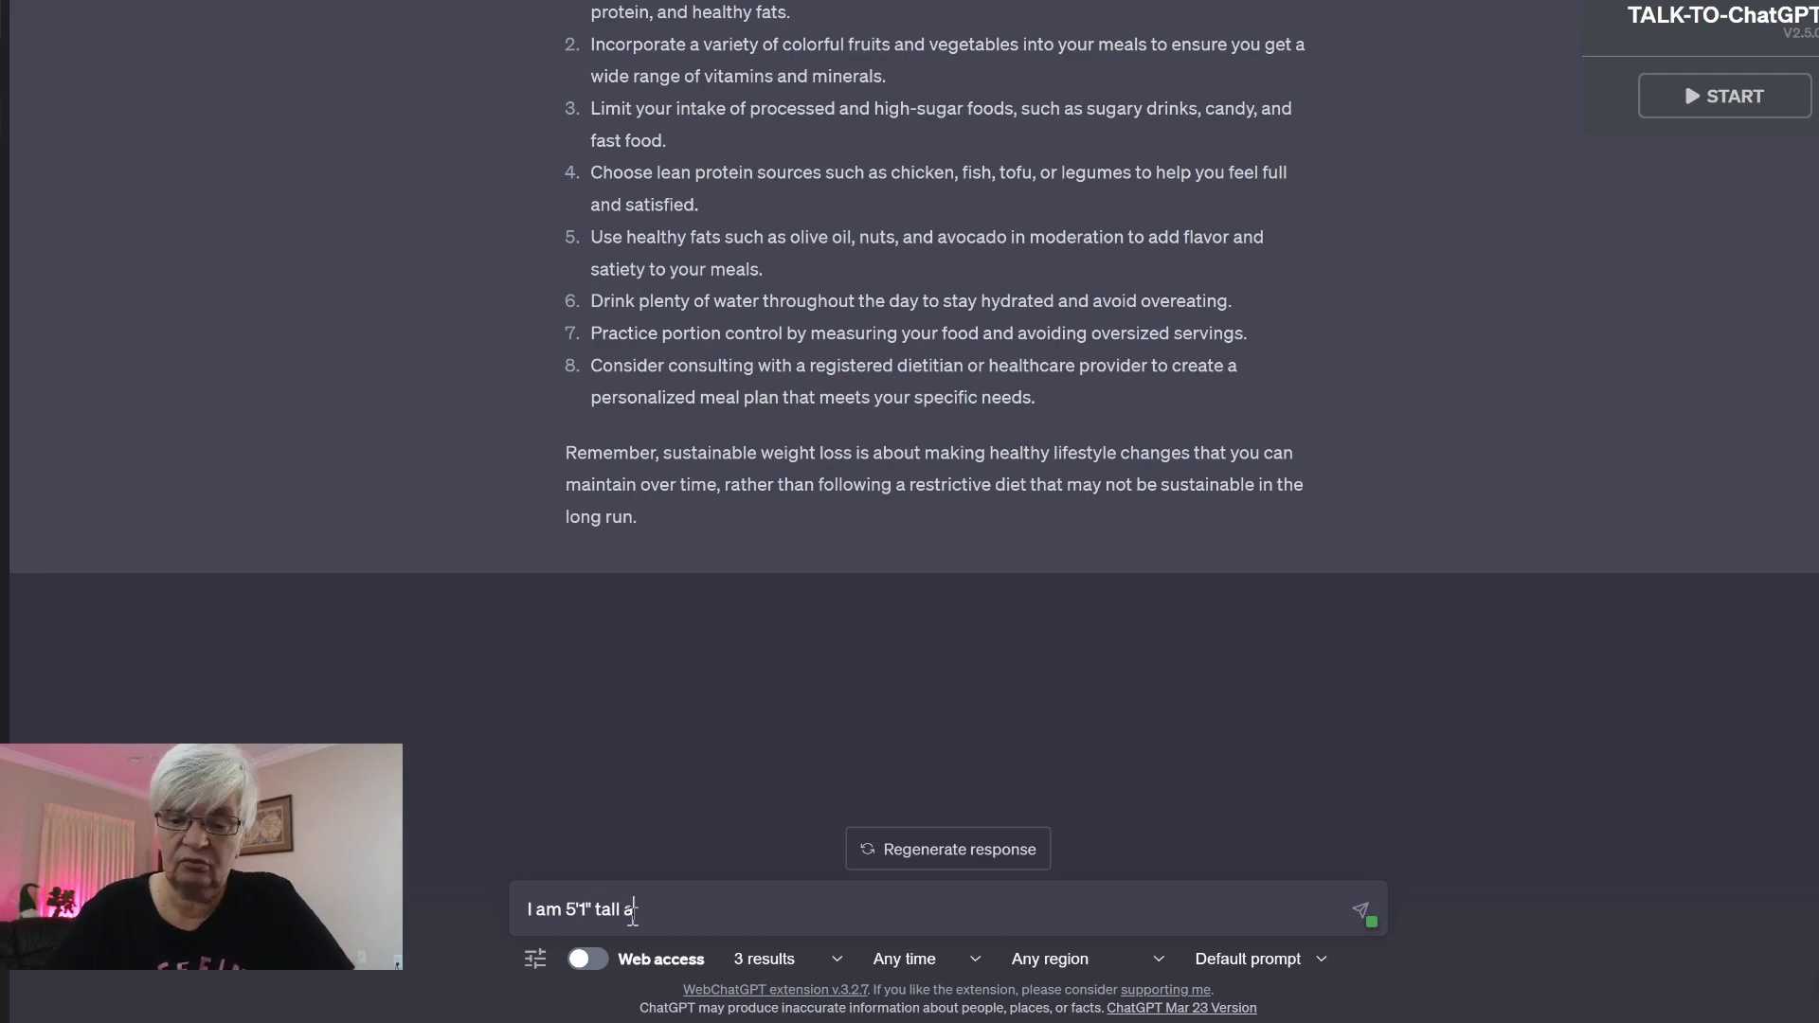
text(nd want to lose 15 pounds, I am allerf=gi)
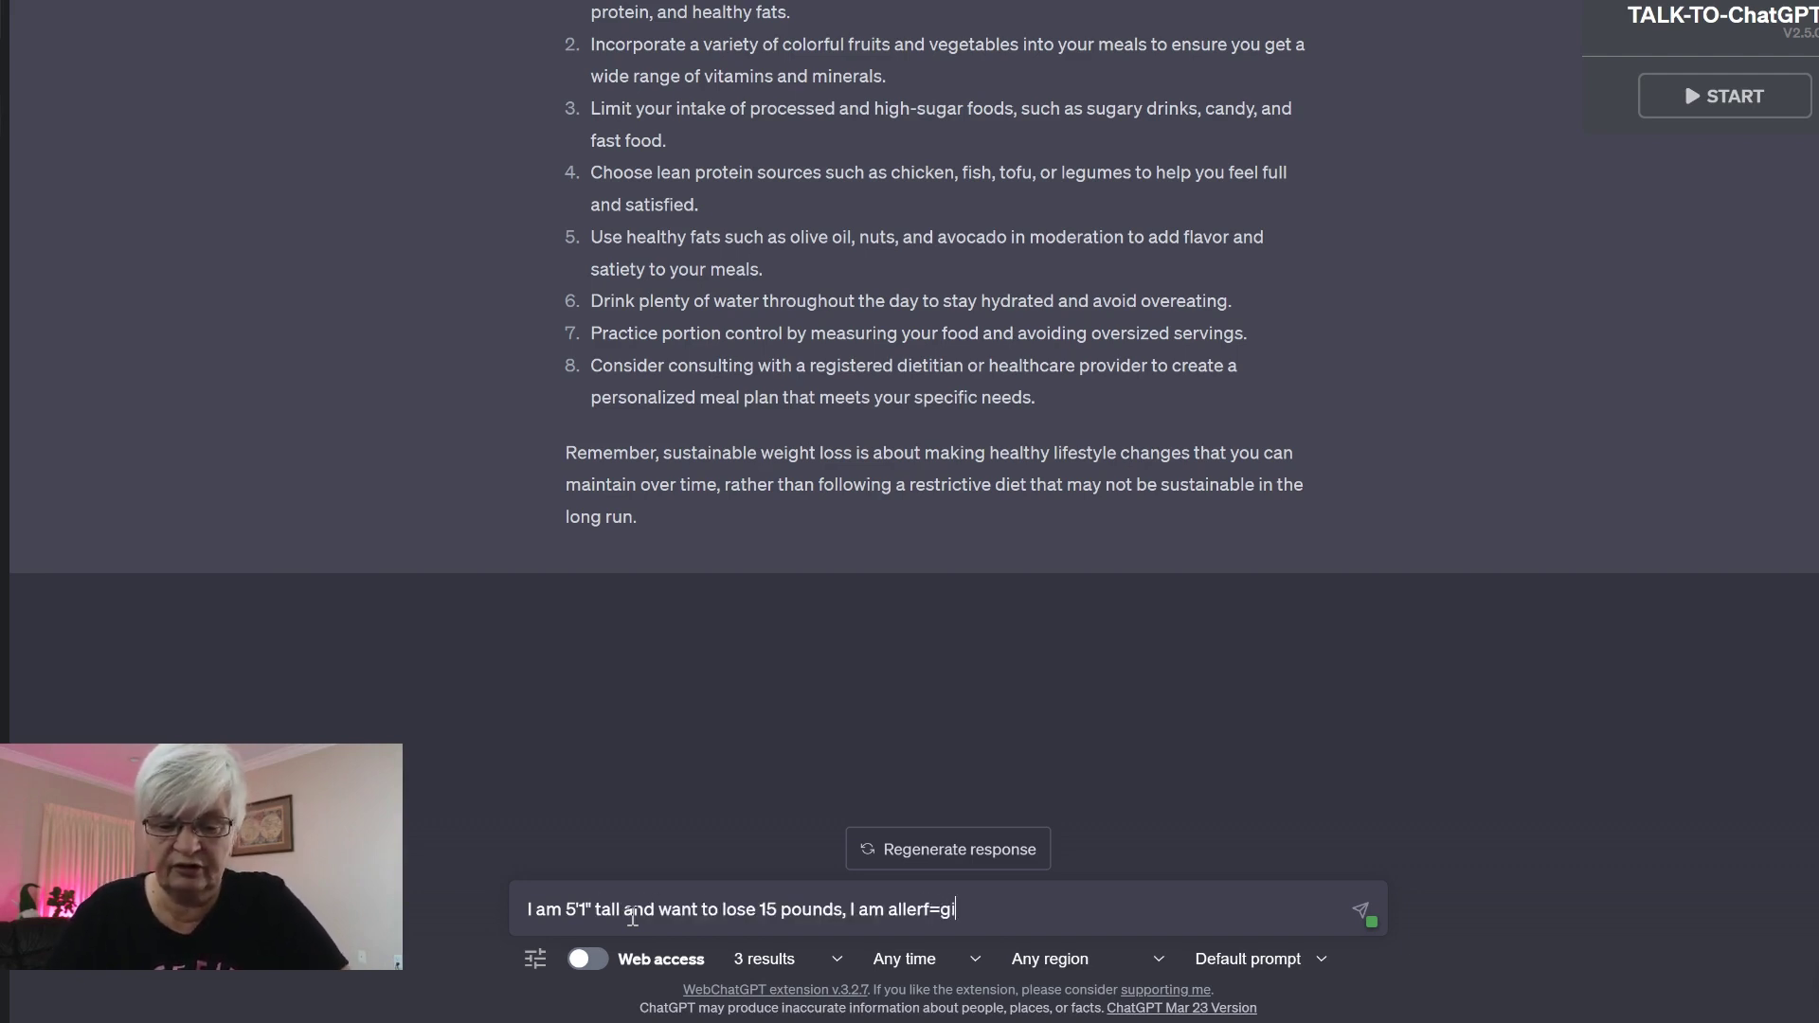
text(c to tomatoes, and exercise )
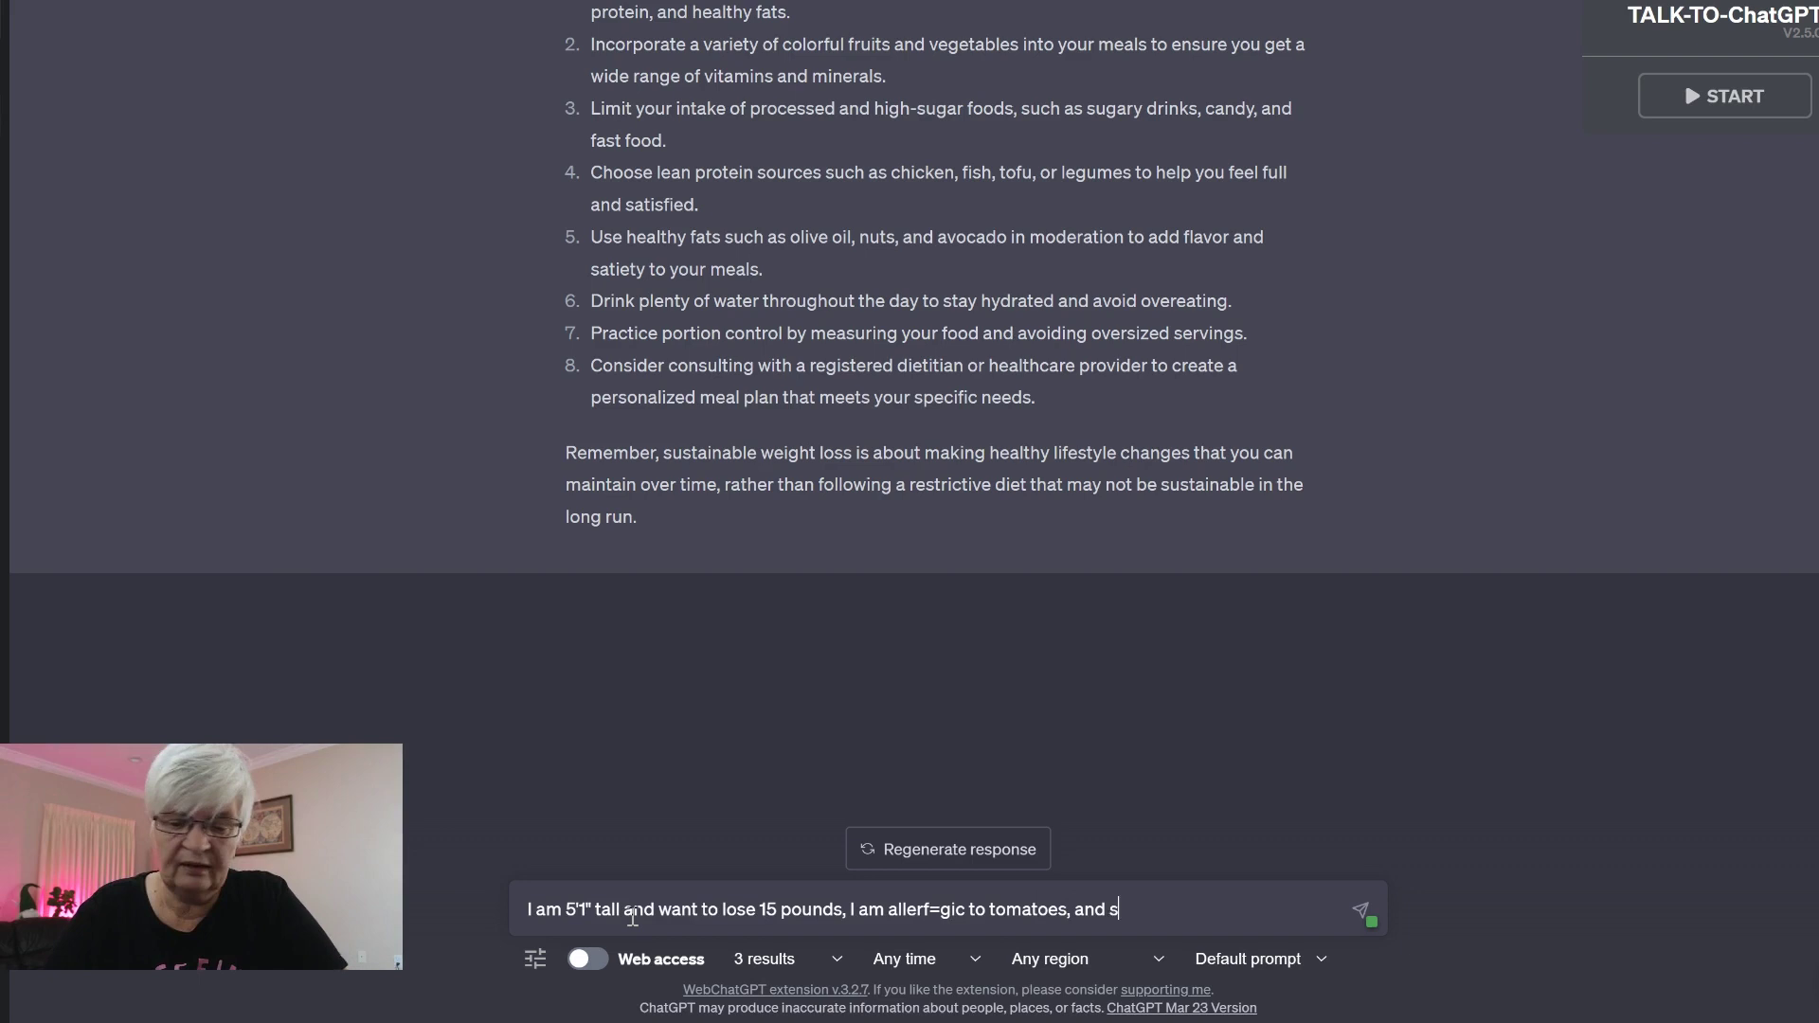
text(mo)
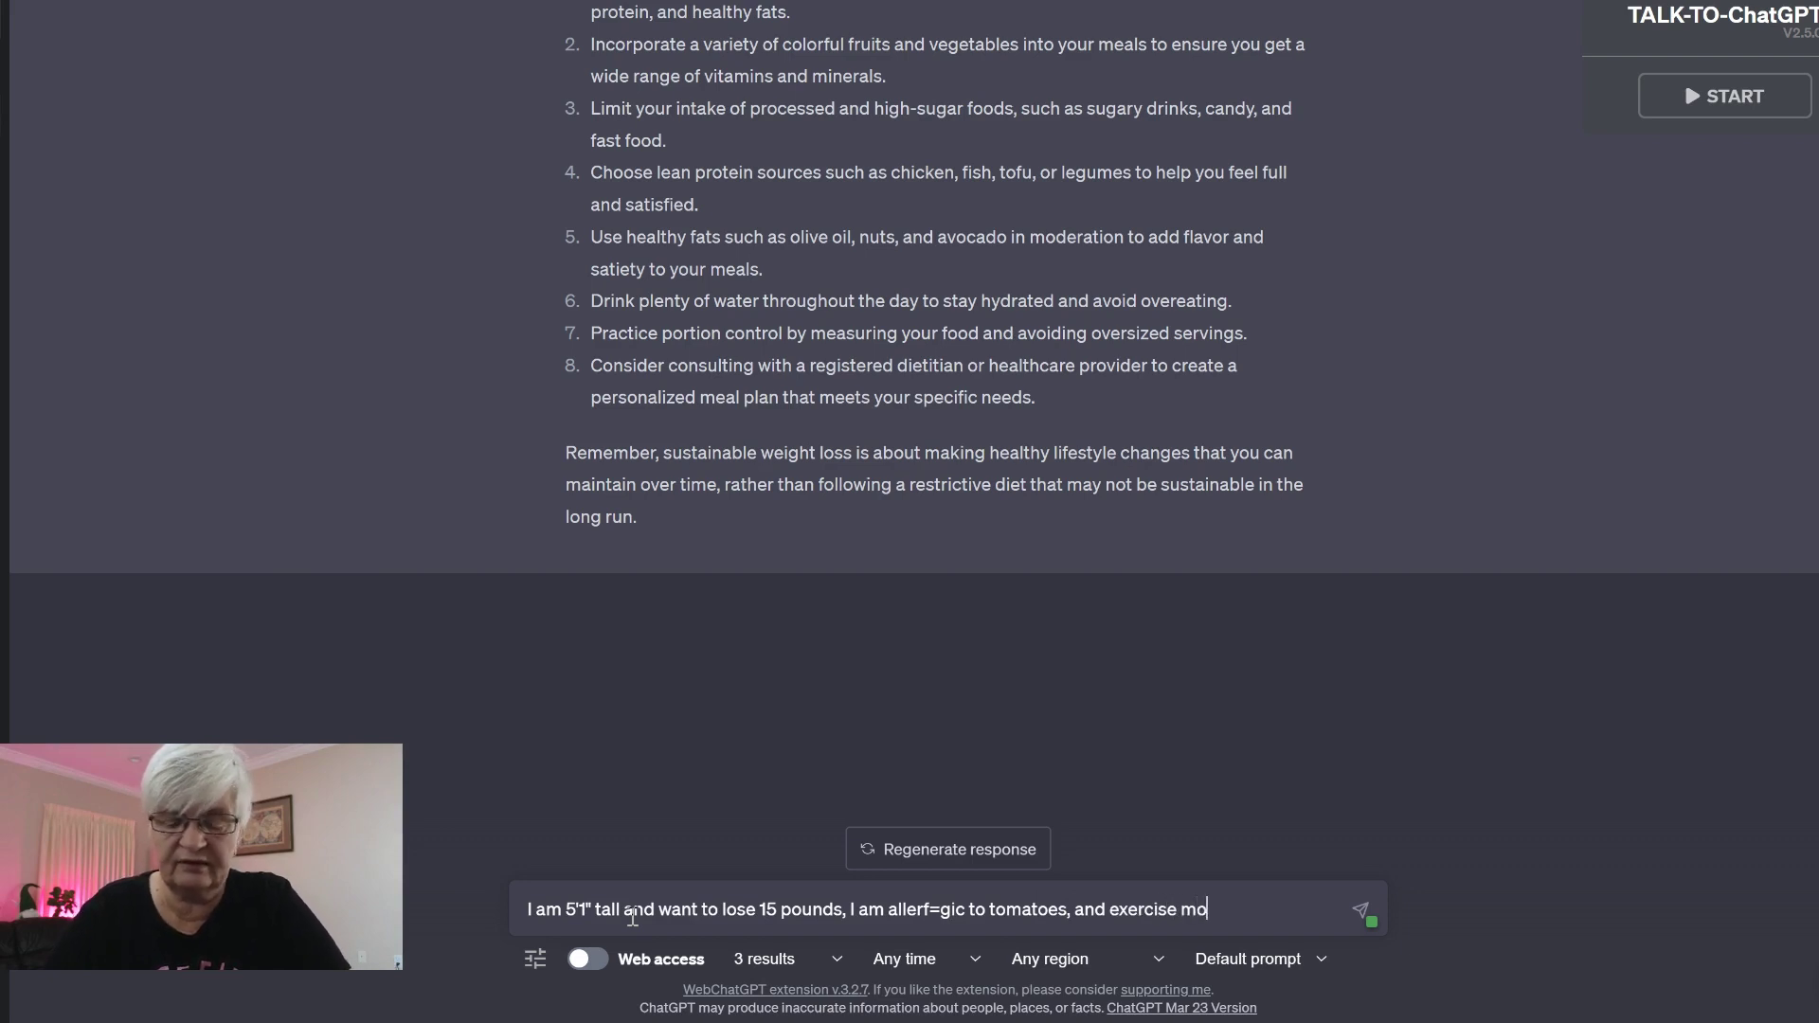
text(derately can you refine the plan)
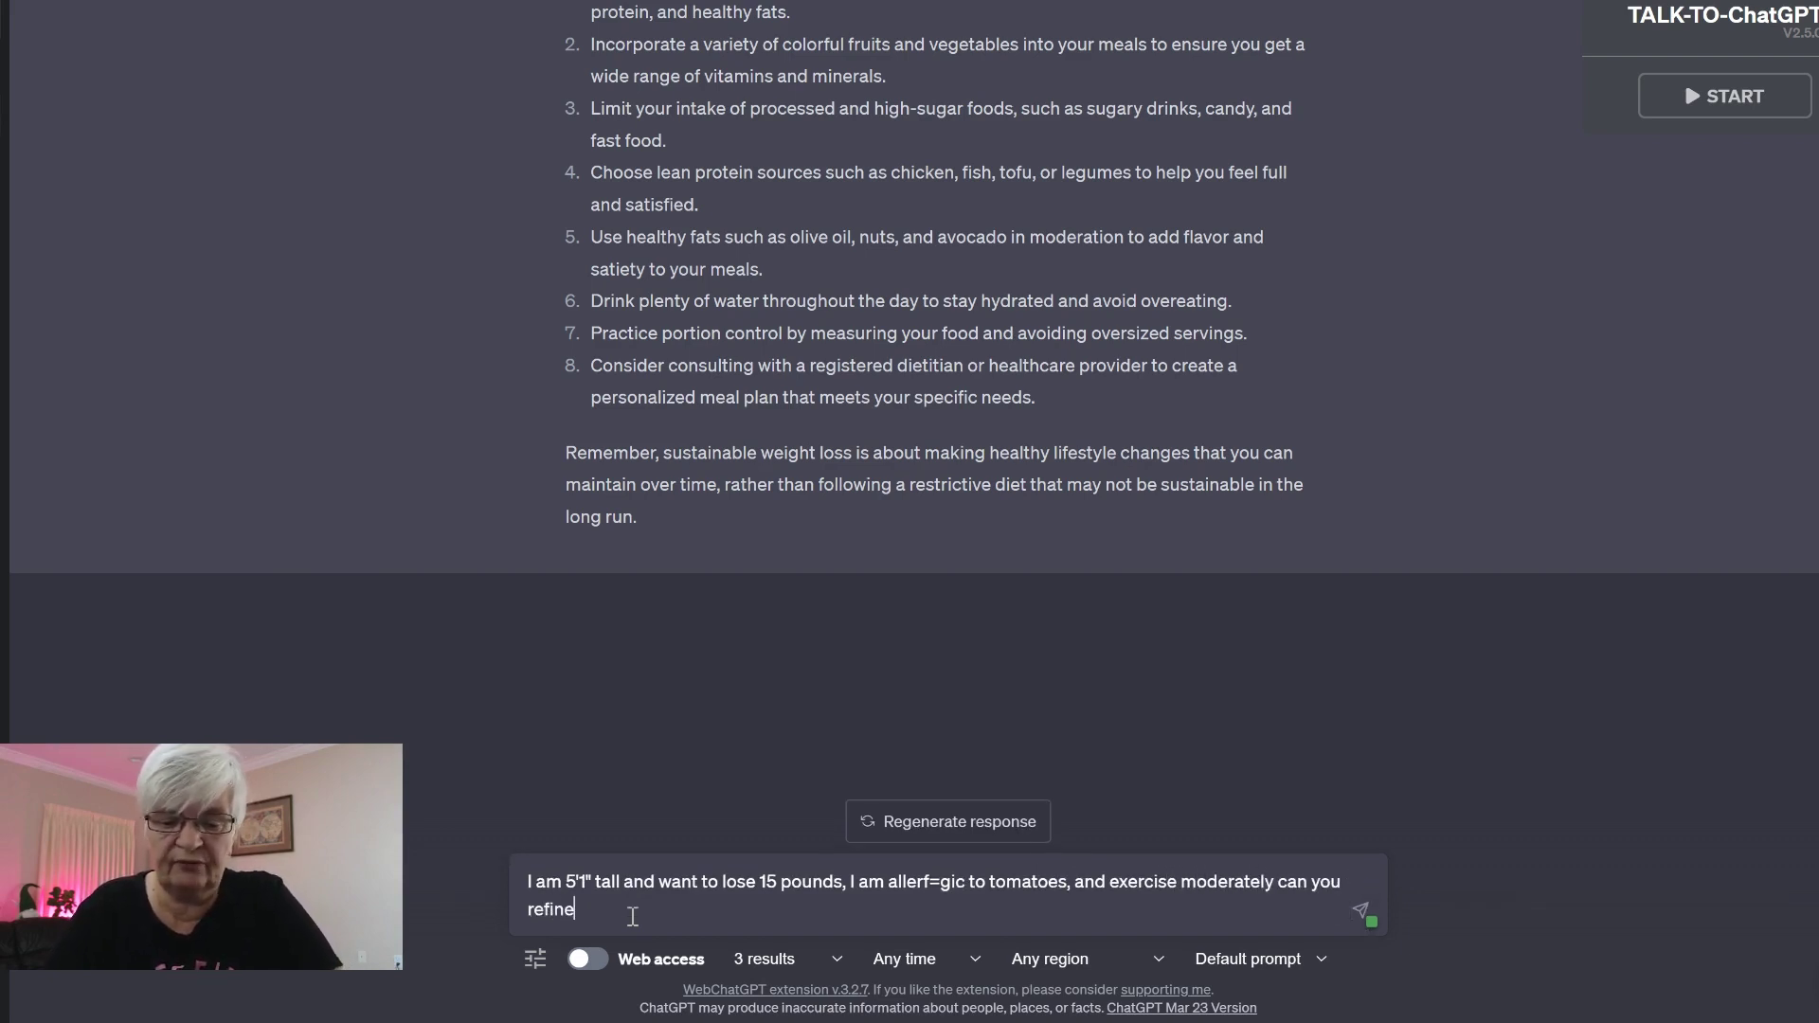
Send the height, goal and tomato-allergy details and read the tomato-free sample meal plan
key(Return)
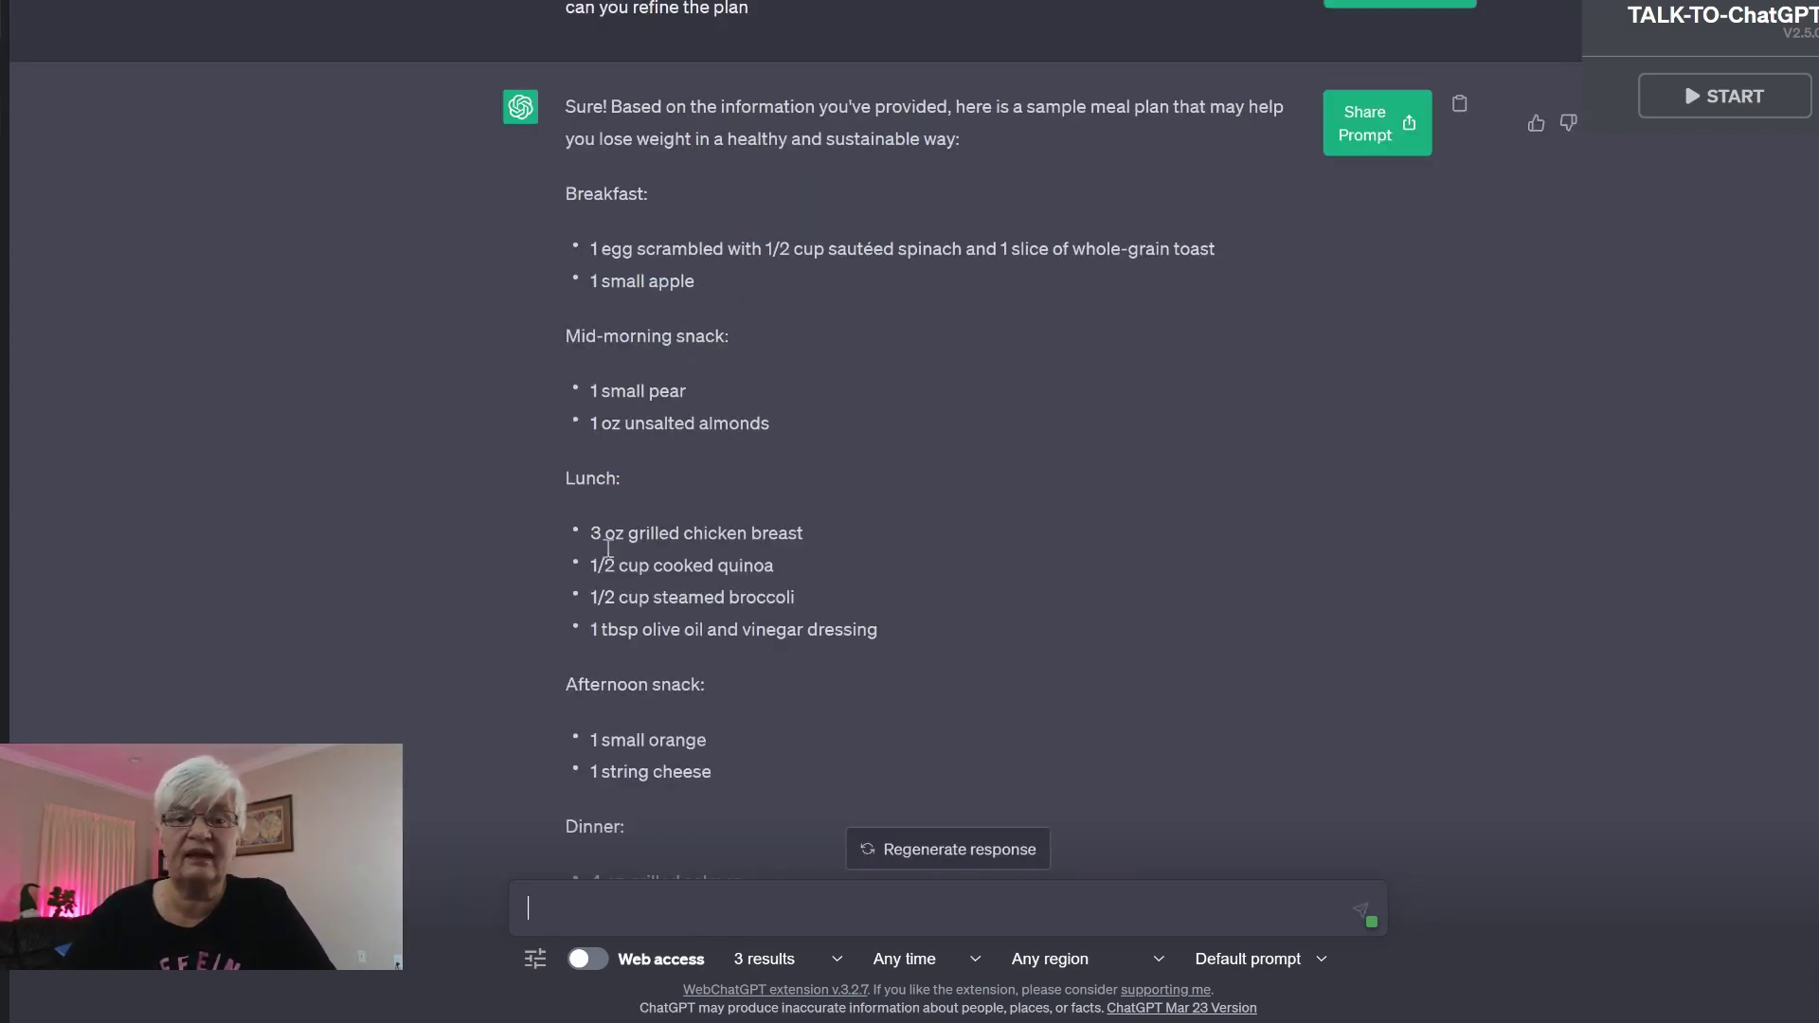
scroll(826, 345, down, 6)
scroll(826, 348, down, 2)
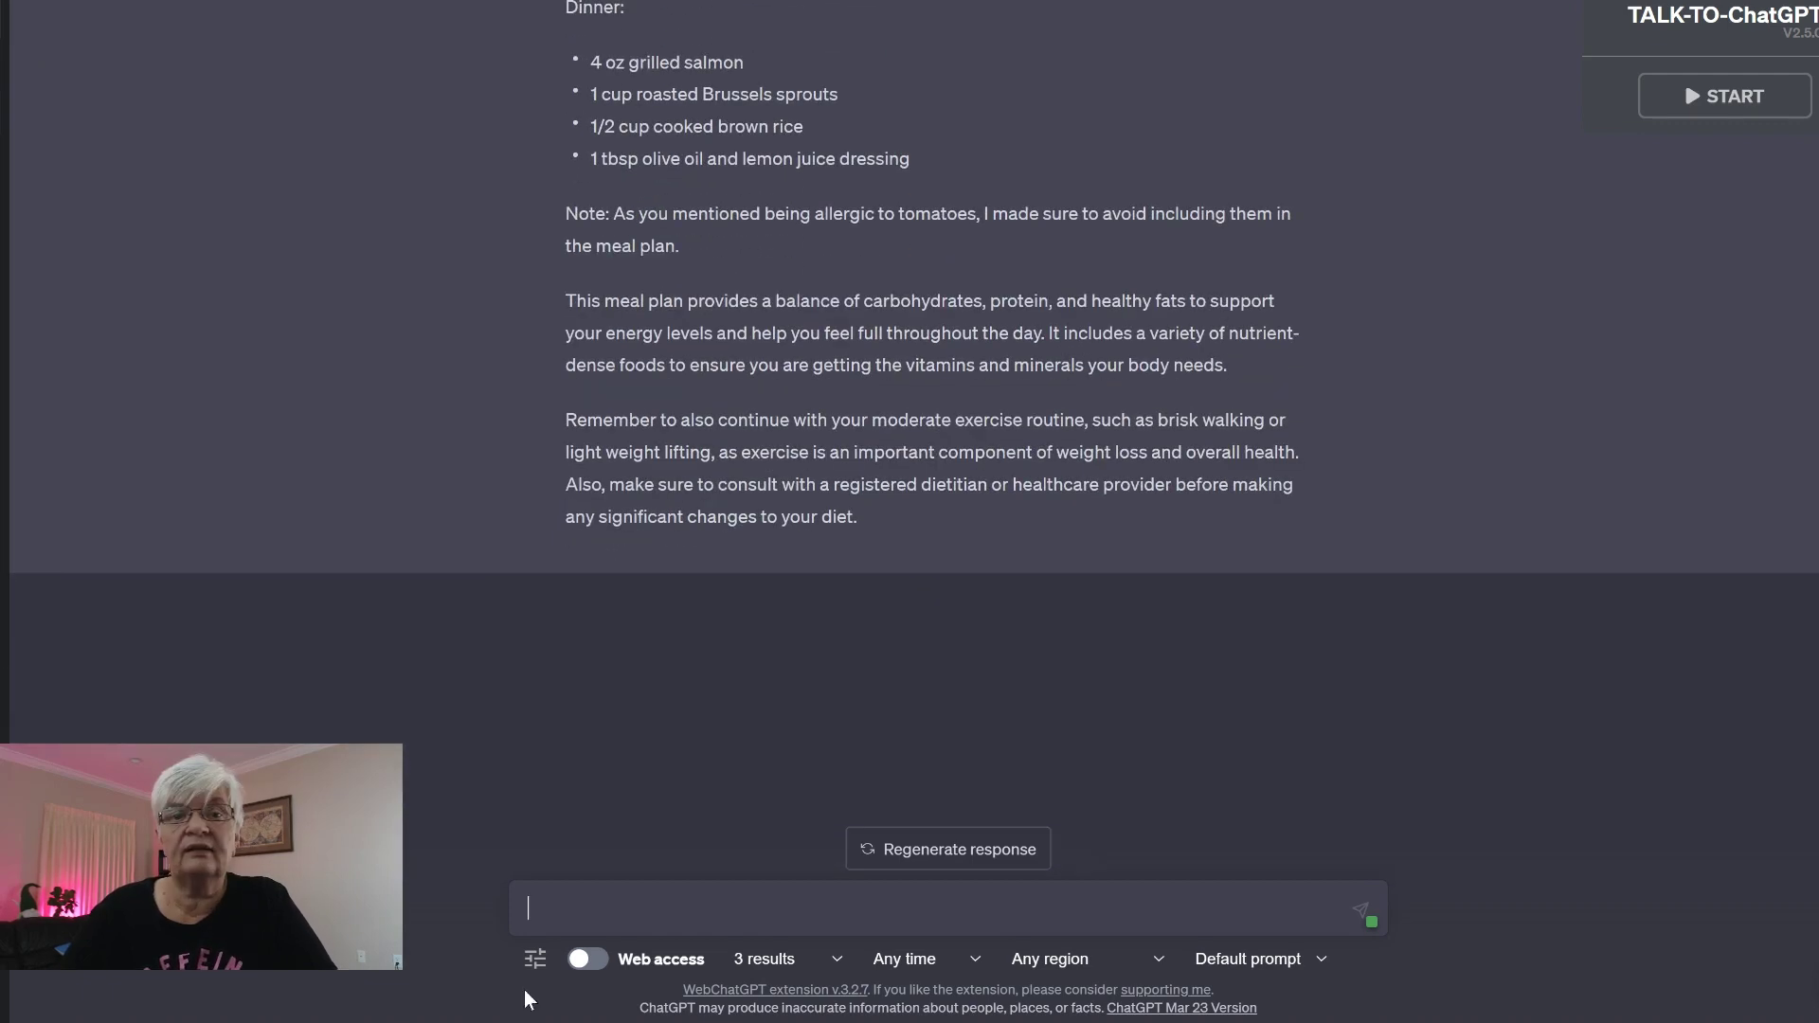
Ask for a 5-day meal plan and stop it partway through generating
click(645, 900)
text(can you make a )
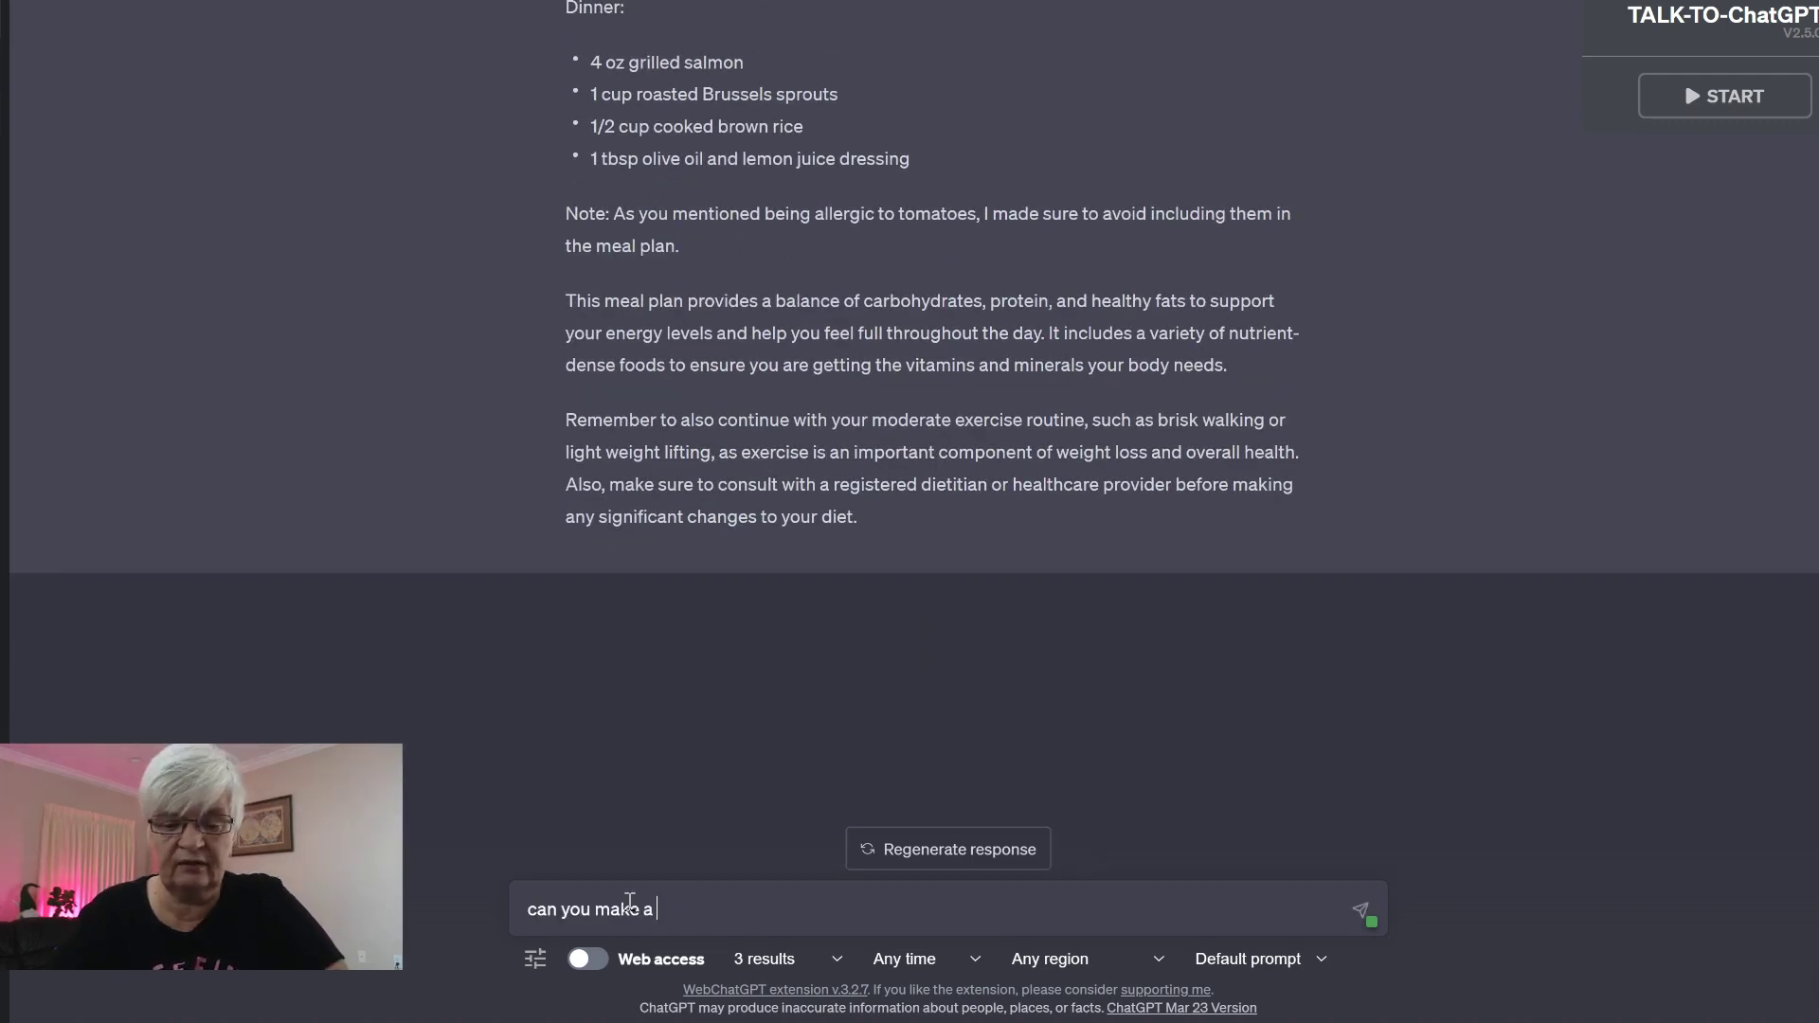
text(5 day plan)
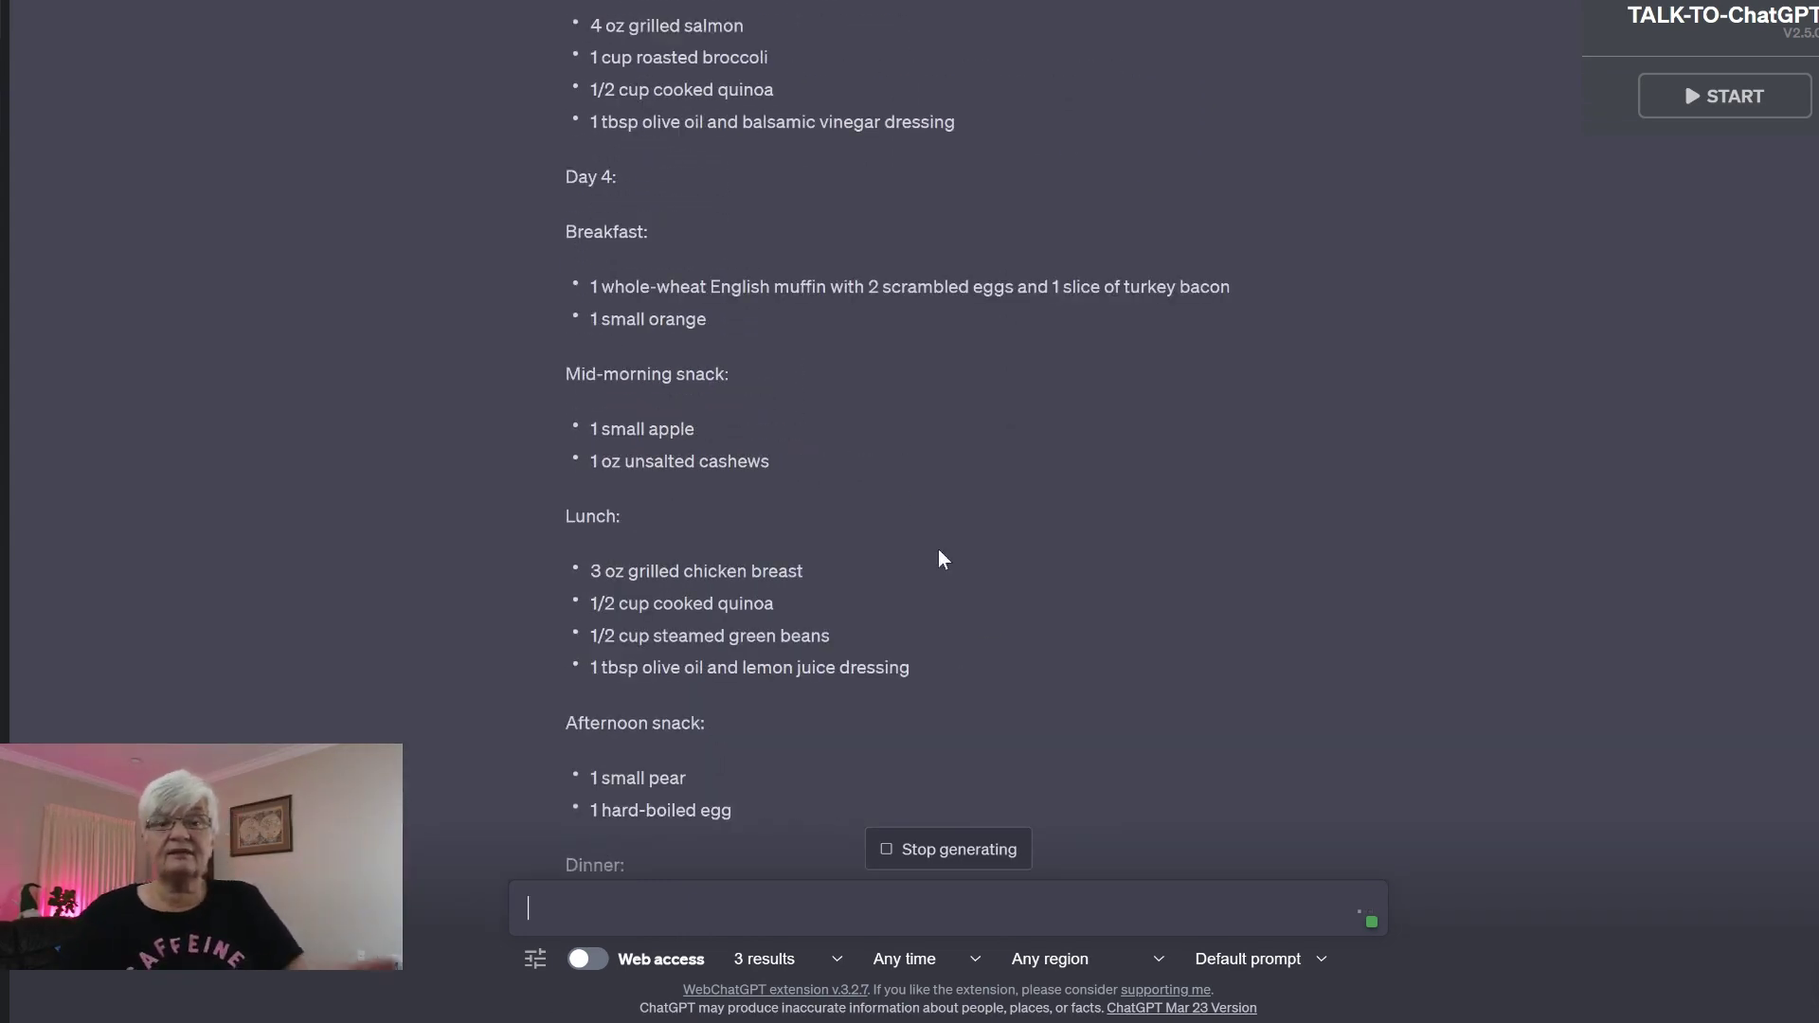
click(948, 849)
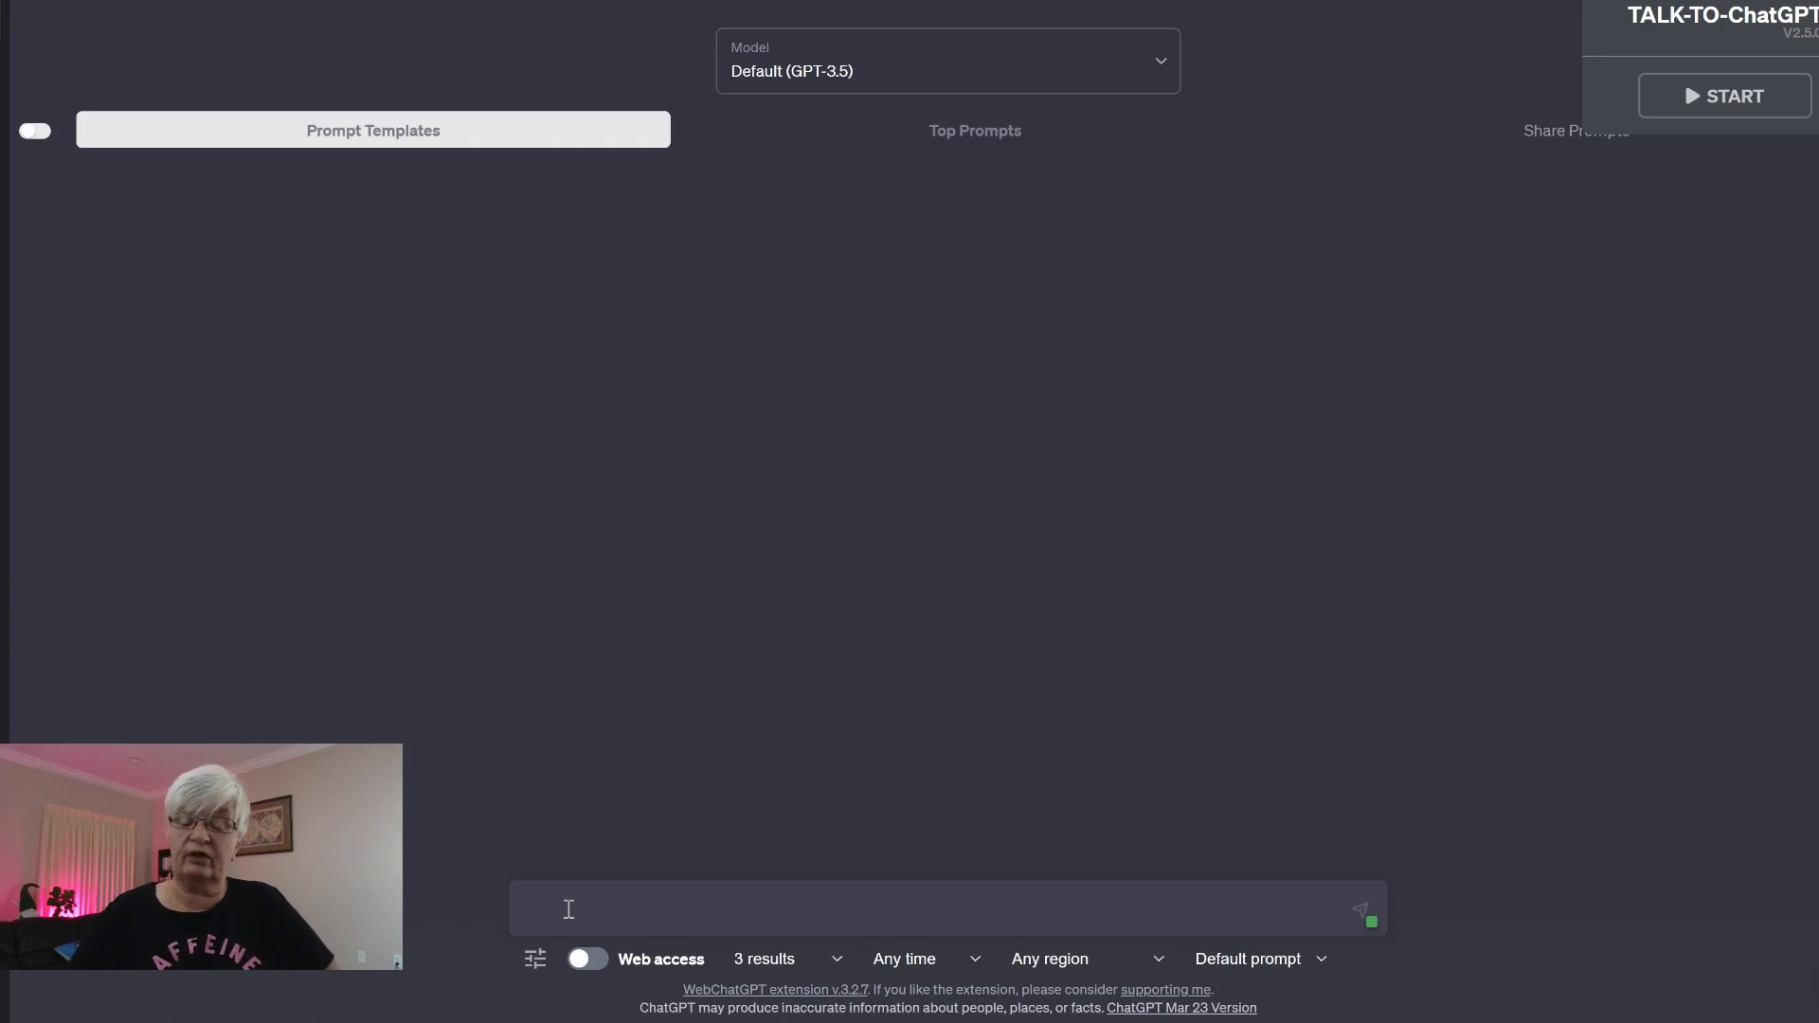
Ask for family-friendly activities for an August Philadelphia vacation and read the eight suggestions
text(I am going on )
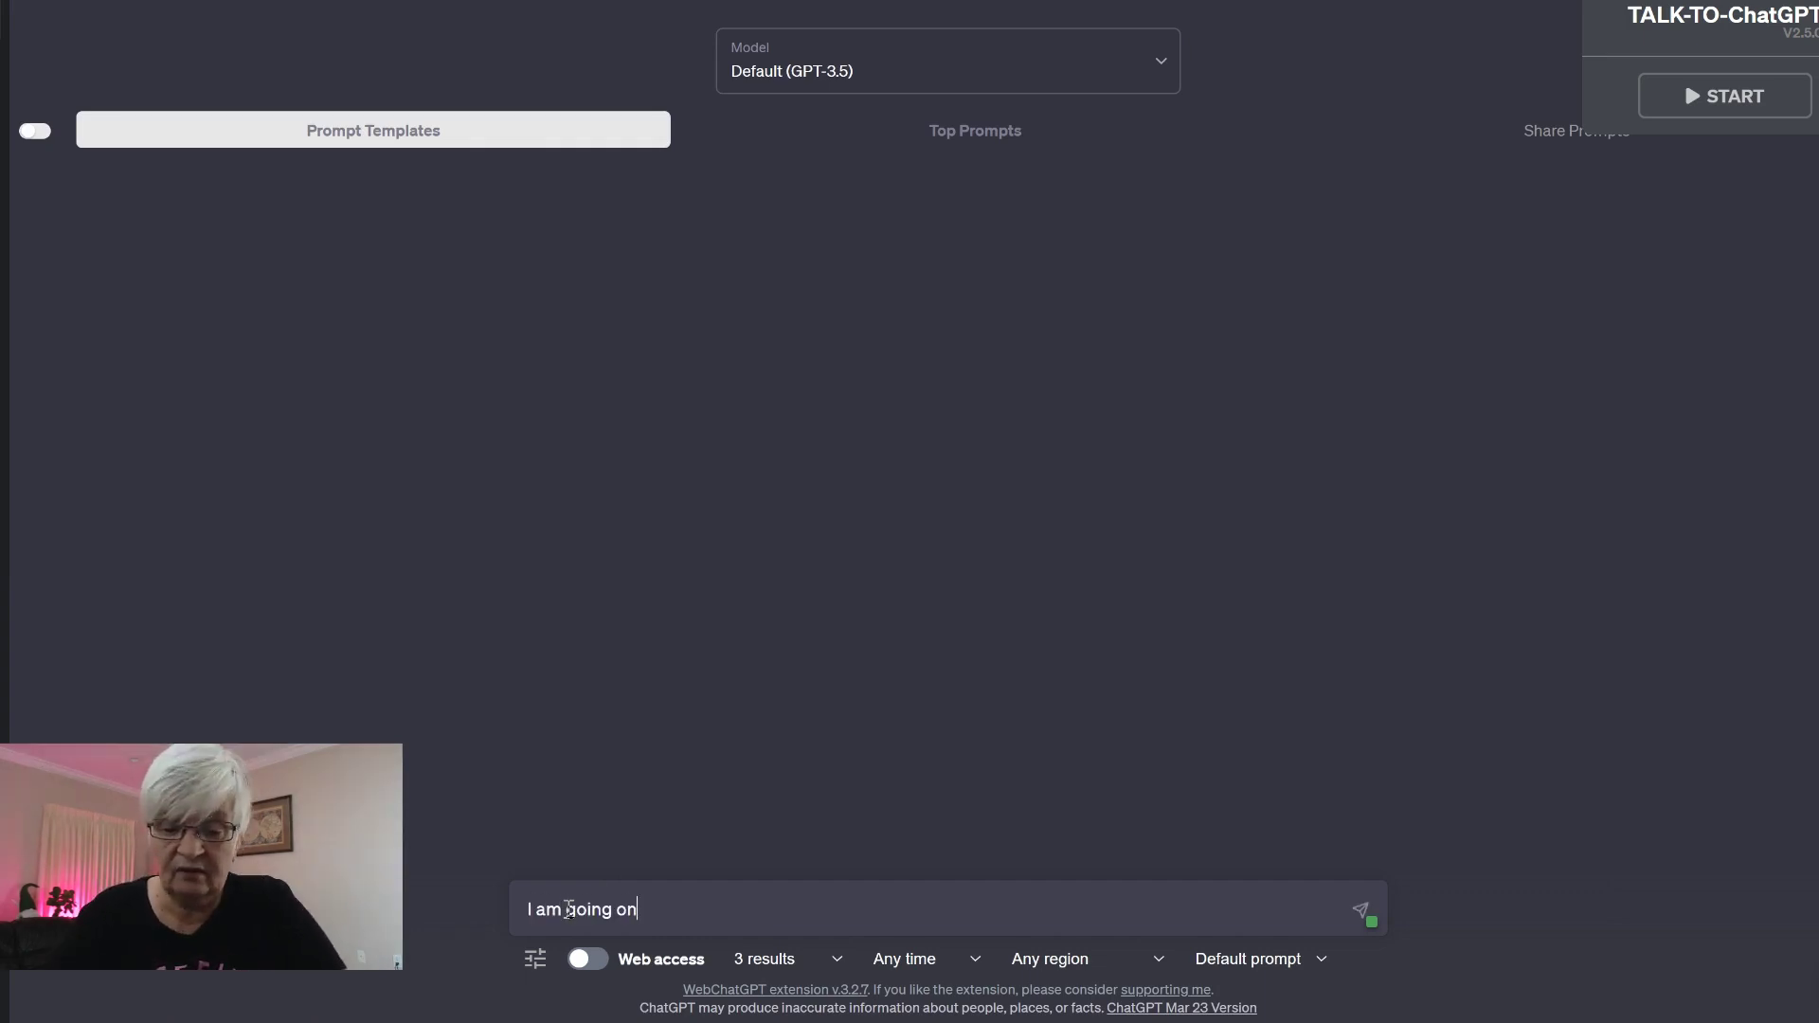
text(Vacation )
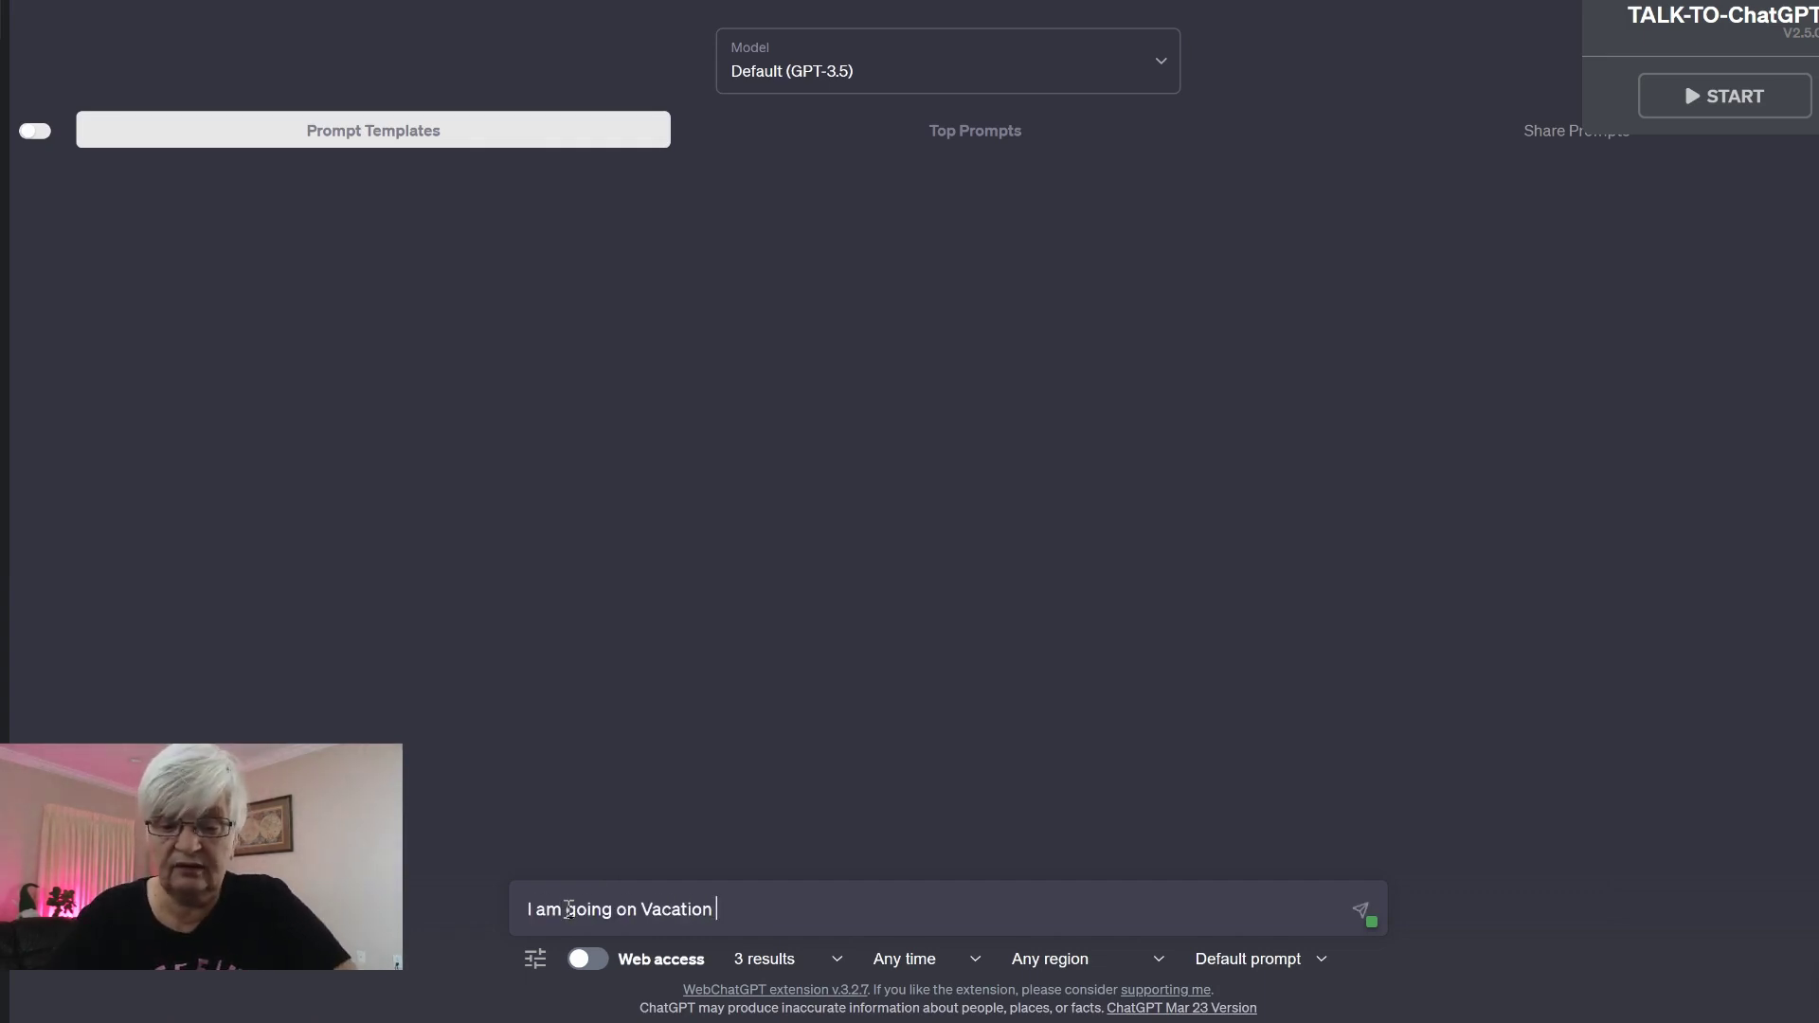
text(to Philadelph)
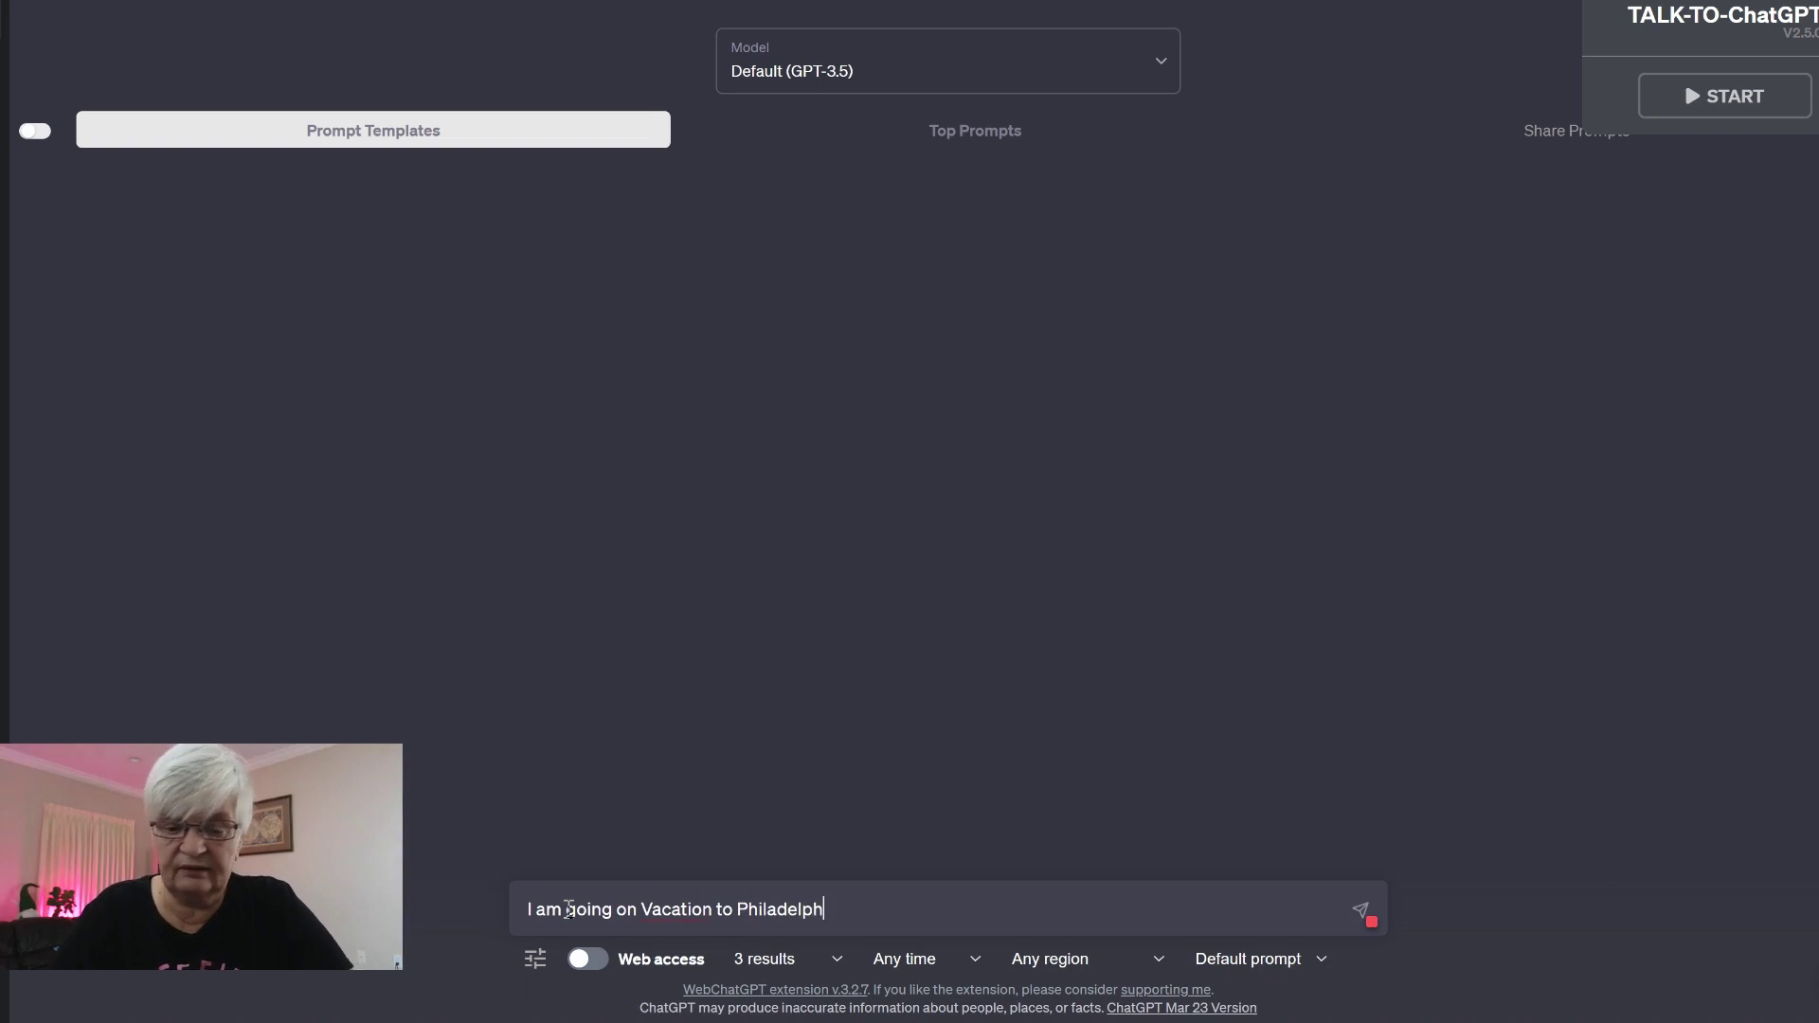
text(ia in august sugge)
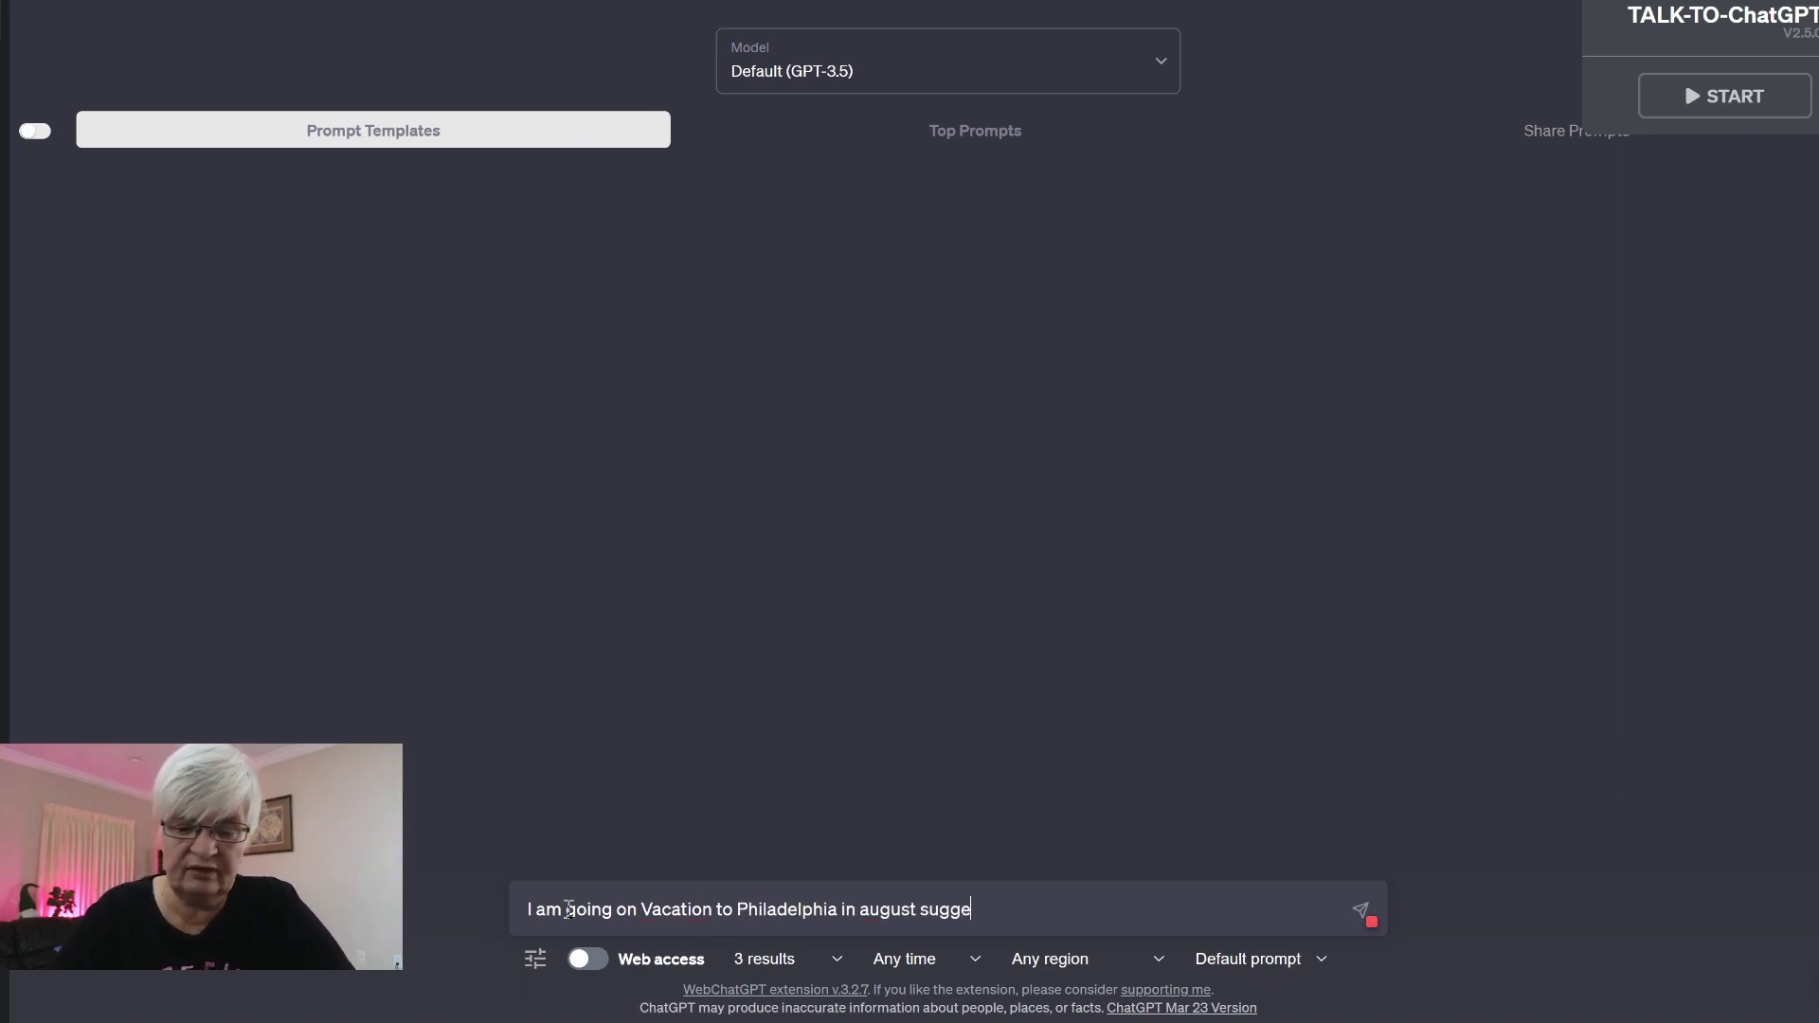
text(st some fami)
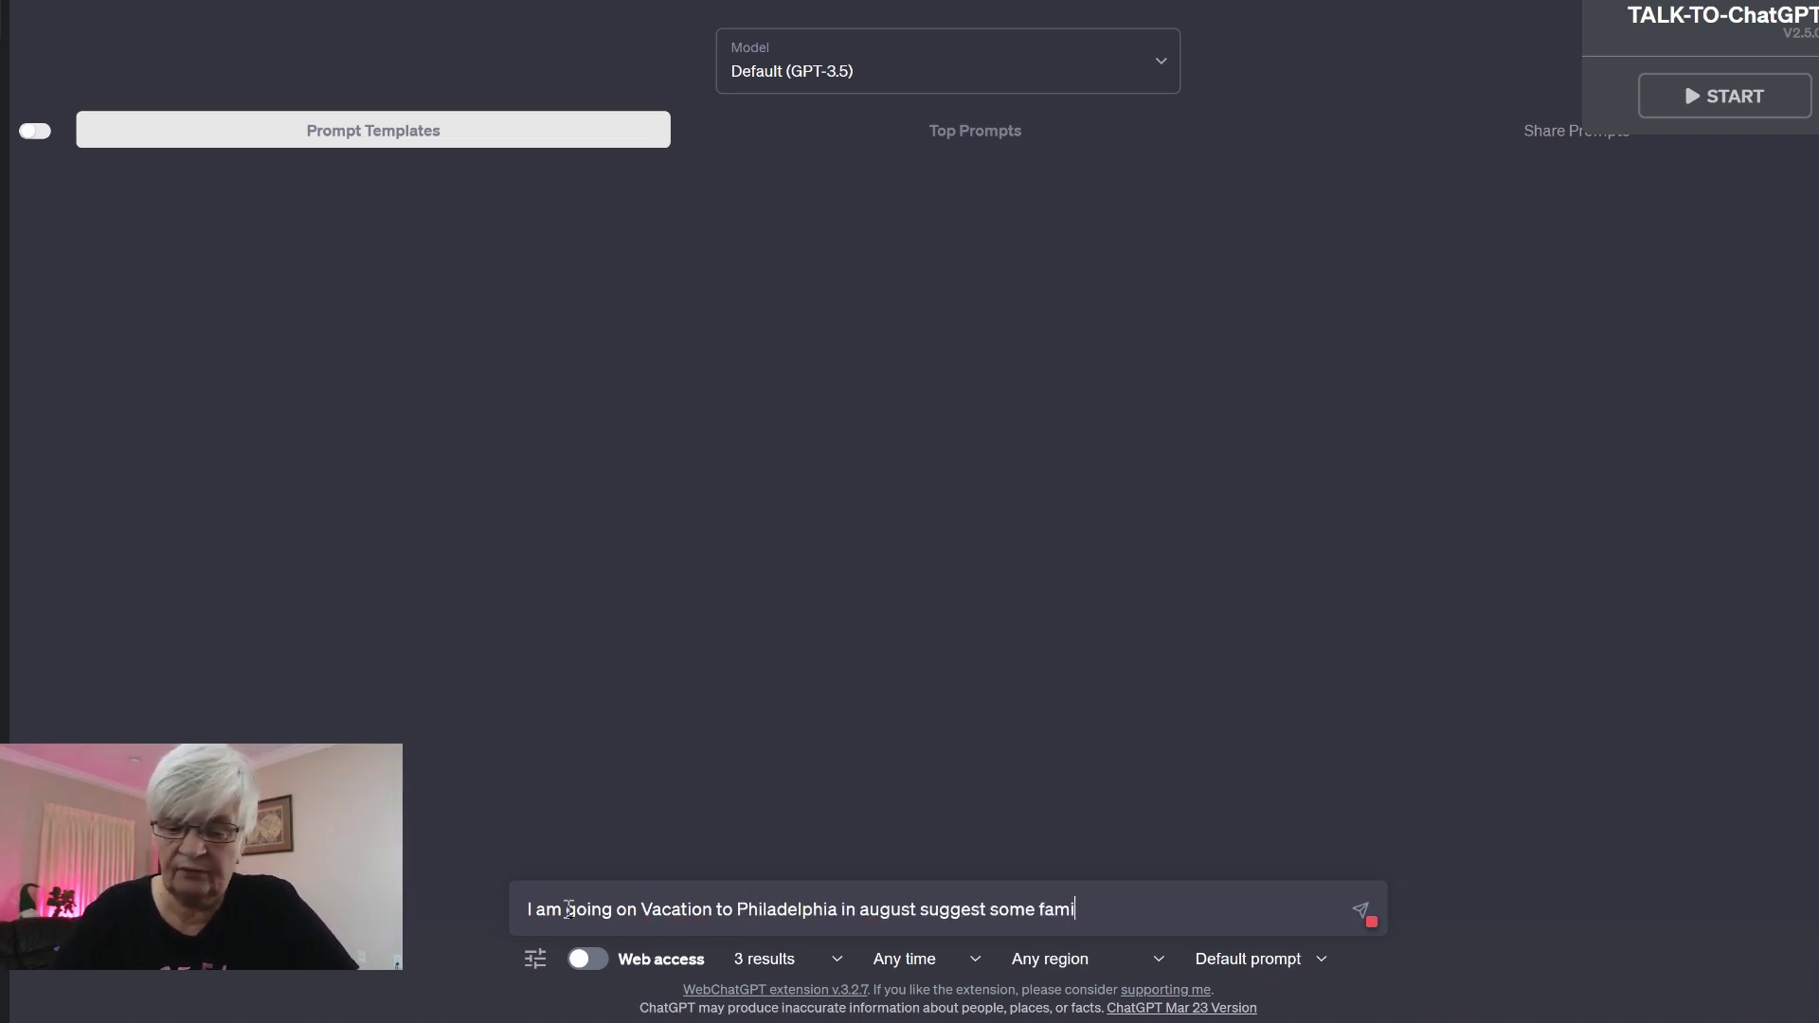
text(ly friendly activi)
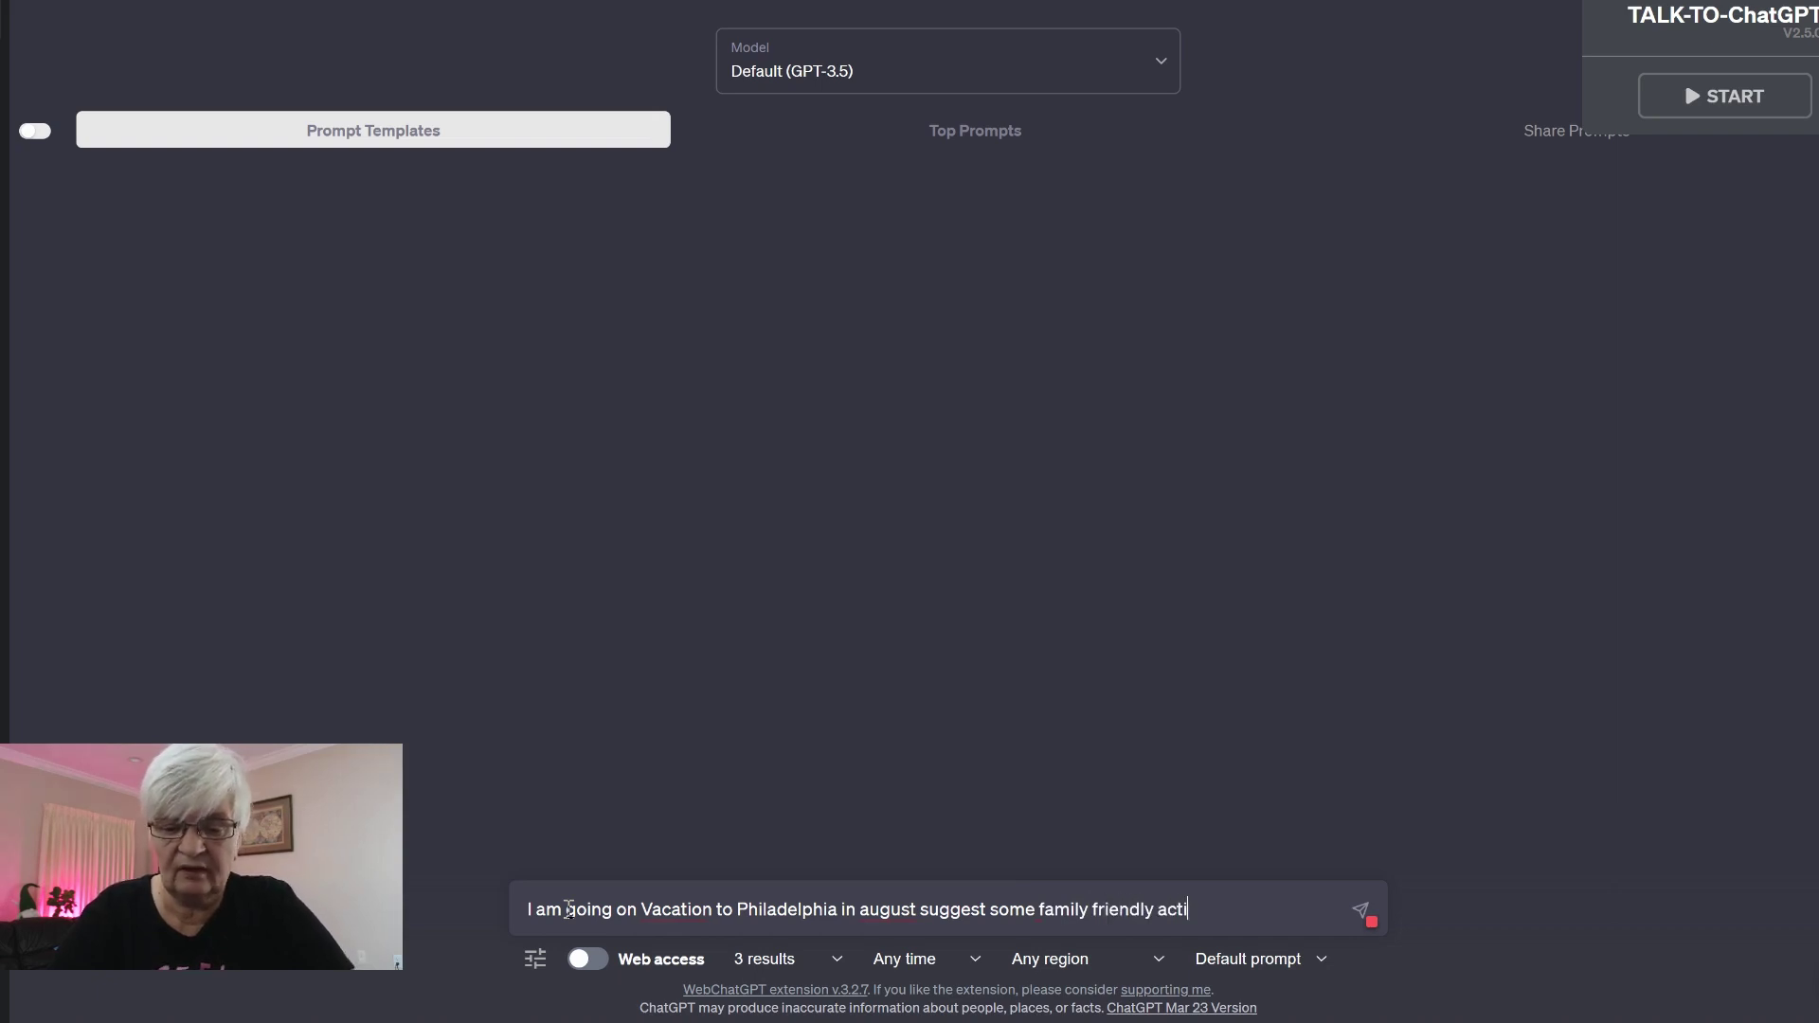
text(ties)
key(Return)
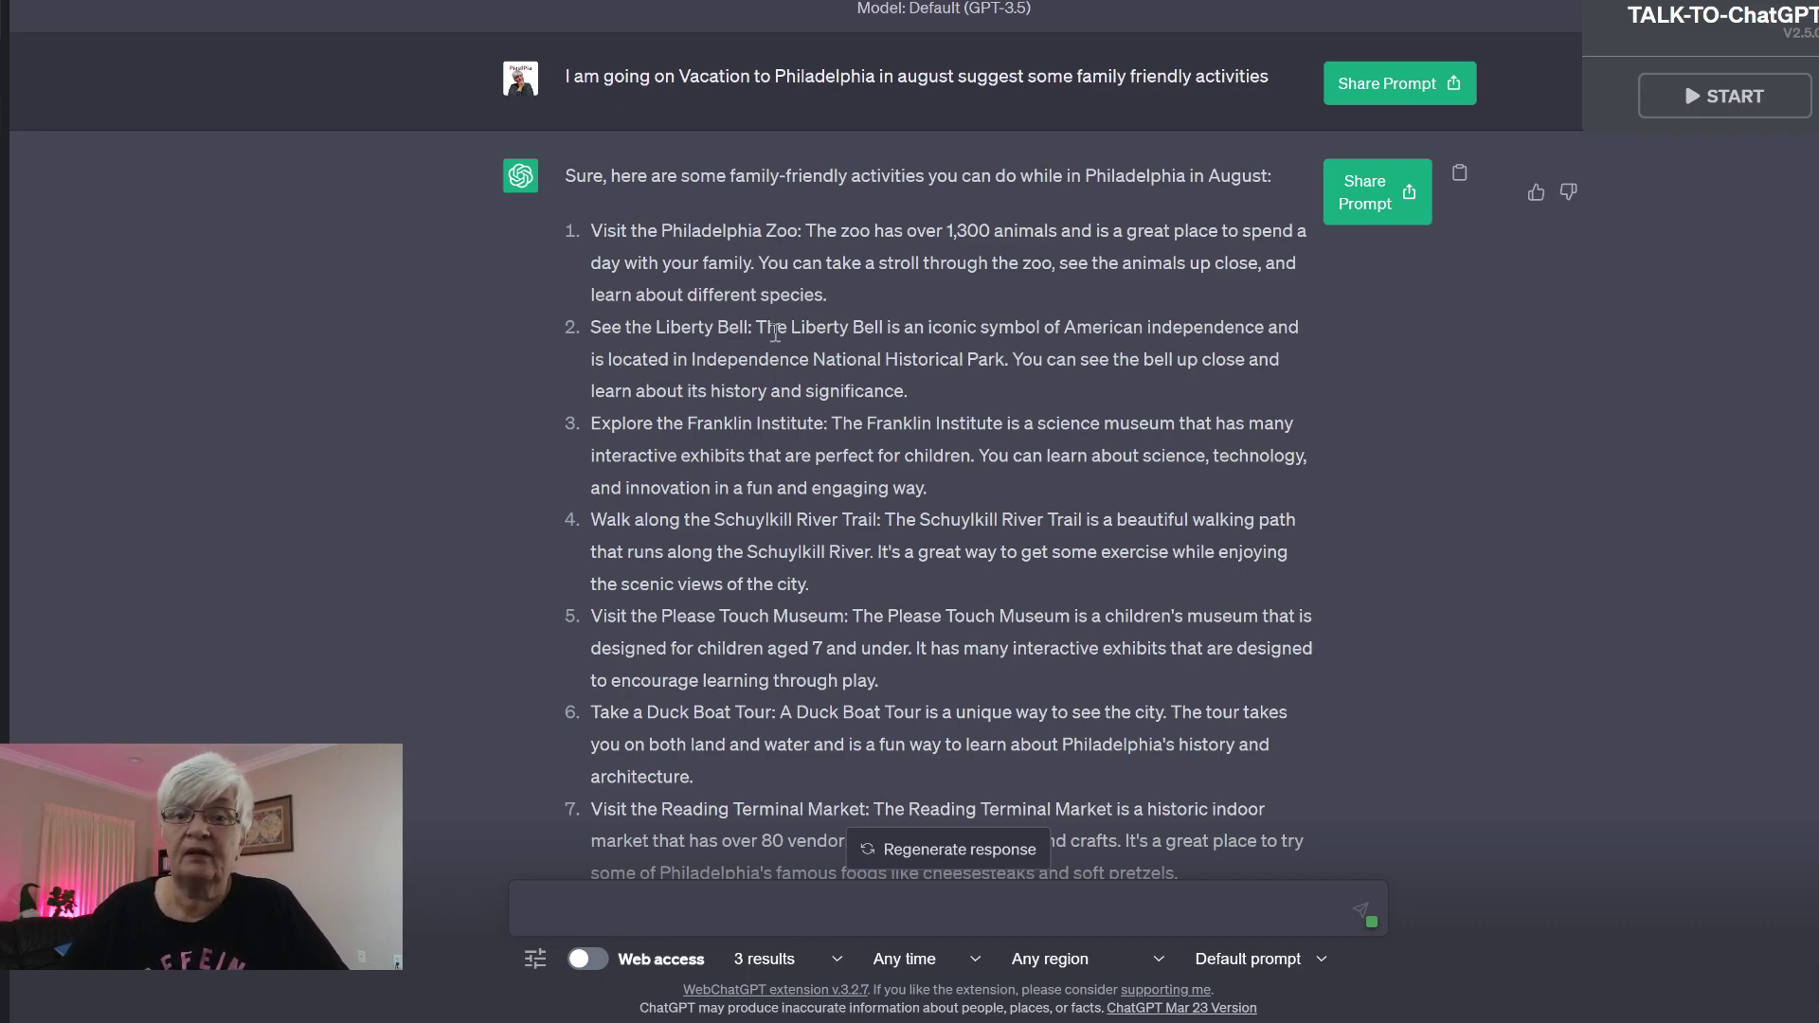
scroll(711, 333, down, 2)
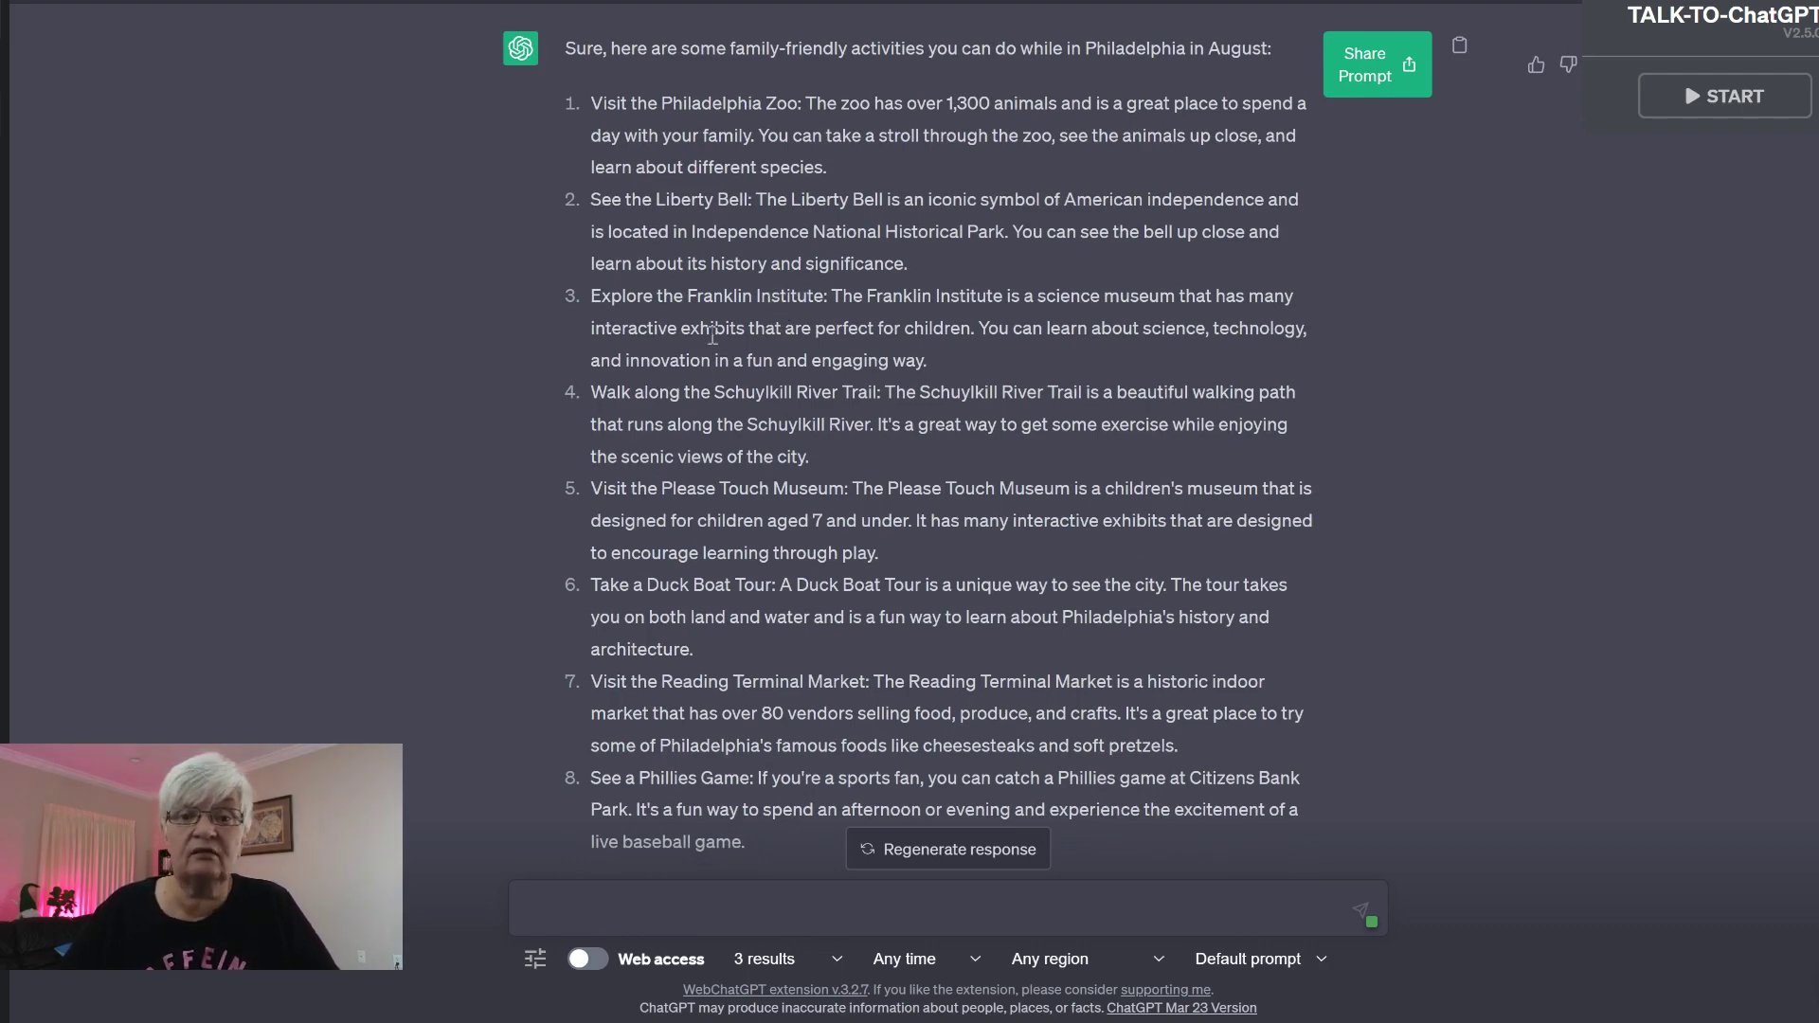
scroll(656, 901, down, 4)
click(655, 900)
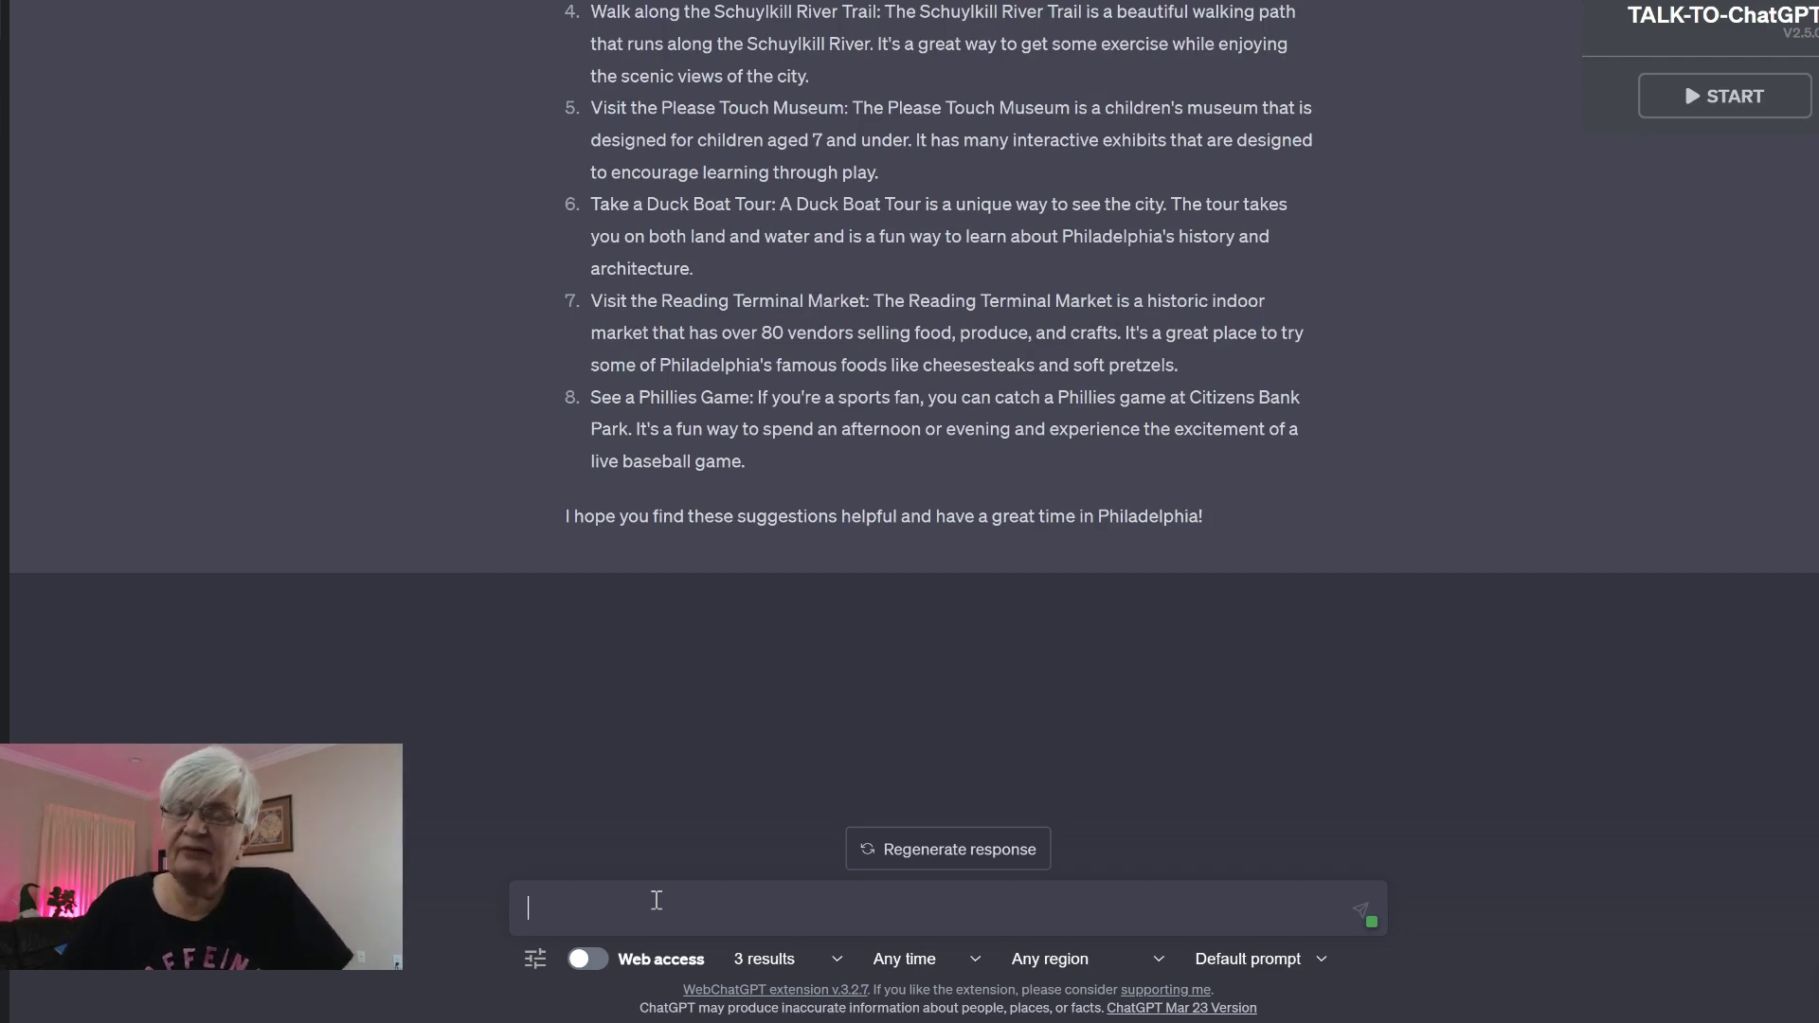
Ask what to do on an August vacation to the Swedish island Gräsö and read the suggestions
text(I am g)
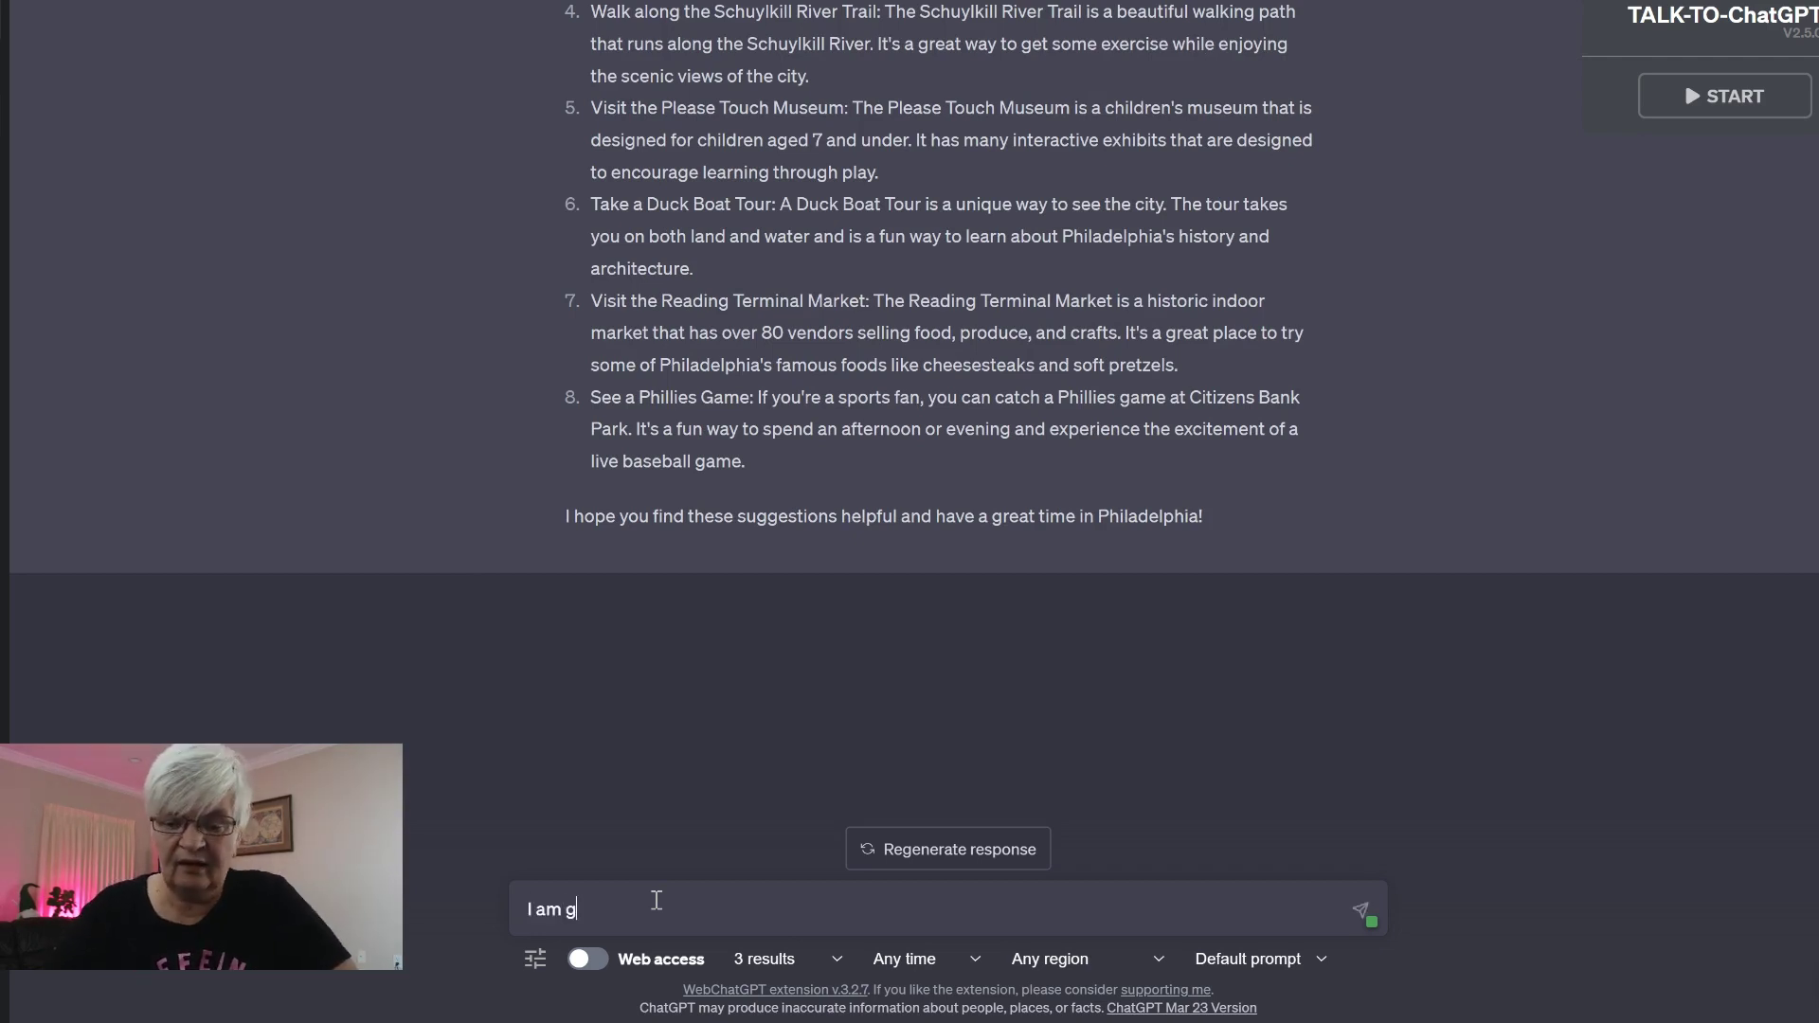
text(oing to vacation in aug)
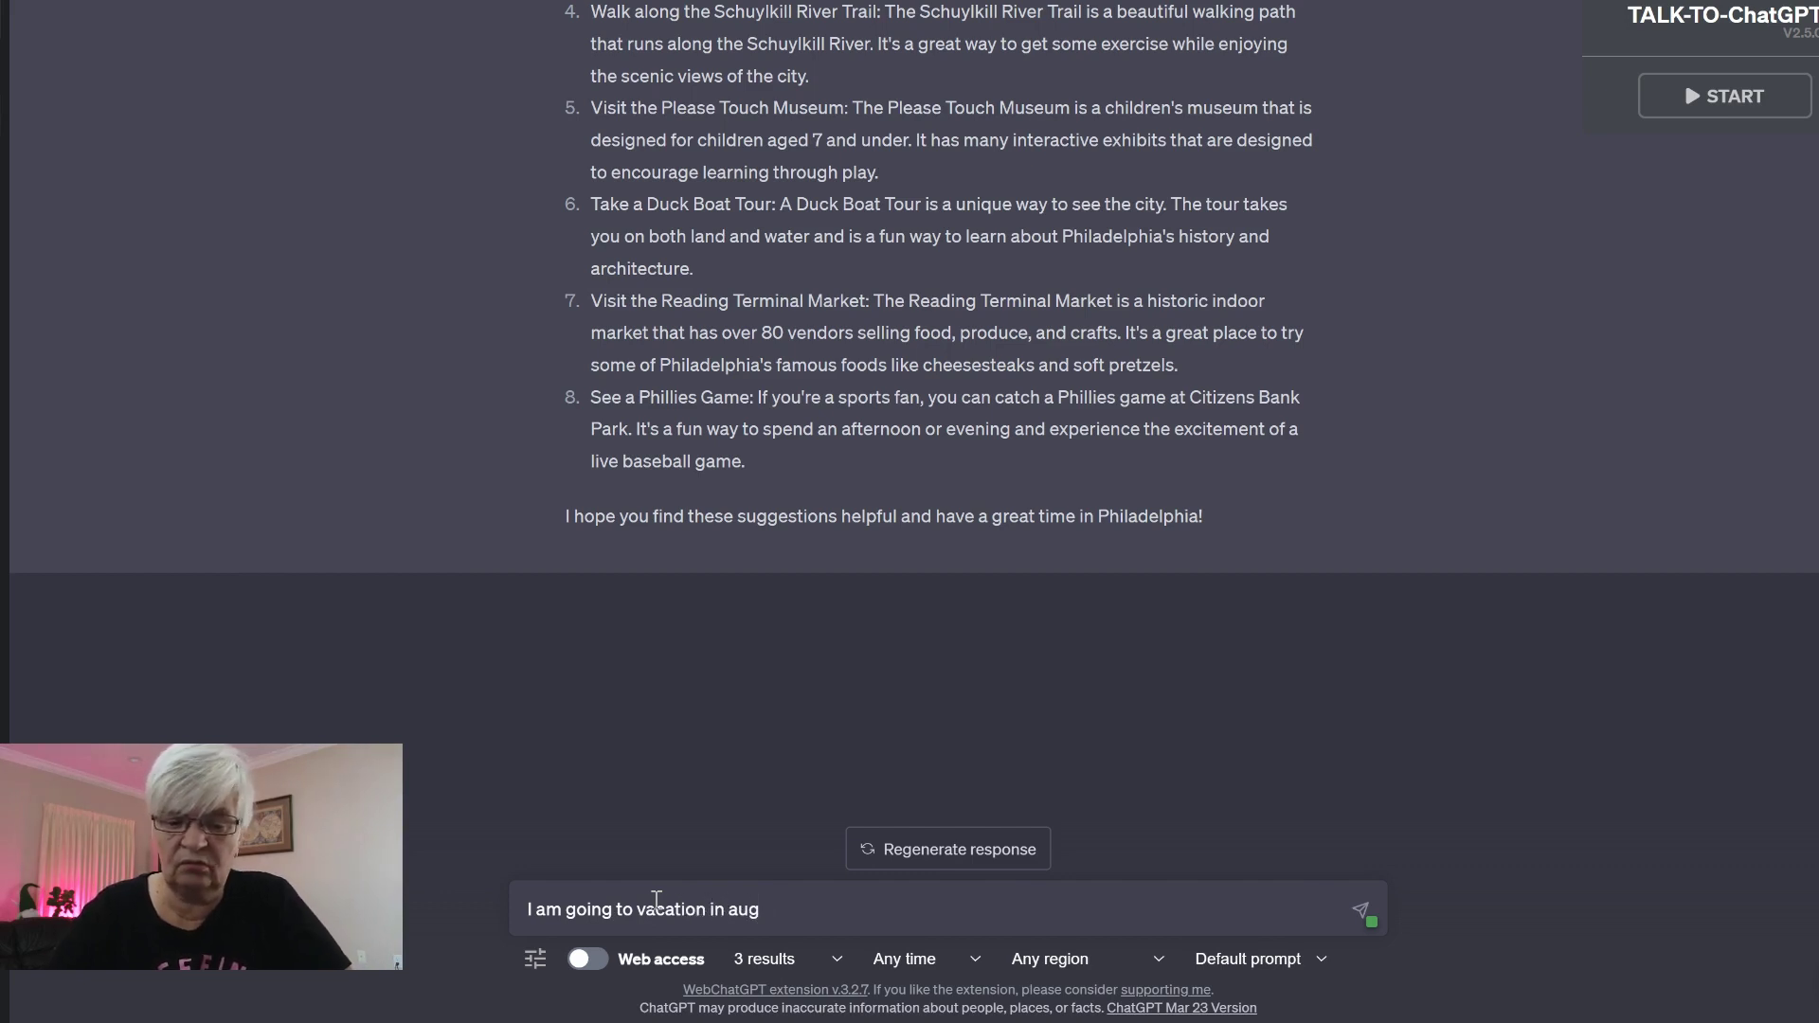
text(ust to a small i)
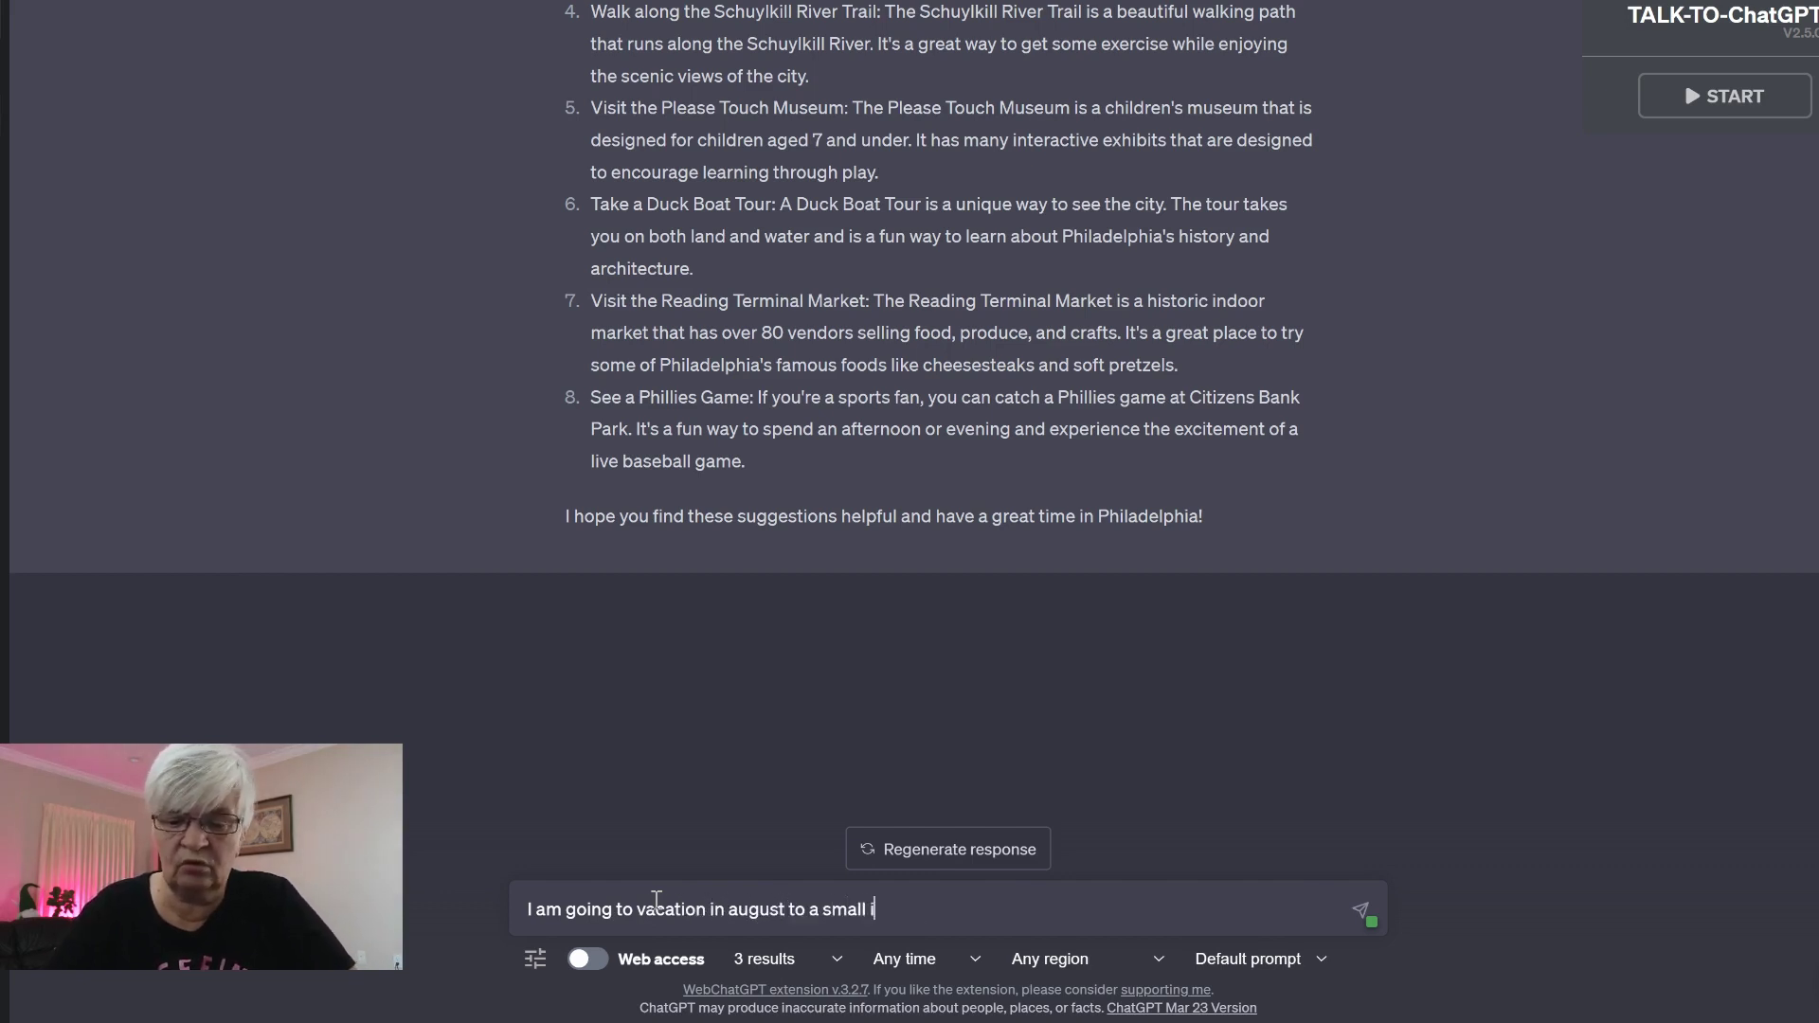
text(sland in Sweden )
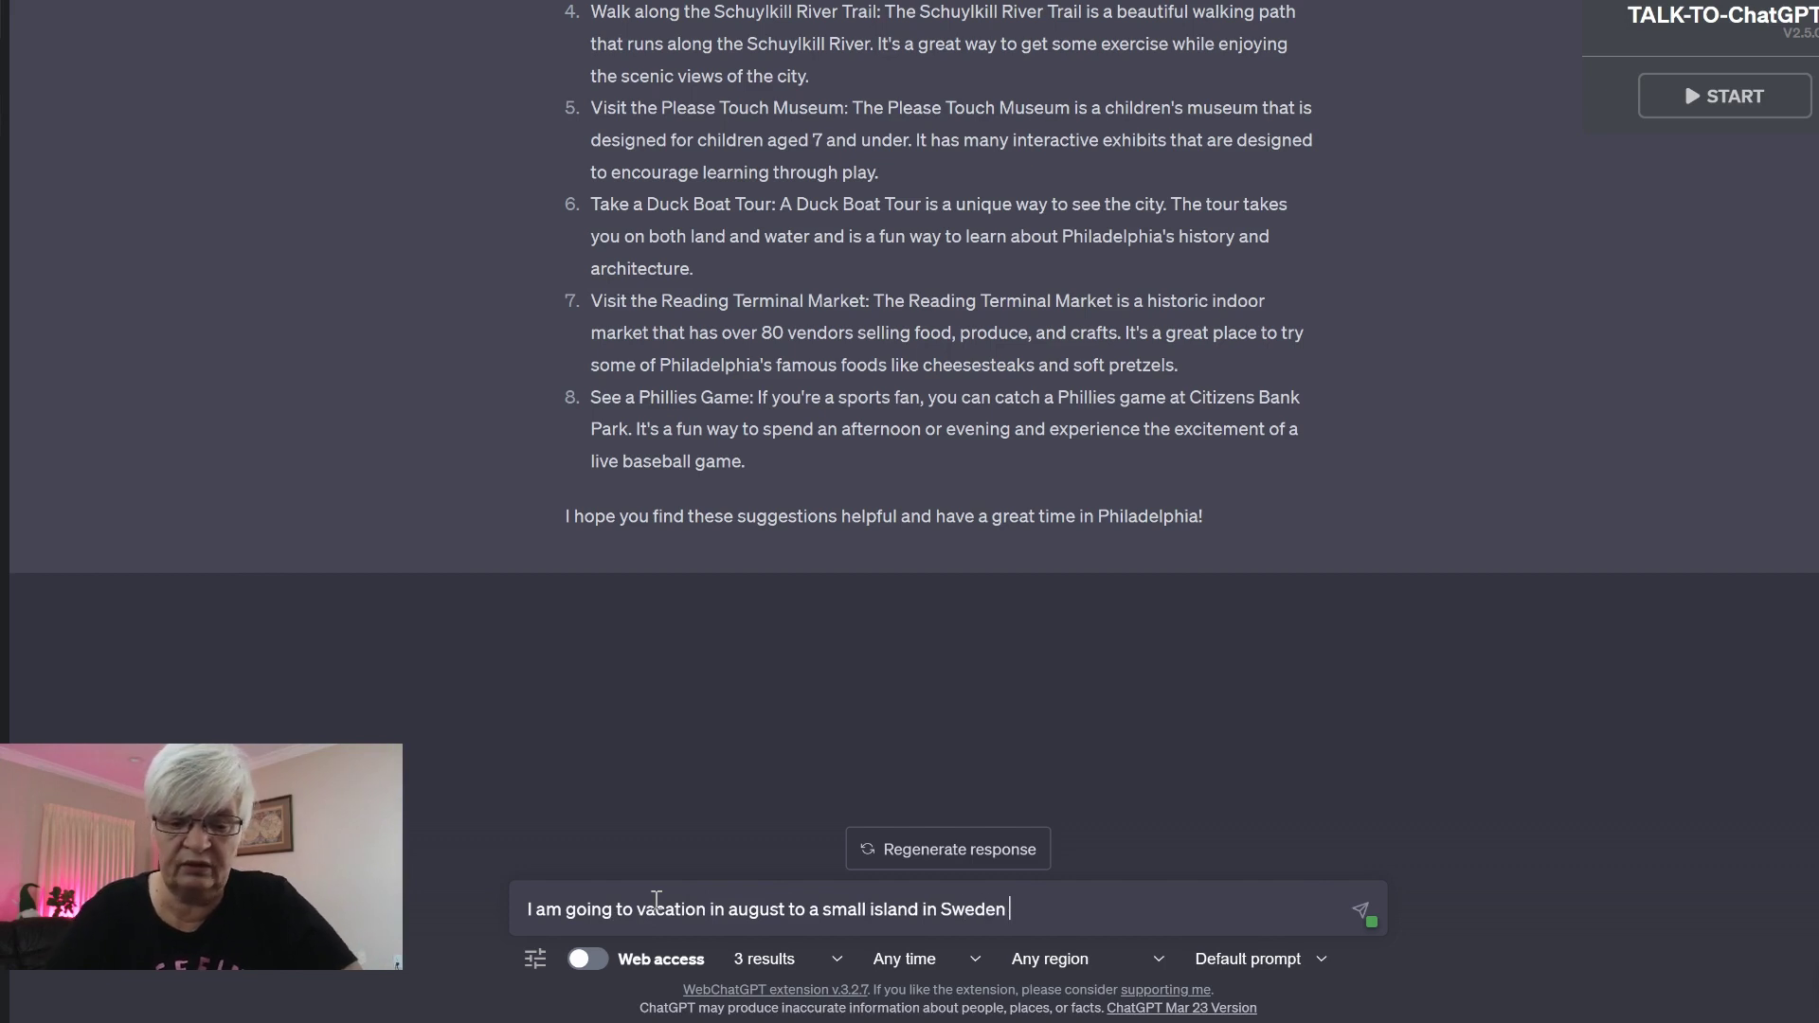
text(called Gräsö)
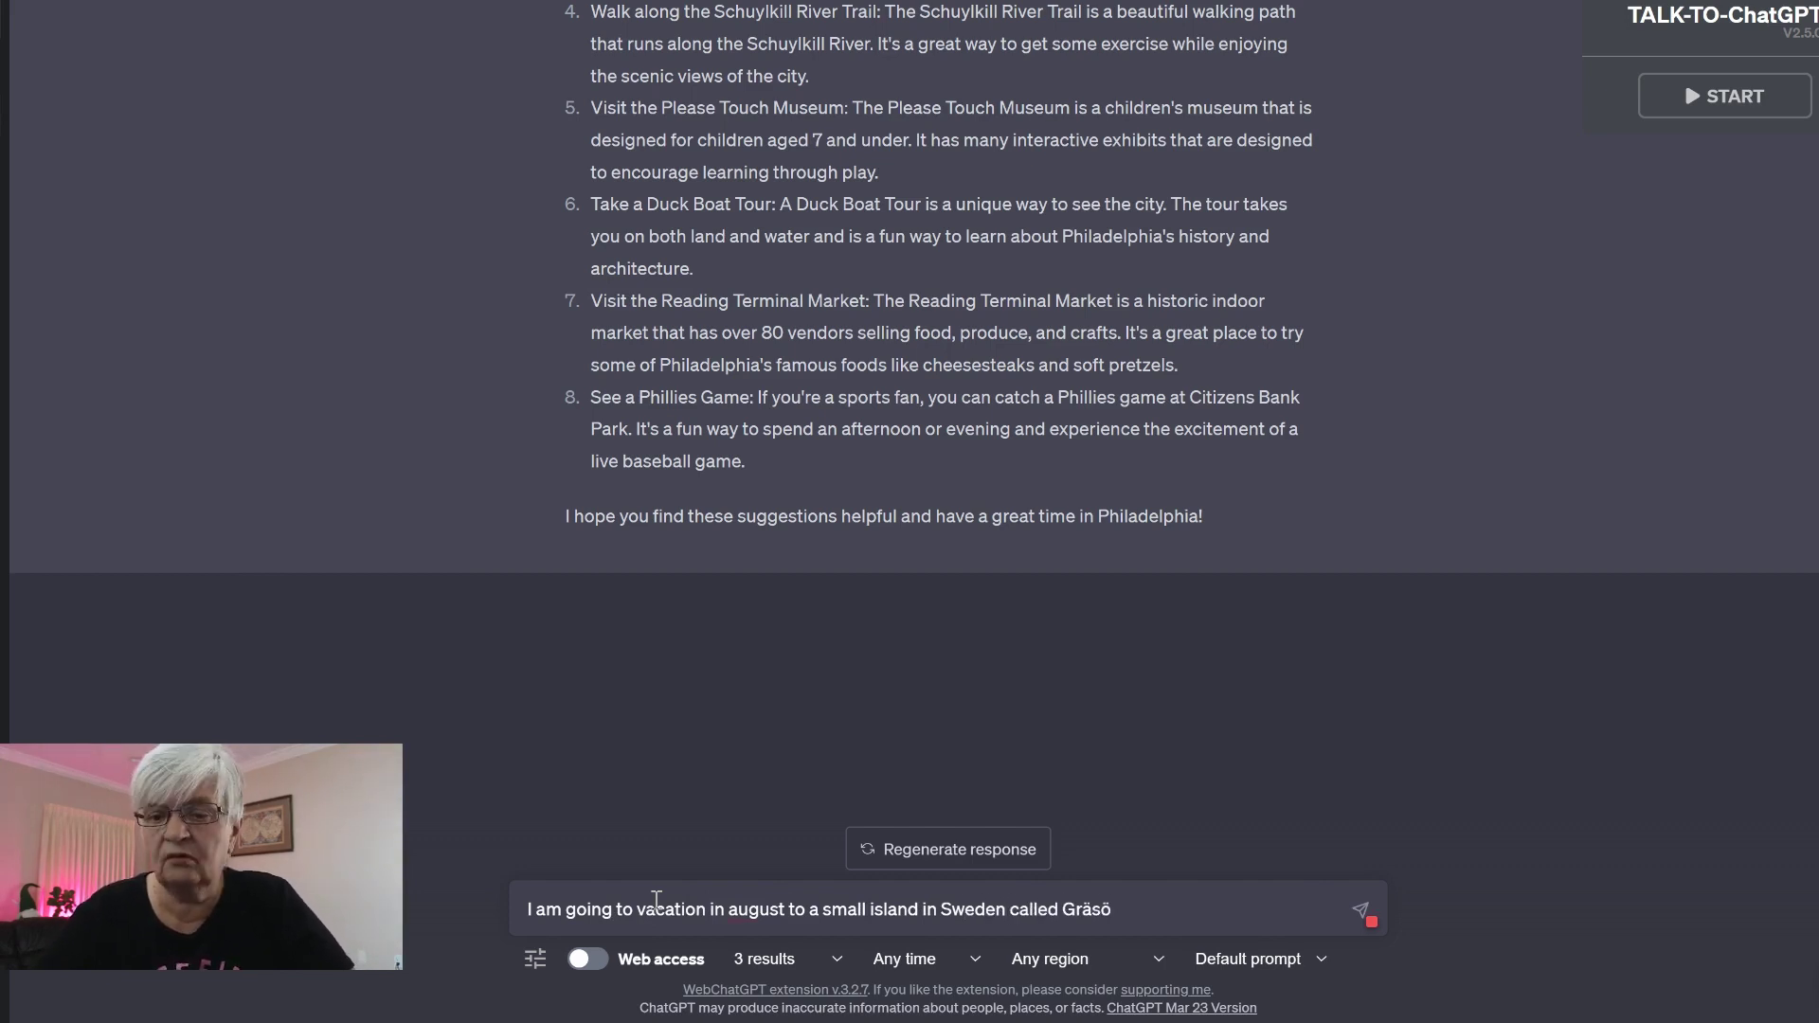
text(, what do you )
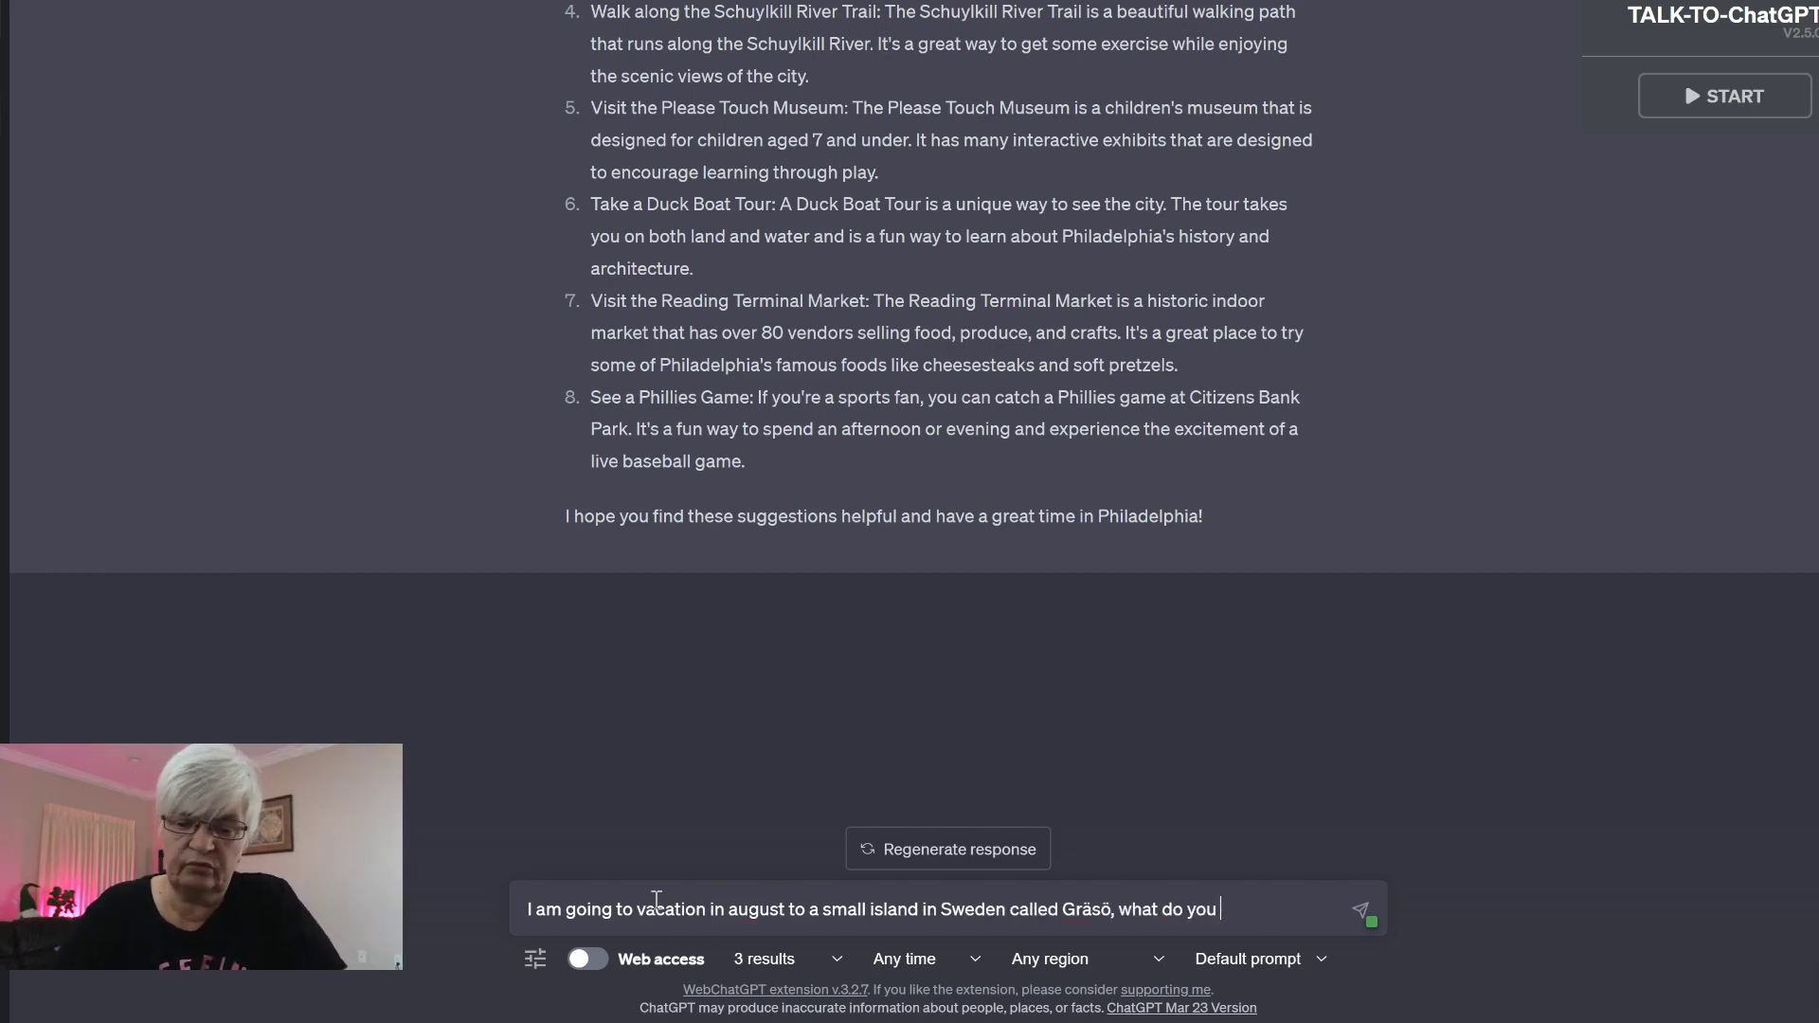
text(suggest I do there)
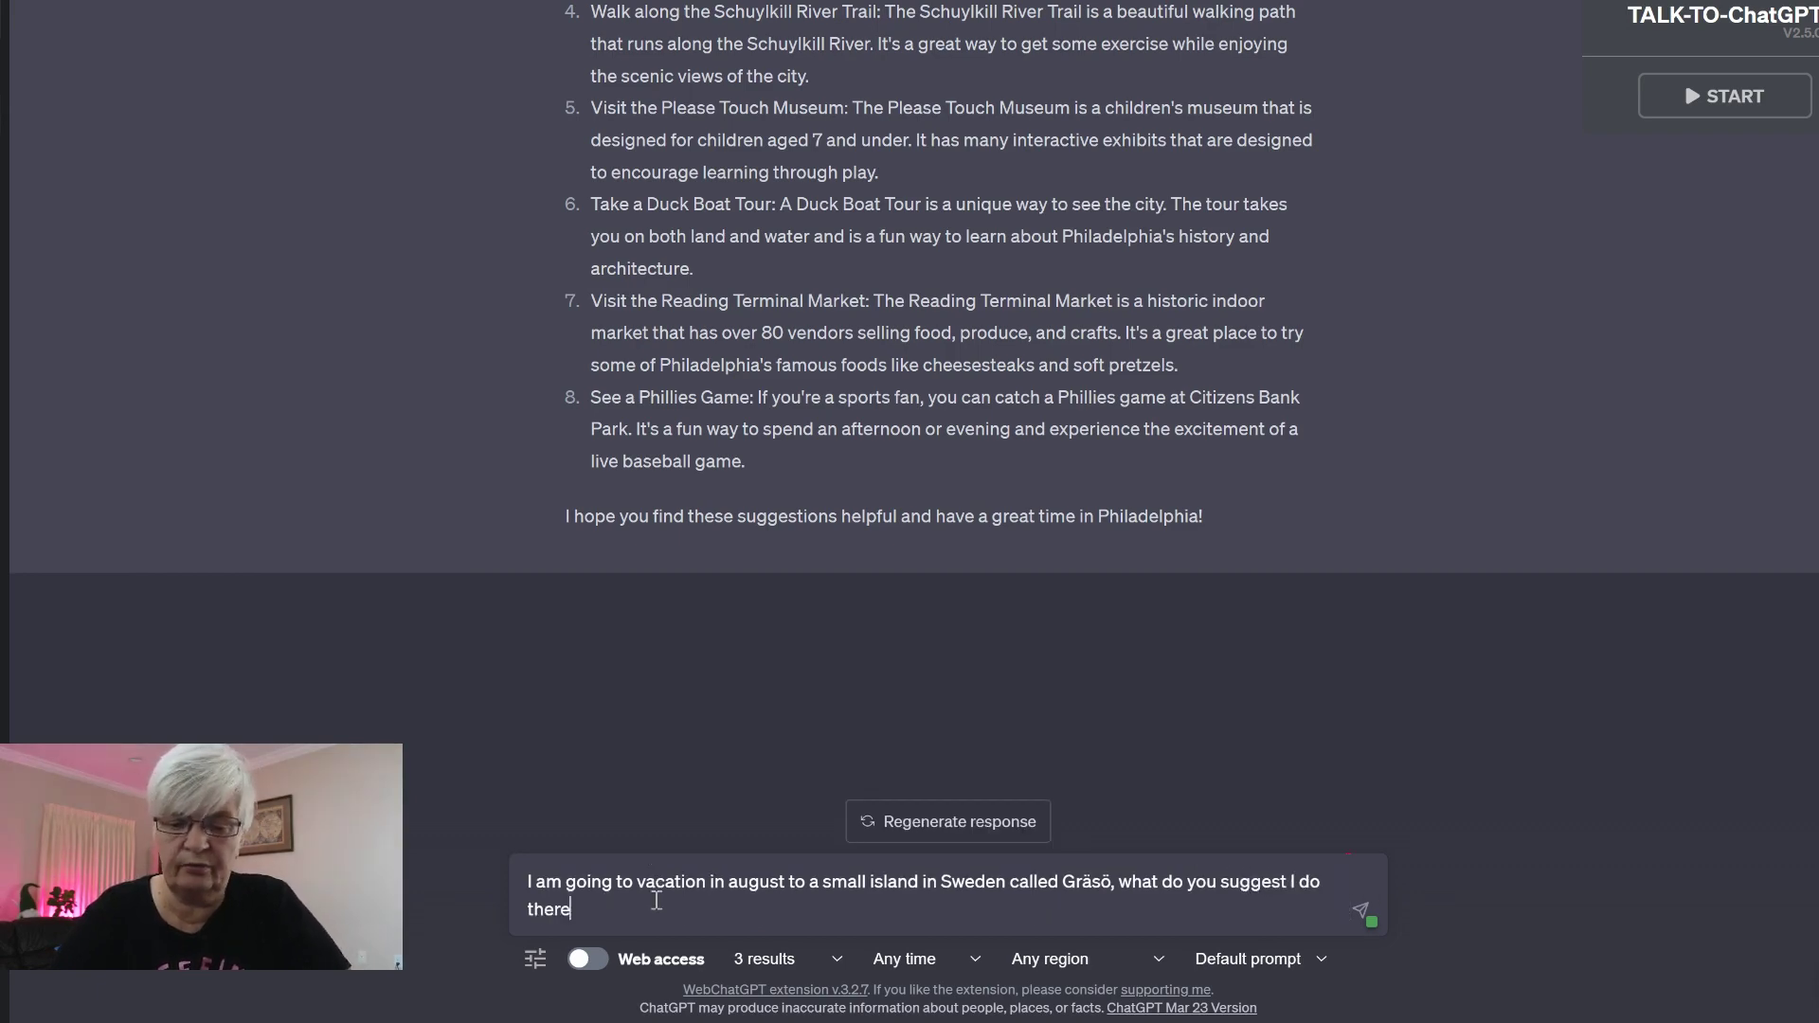
key(Return)
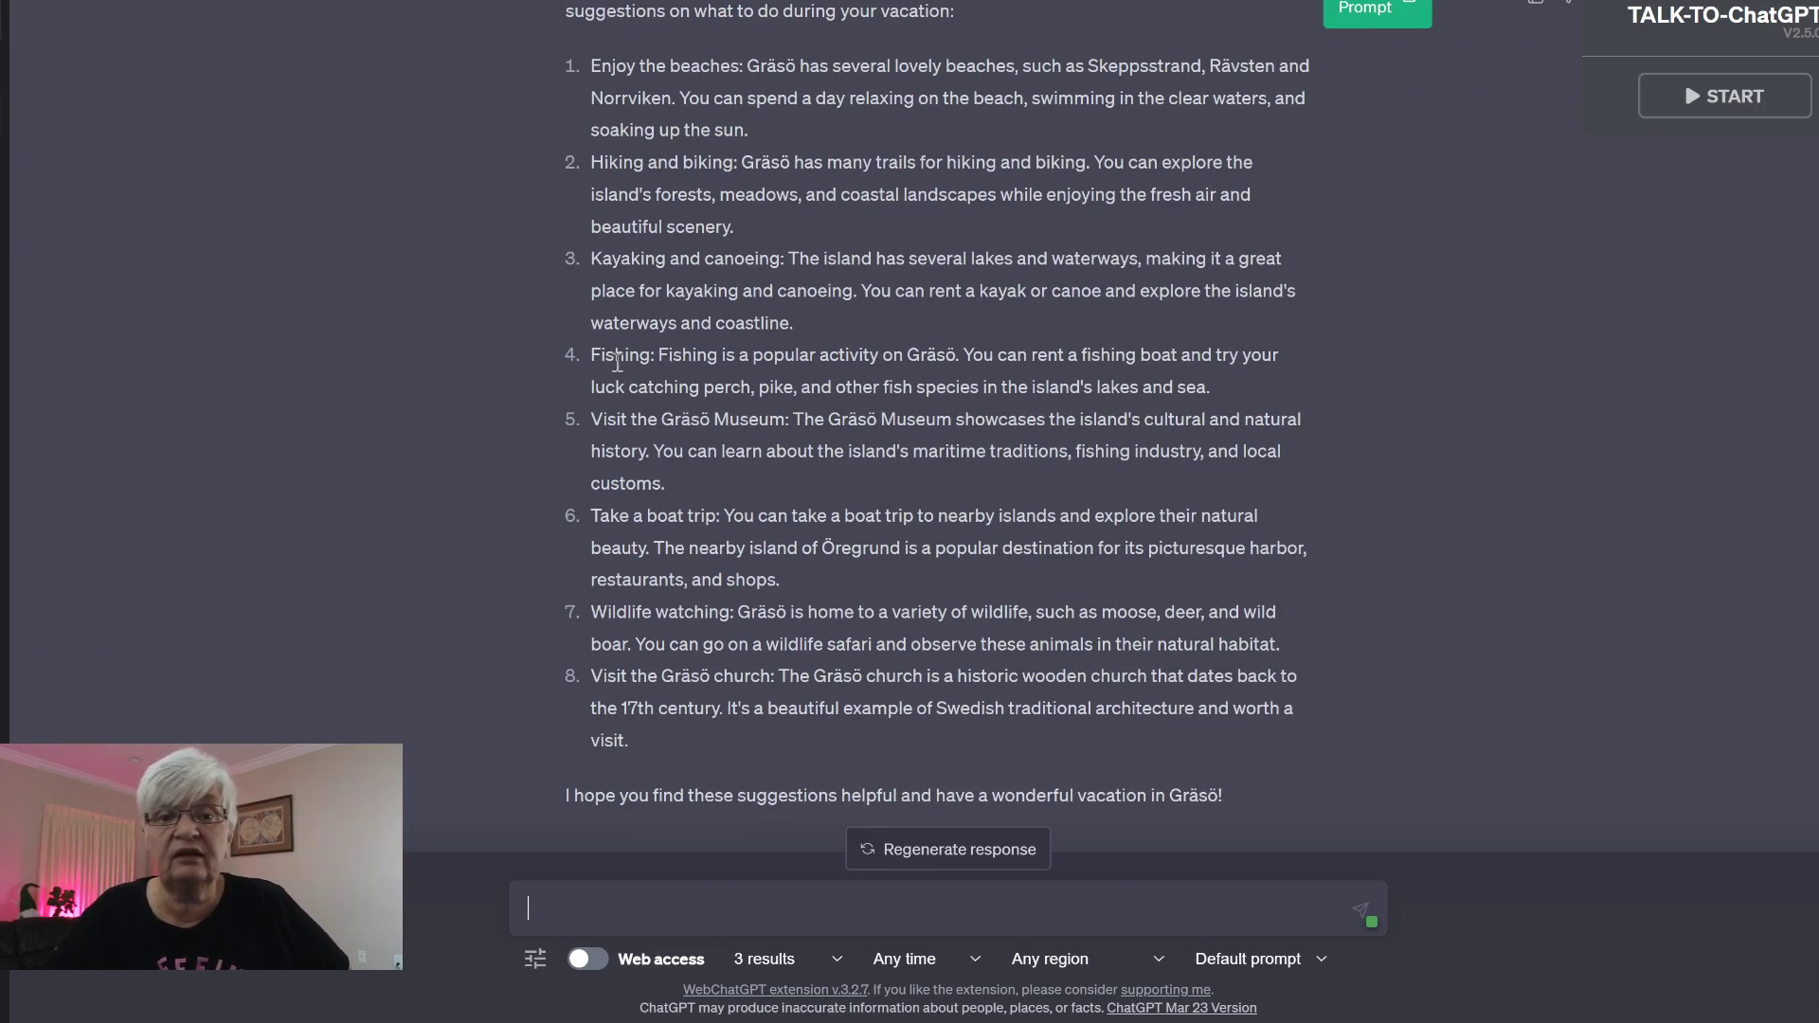
scroll(1196, 464, down, 3)
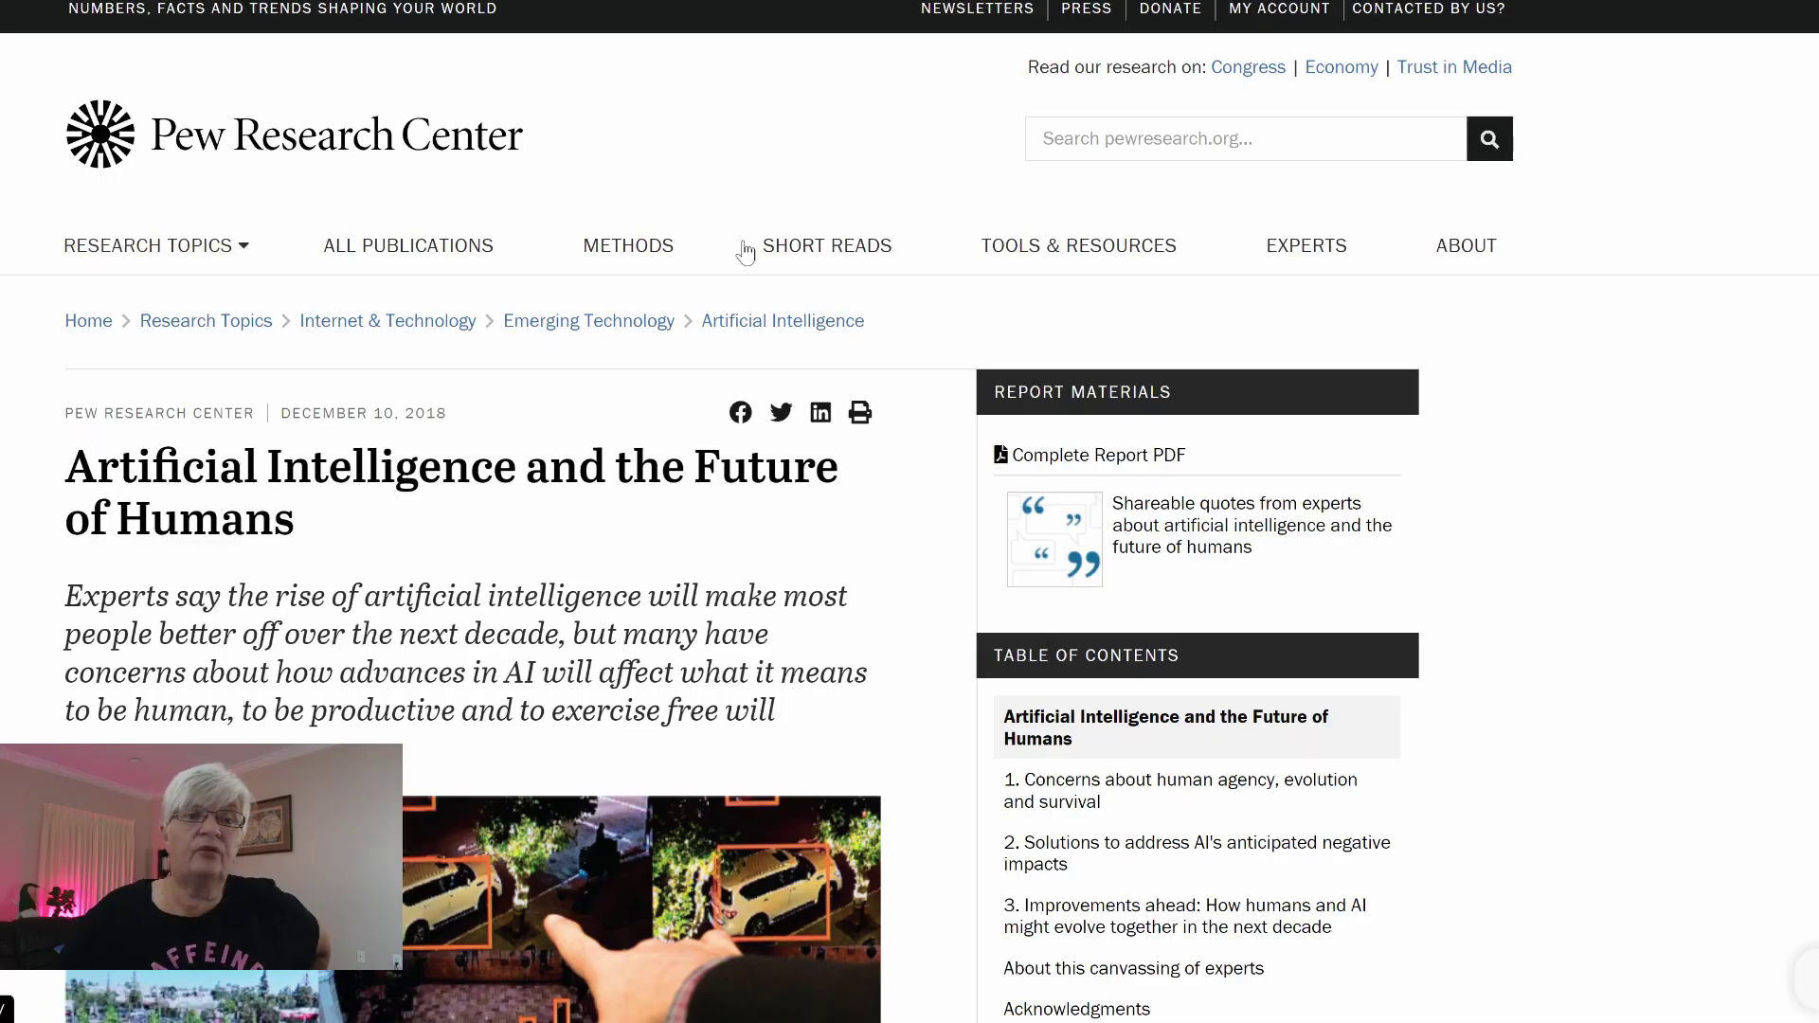
Scroll through the Pew Research article 'Artificial Intelligence and the Future of Humans'
scroll(744, 242, down, 10)
scroll(744, 241, down, 20)
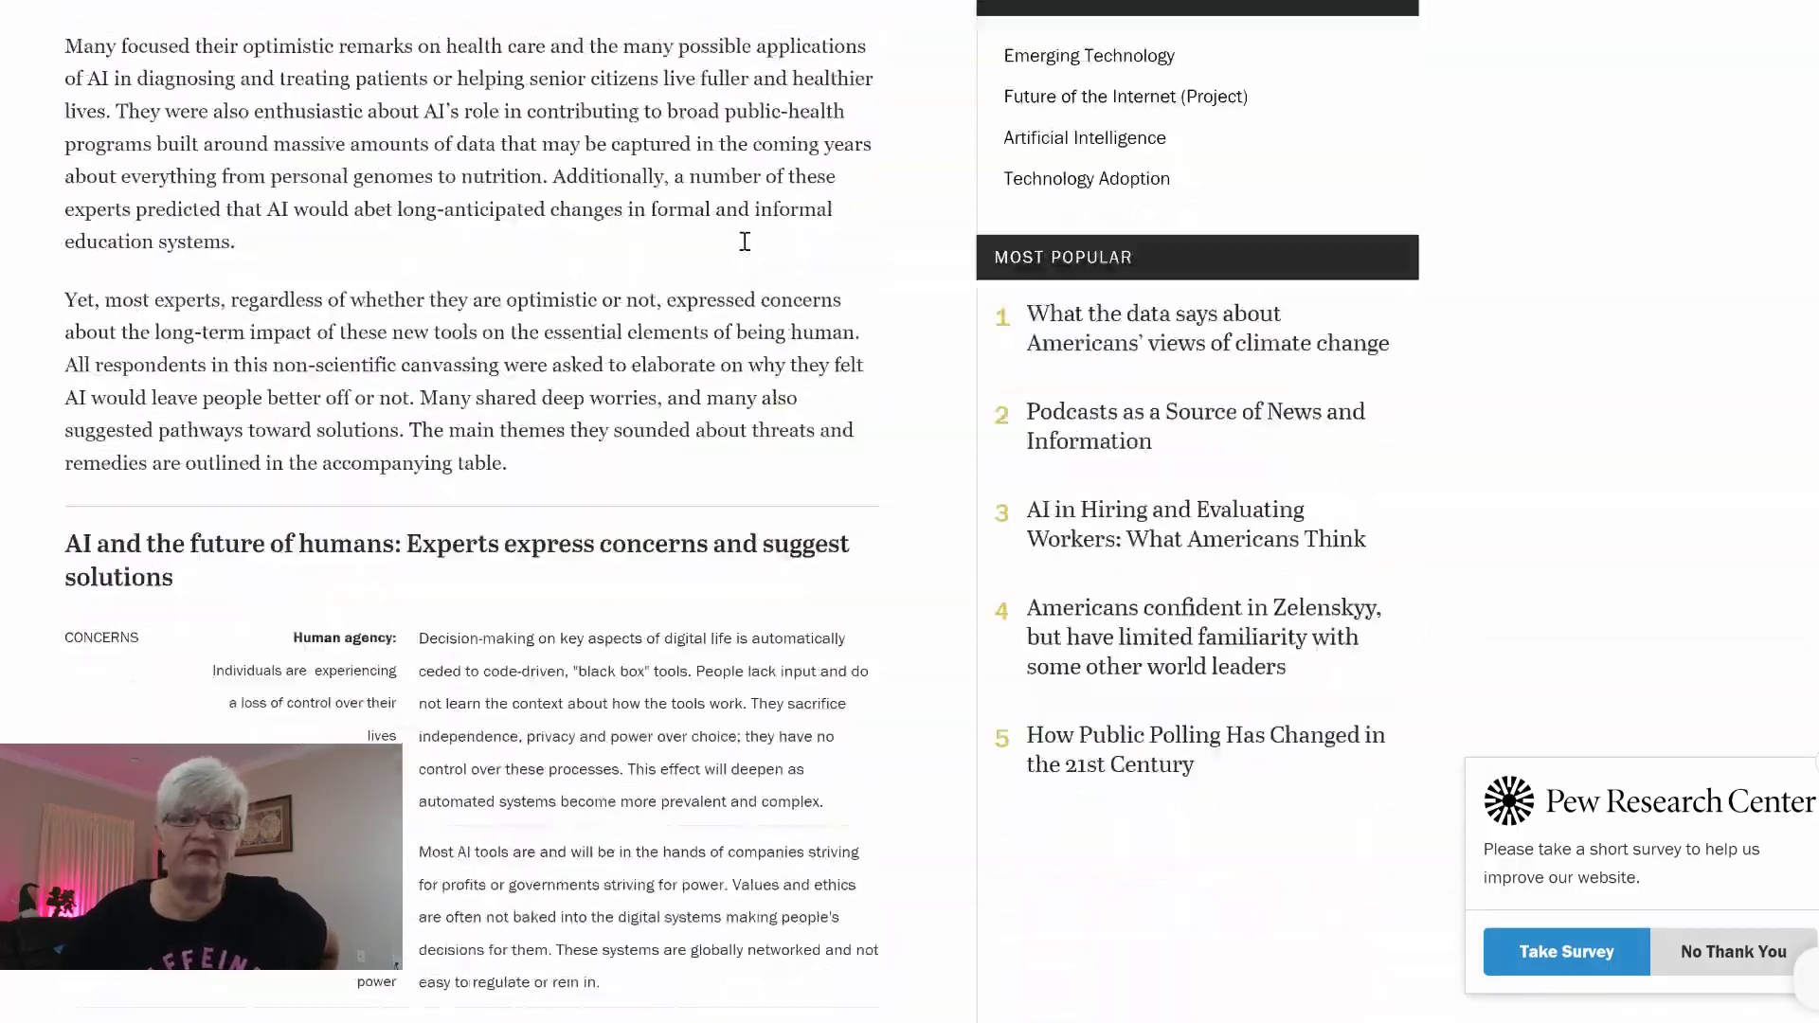
scroll(745, 248, down, 15)
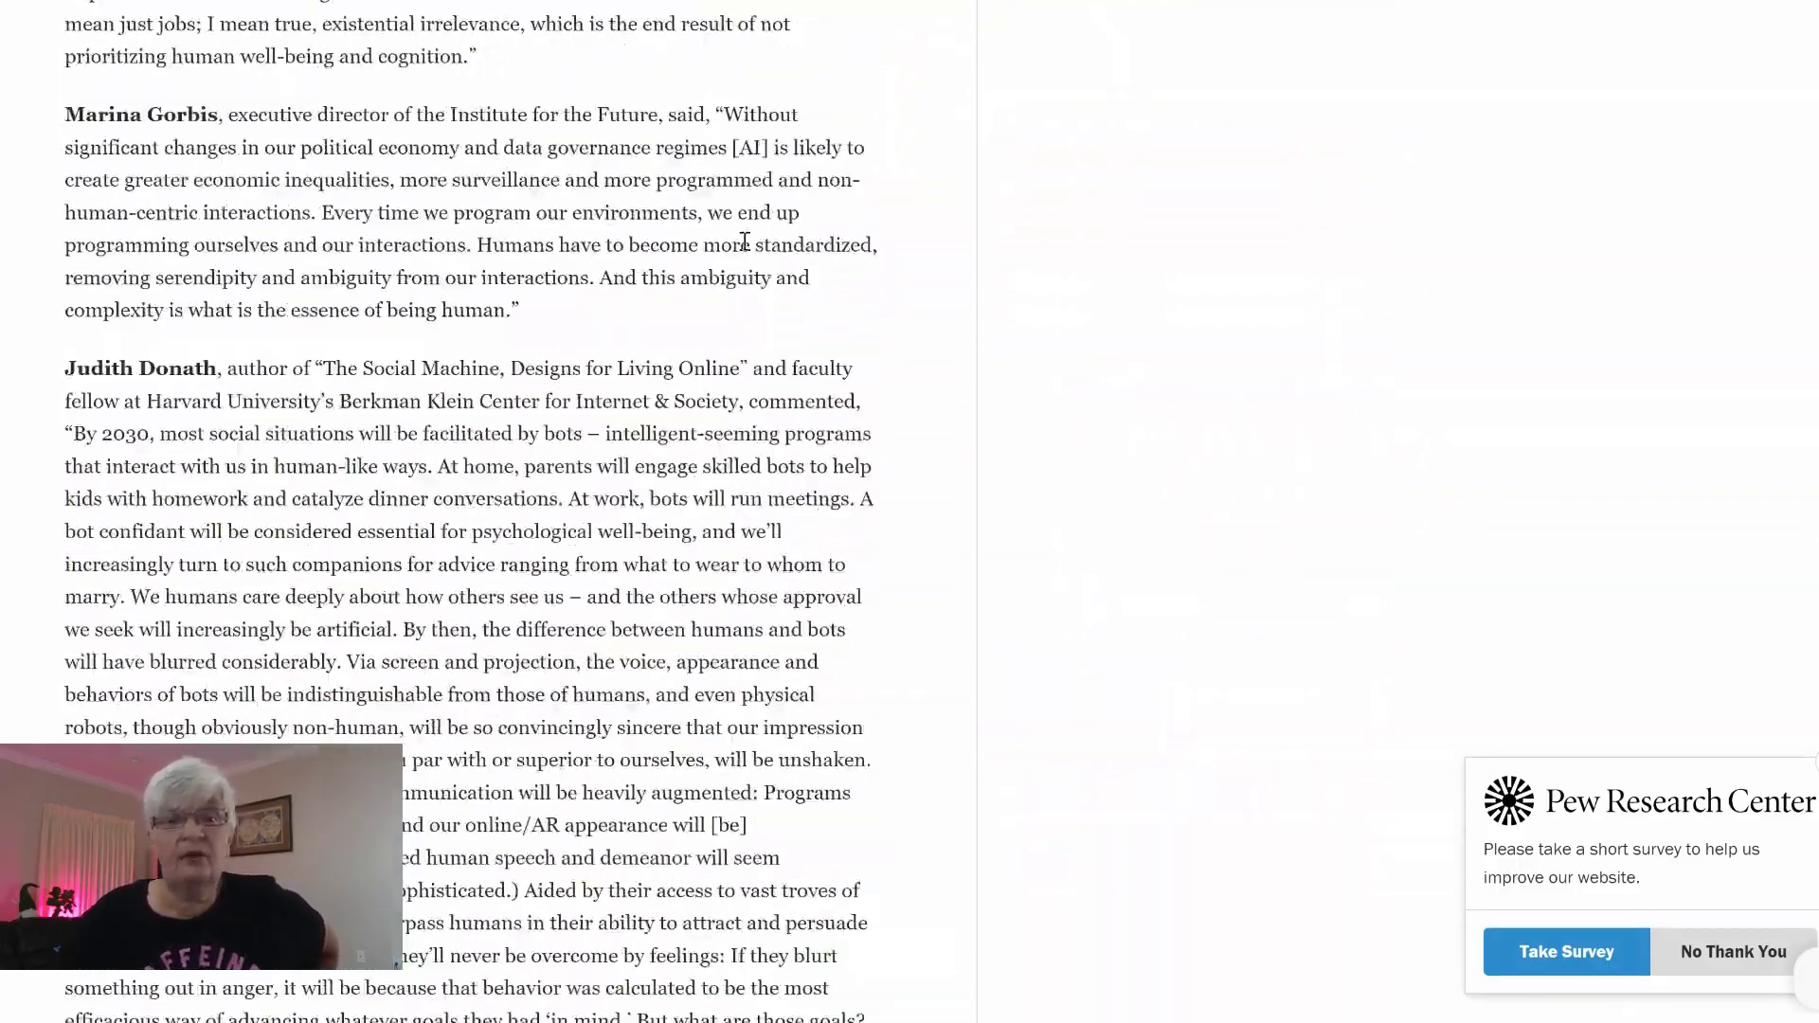
scroll(744, 249, up, 20)
scroll(745, 248, up, 20)
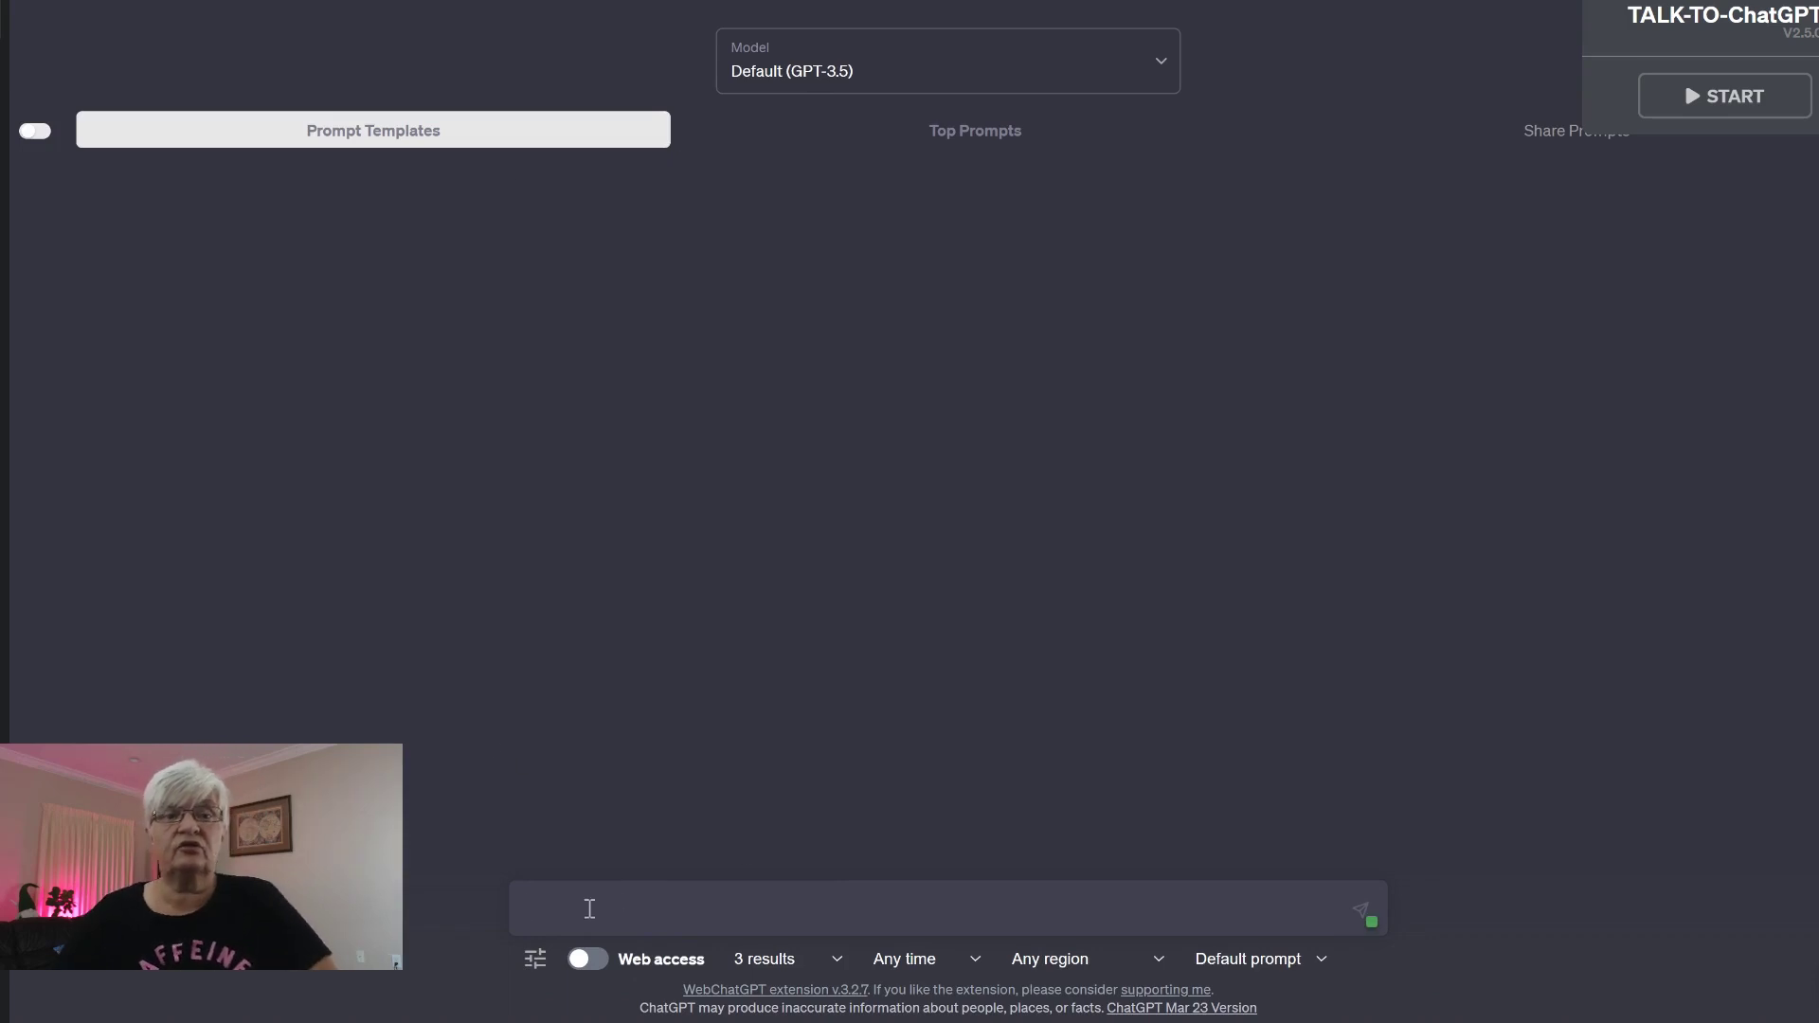
Ask ChatGPT to summarize the Pew Research article, pasting its link
text(Can y)
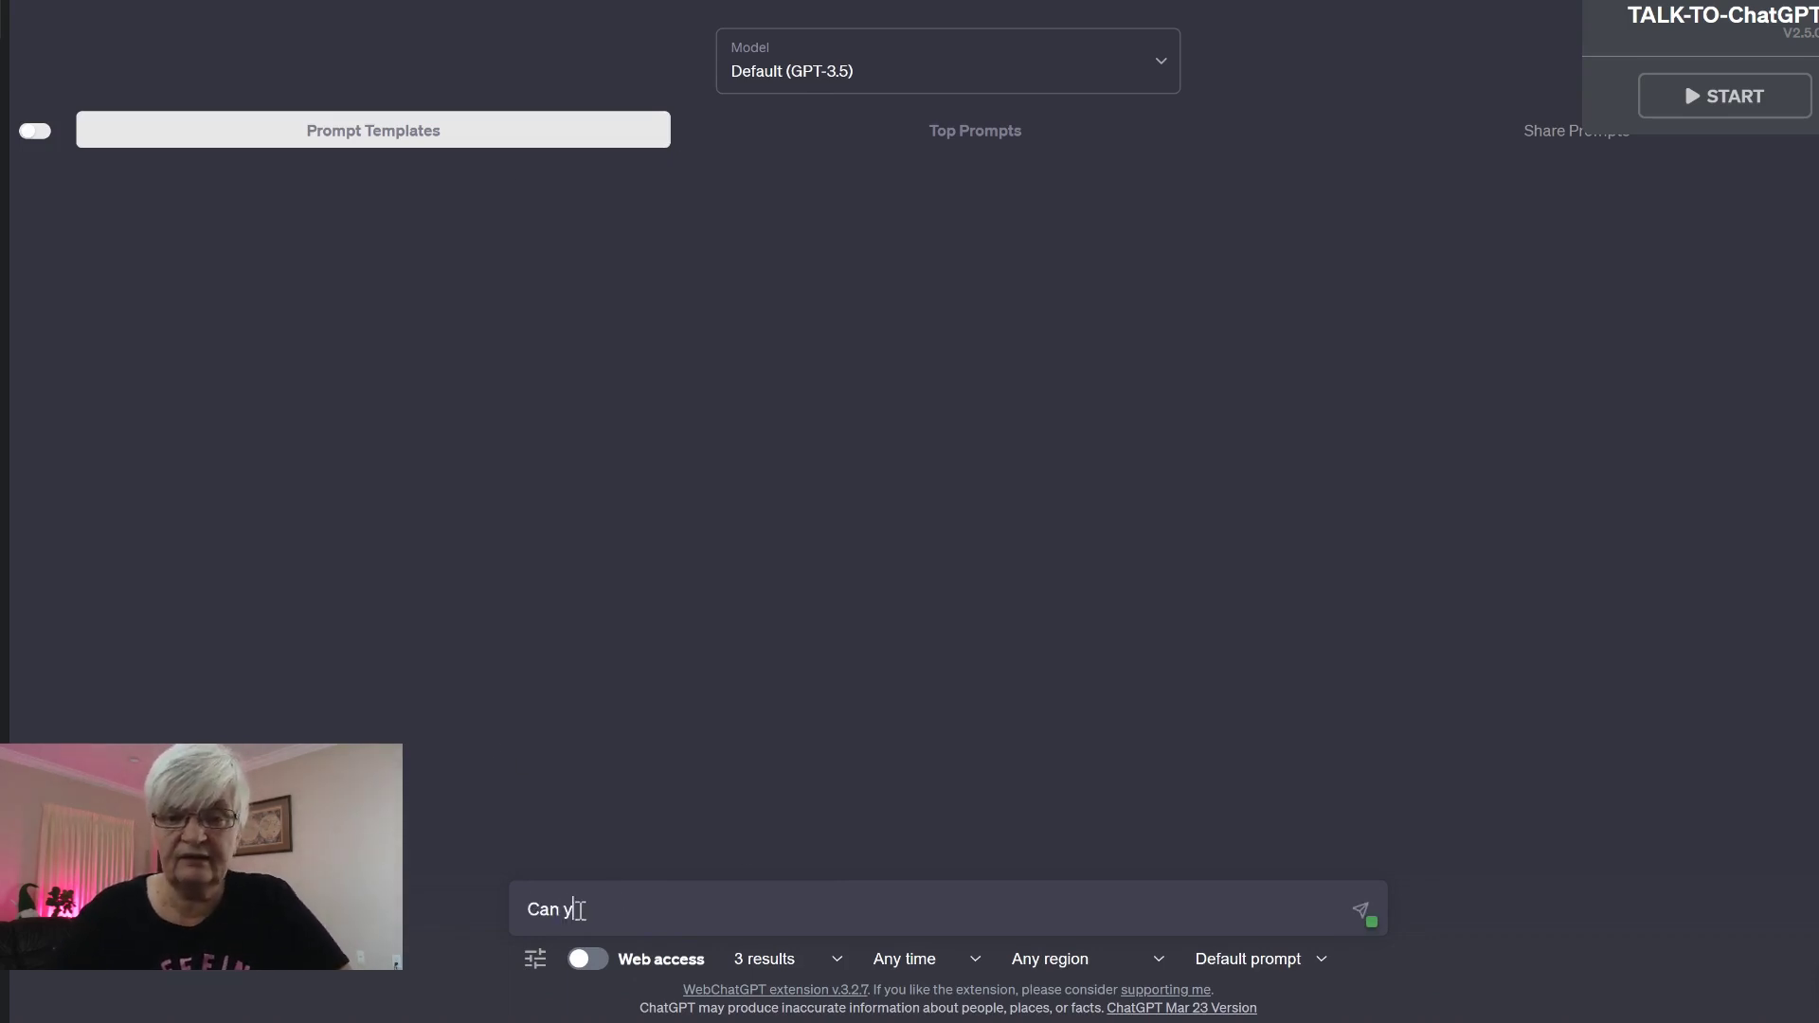
text(ou summar)
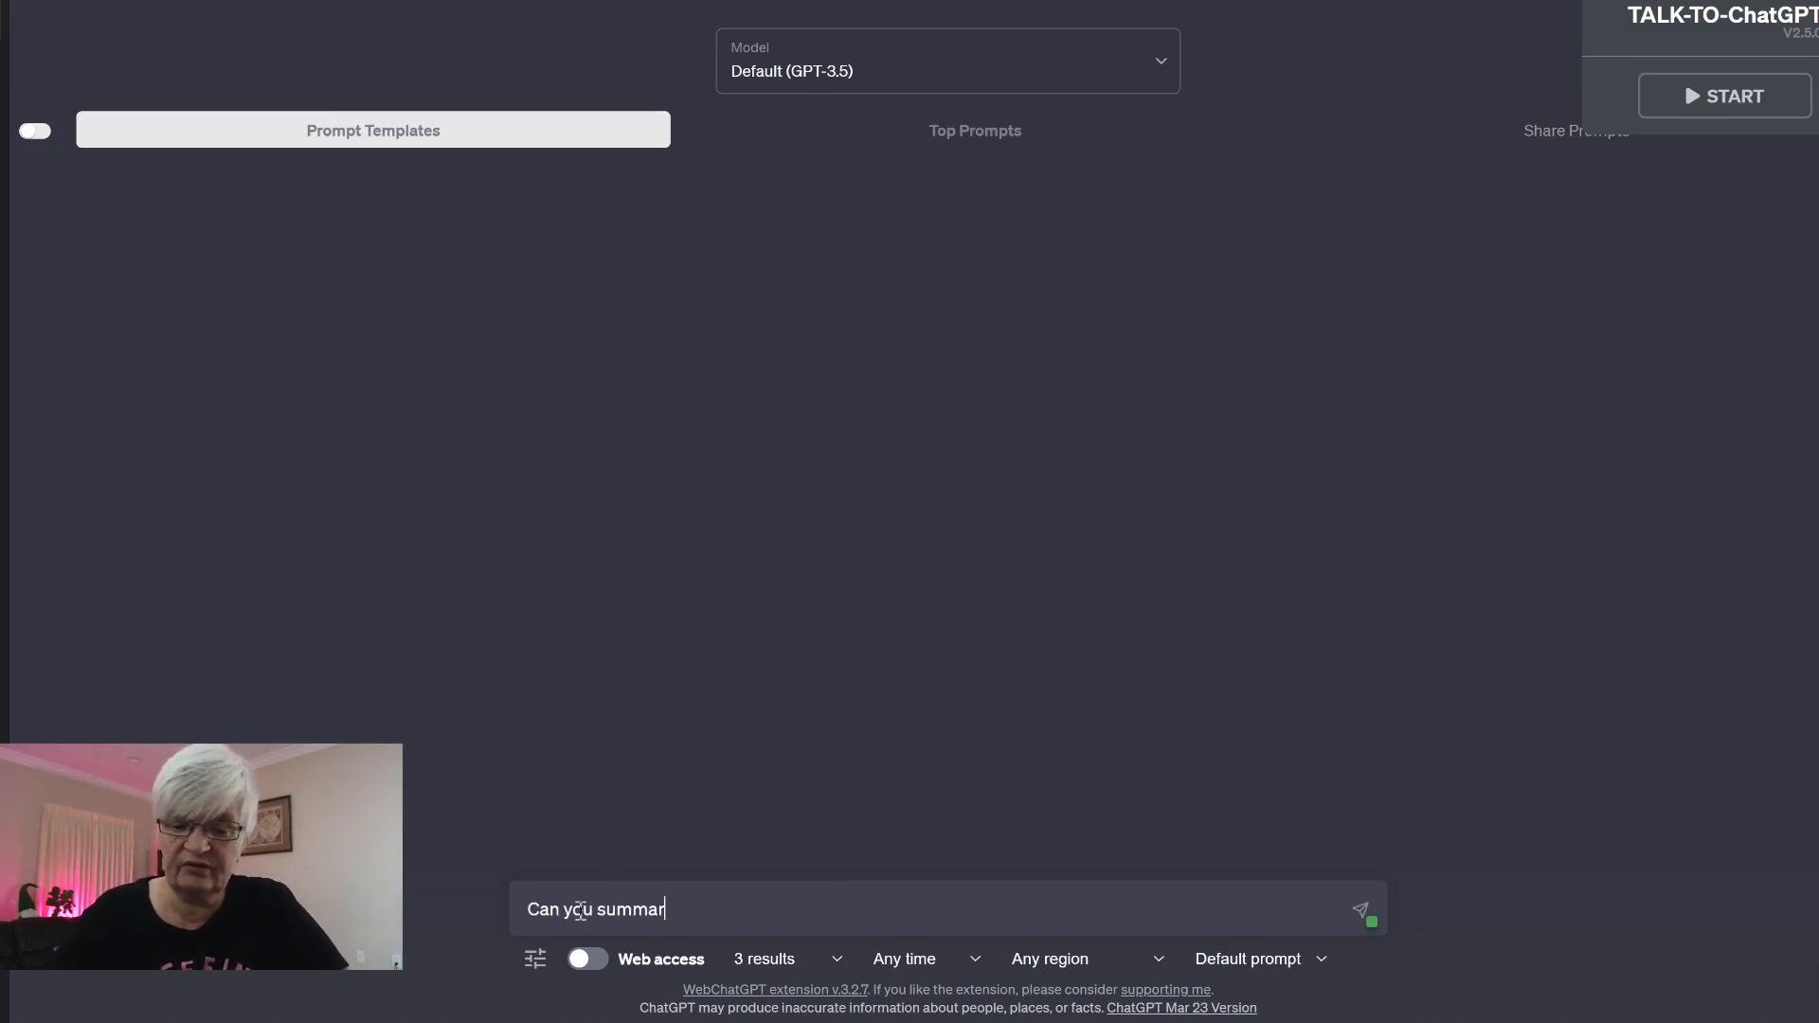
text(ize this article for me)
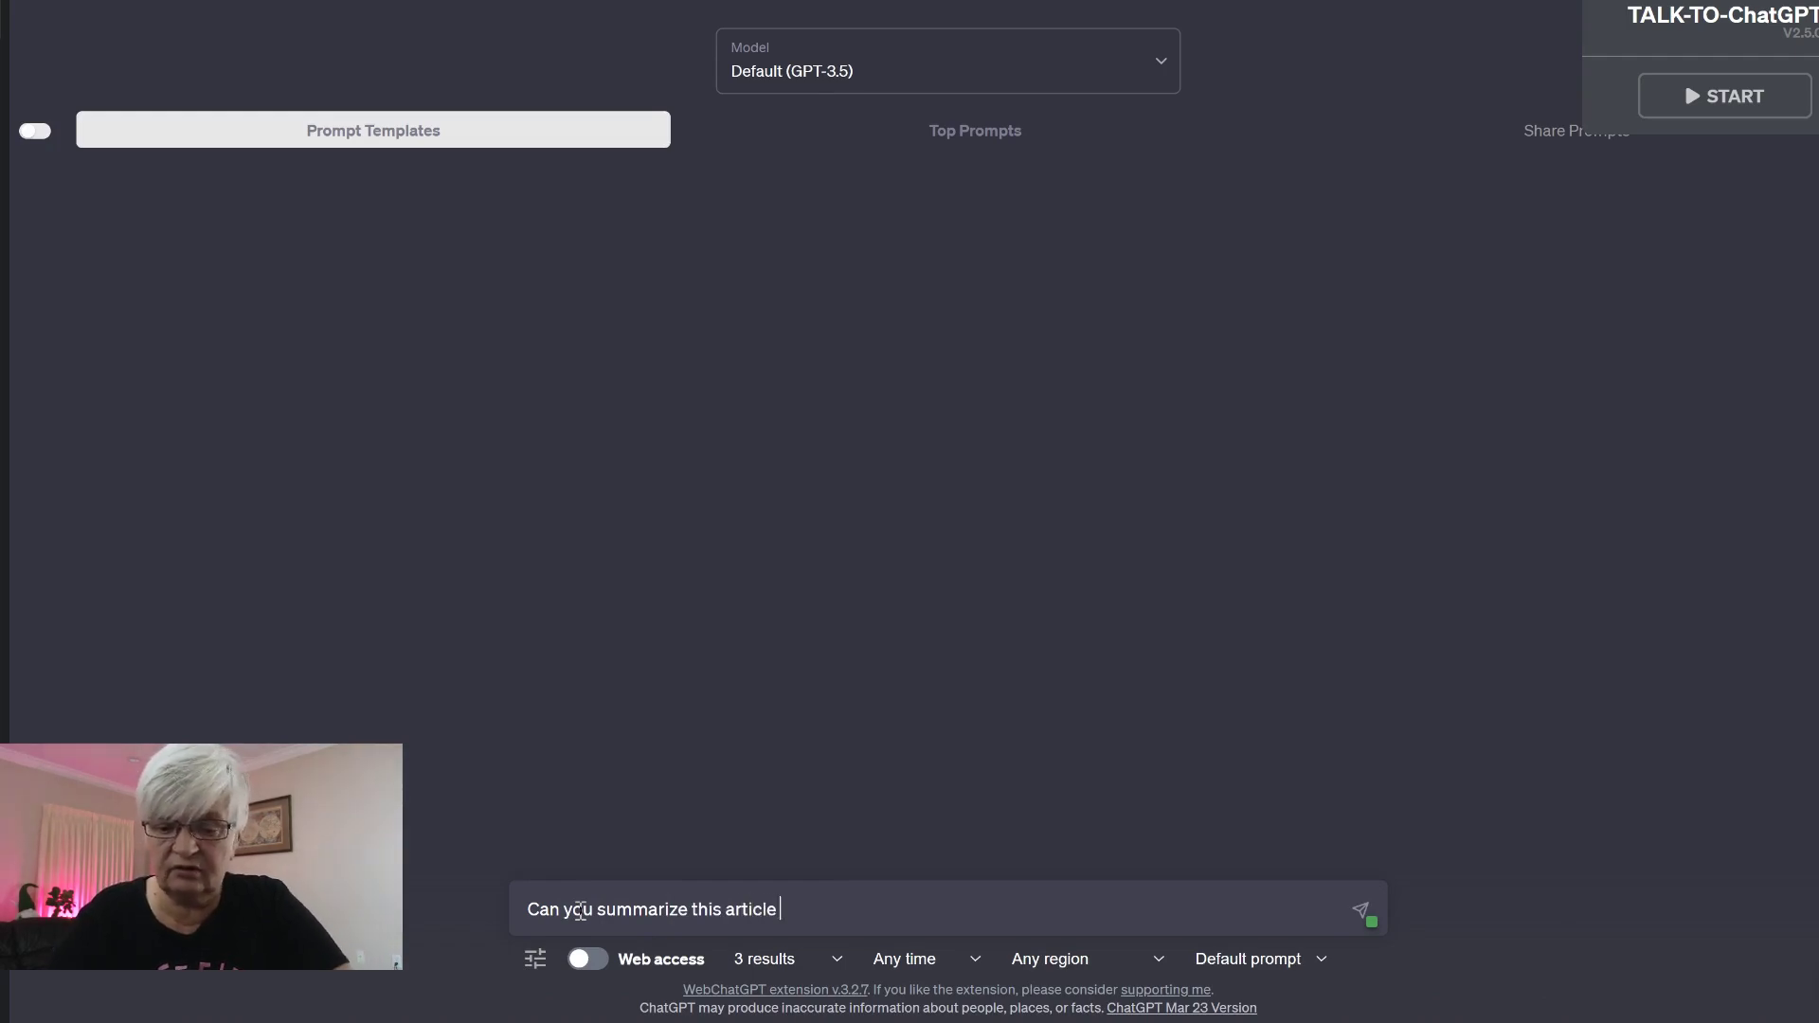
text(https://www.pewresearch.org/internet/2018/12/10/artificial-intelligence-and-the-future-of-humans/)
key(Return)
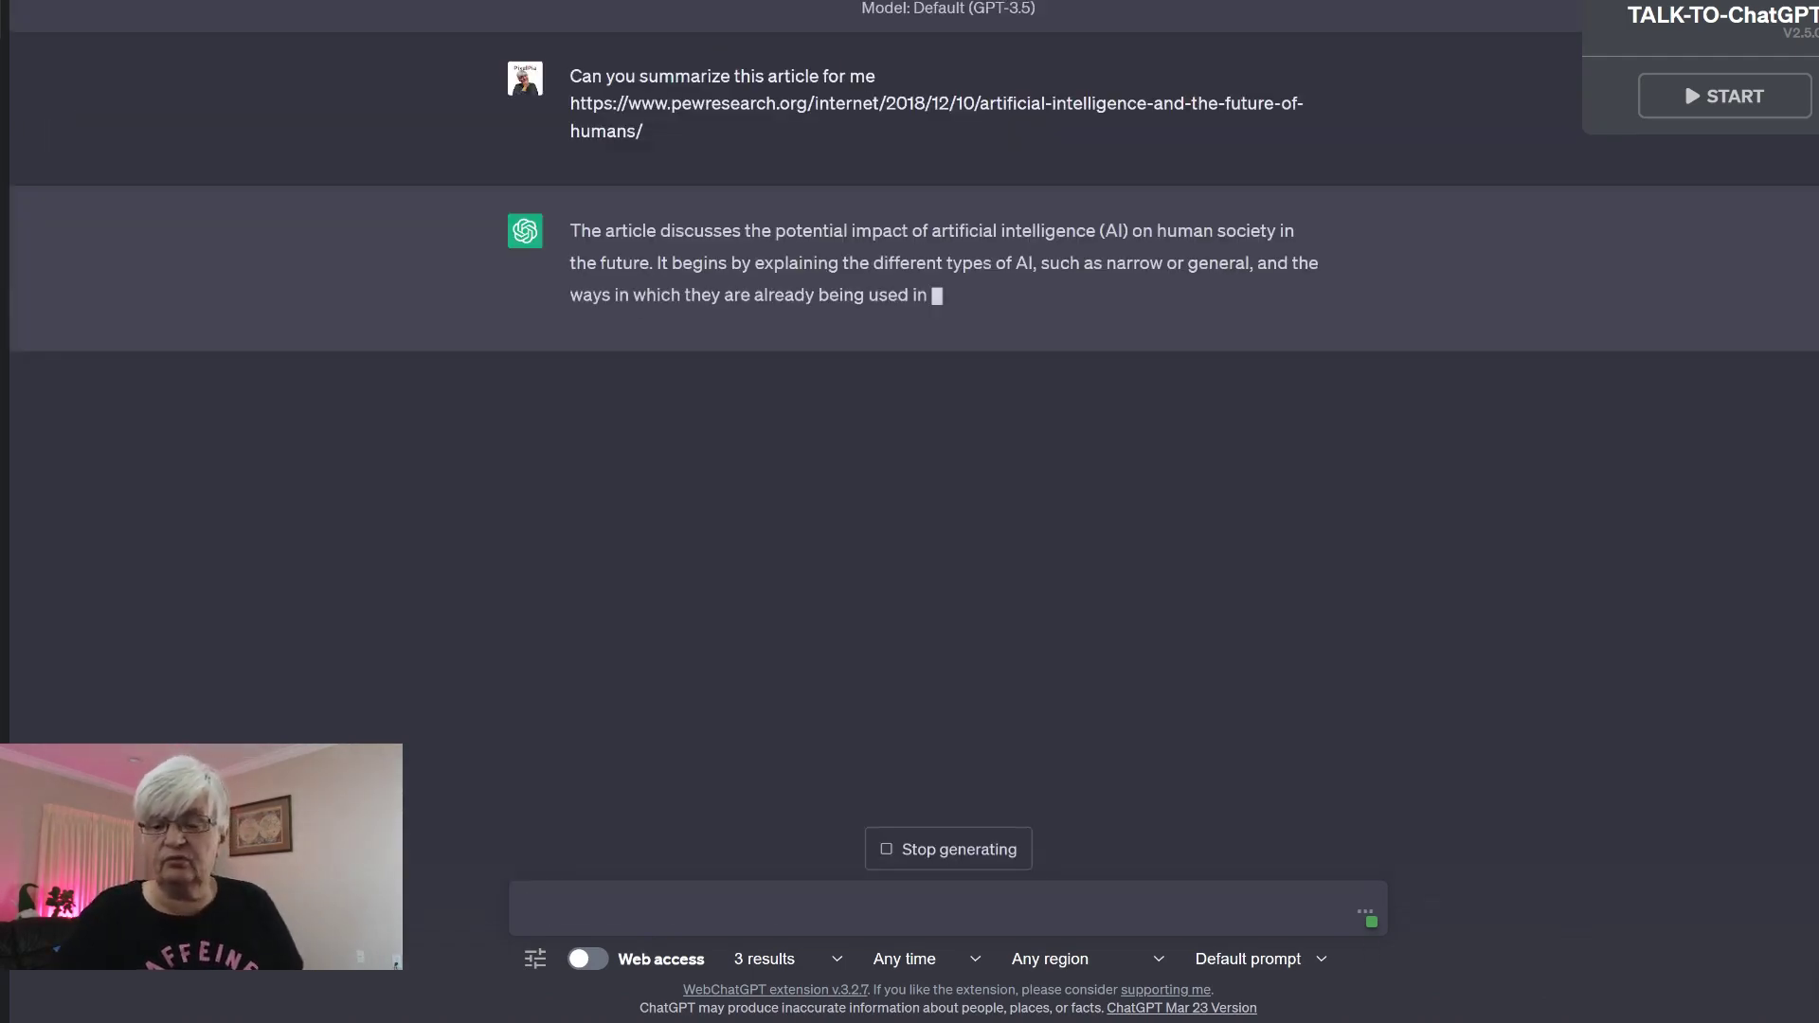
scroll(1025, 536, down, 3)
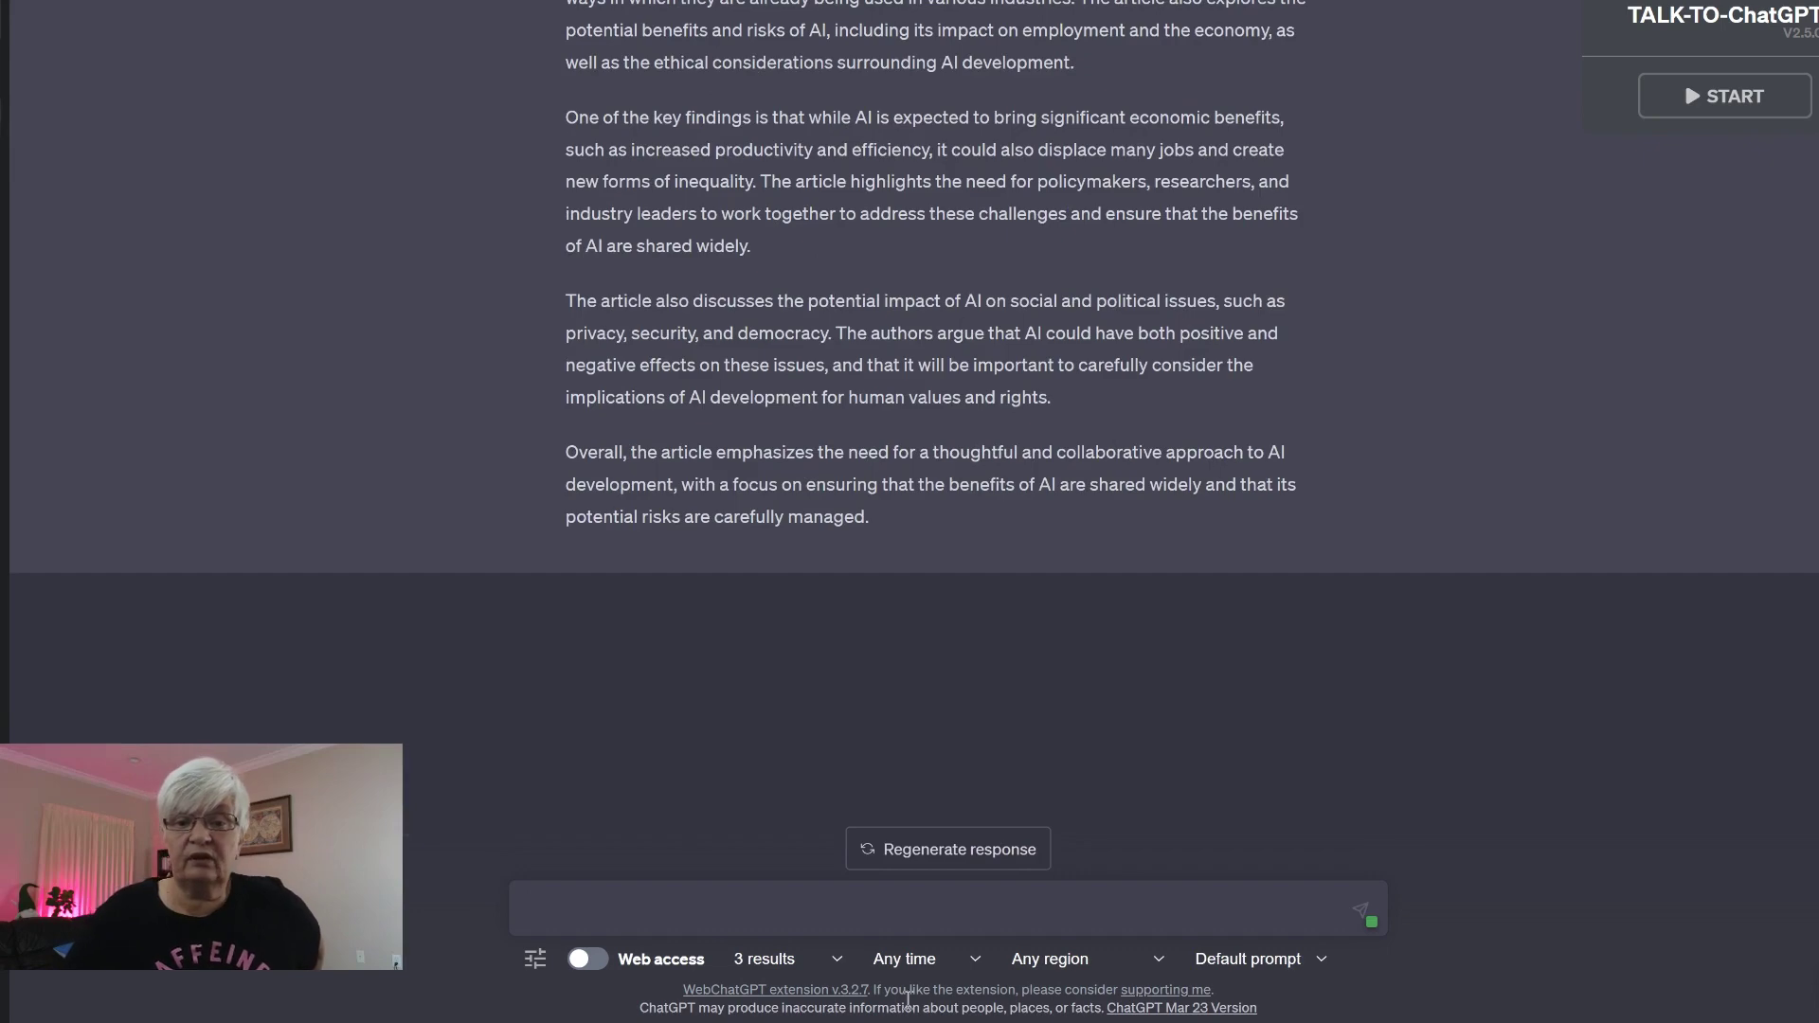
Review the summary and ask for the article's 5 main points as a list
scroll(852, 663, up, 3)
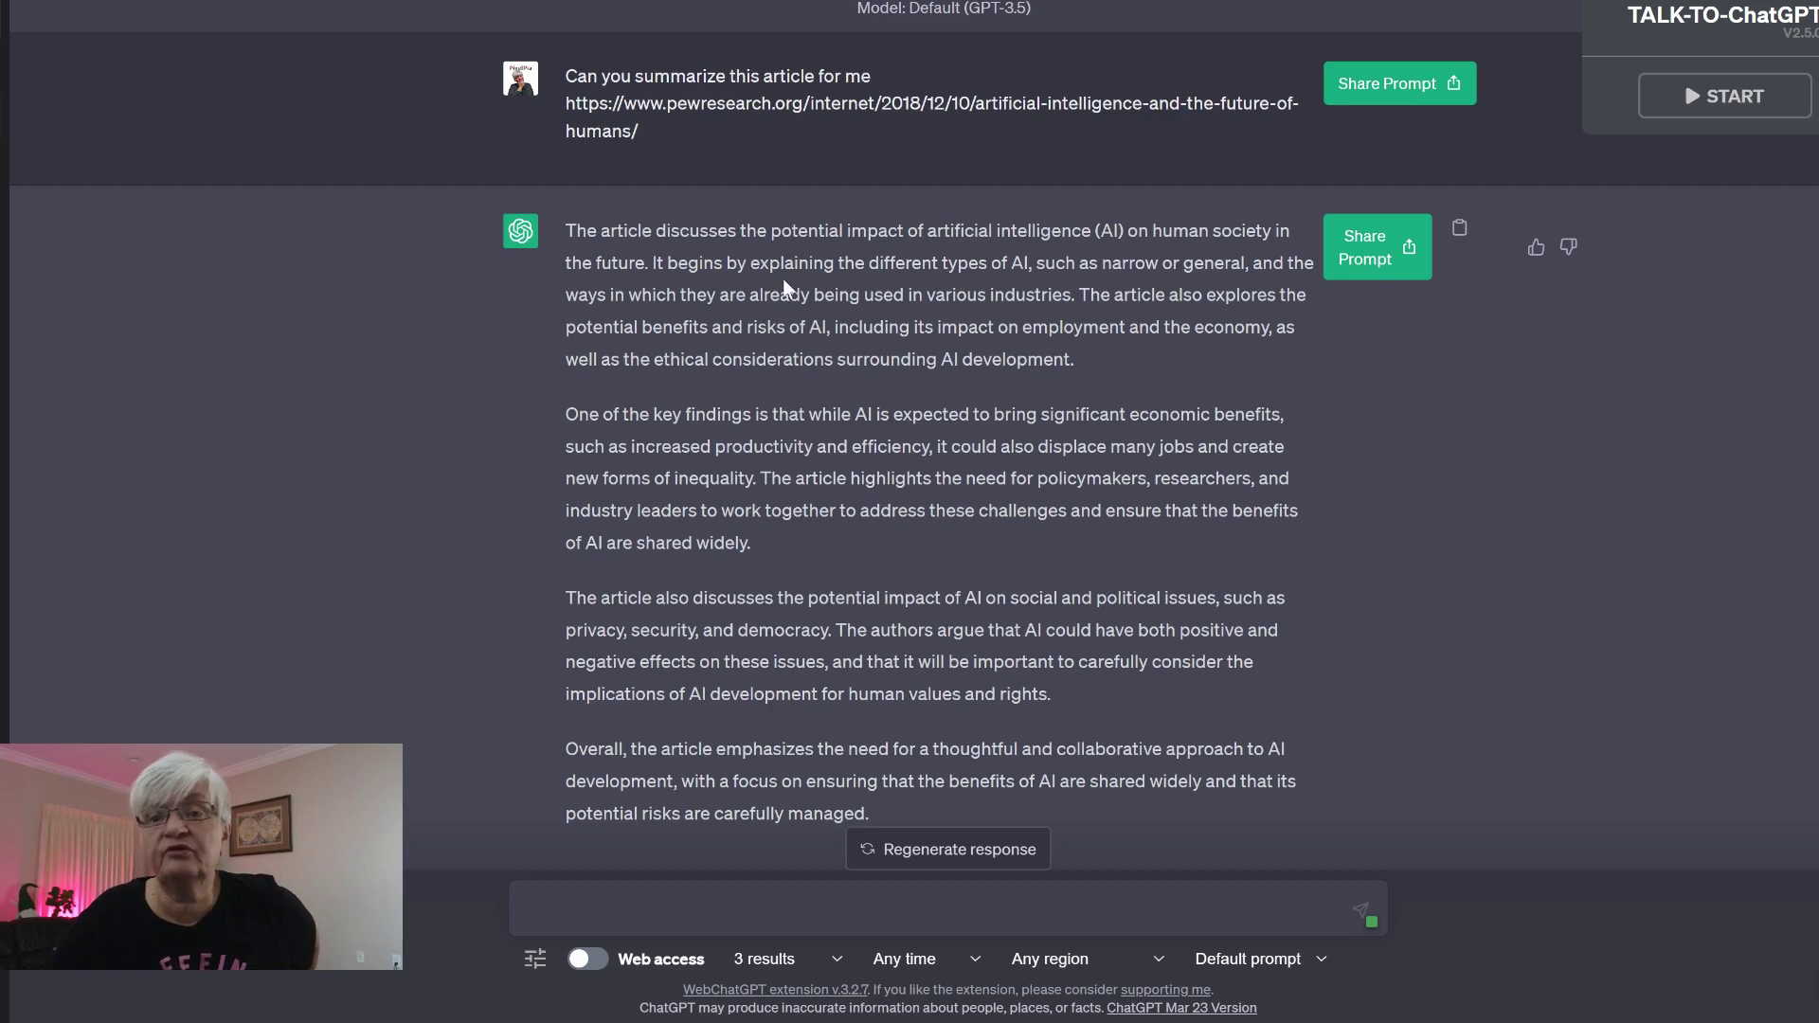
scroll(1070, 502, down, 3)
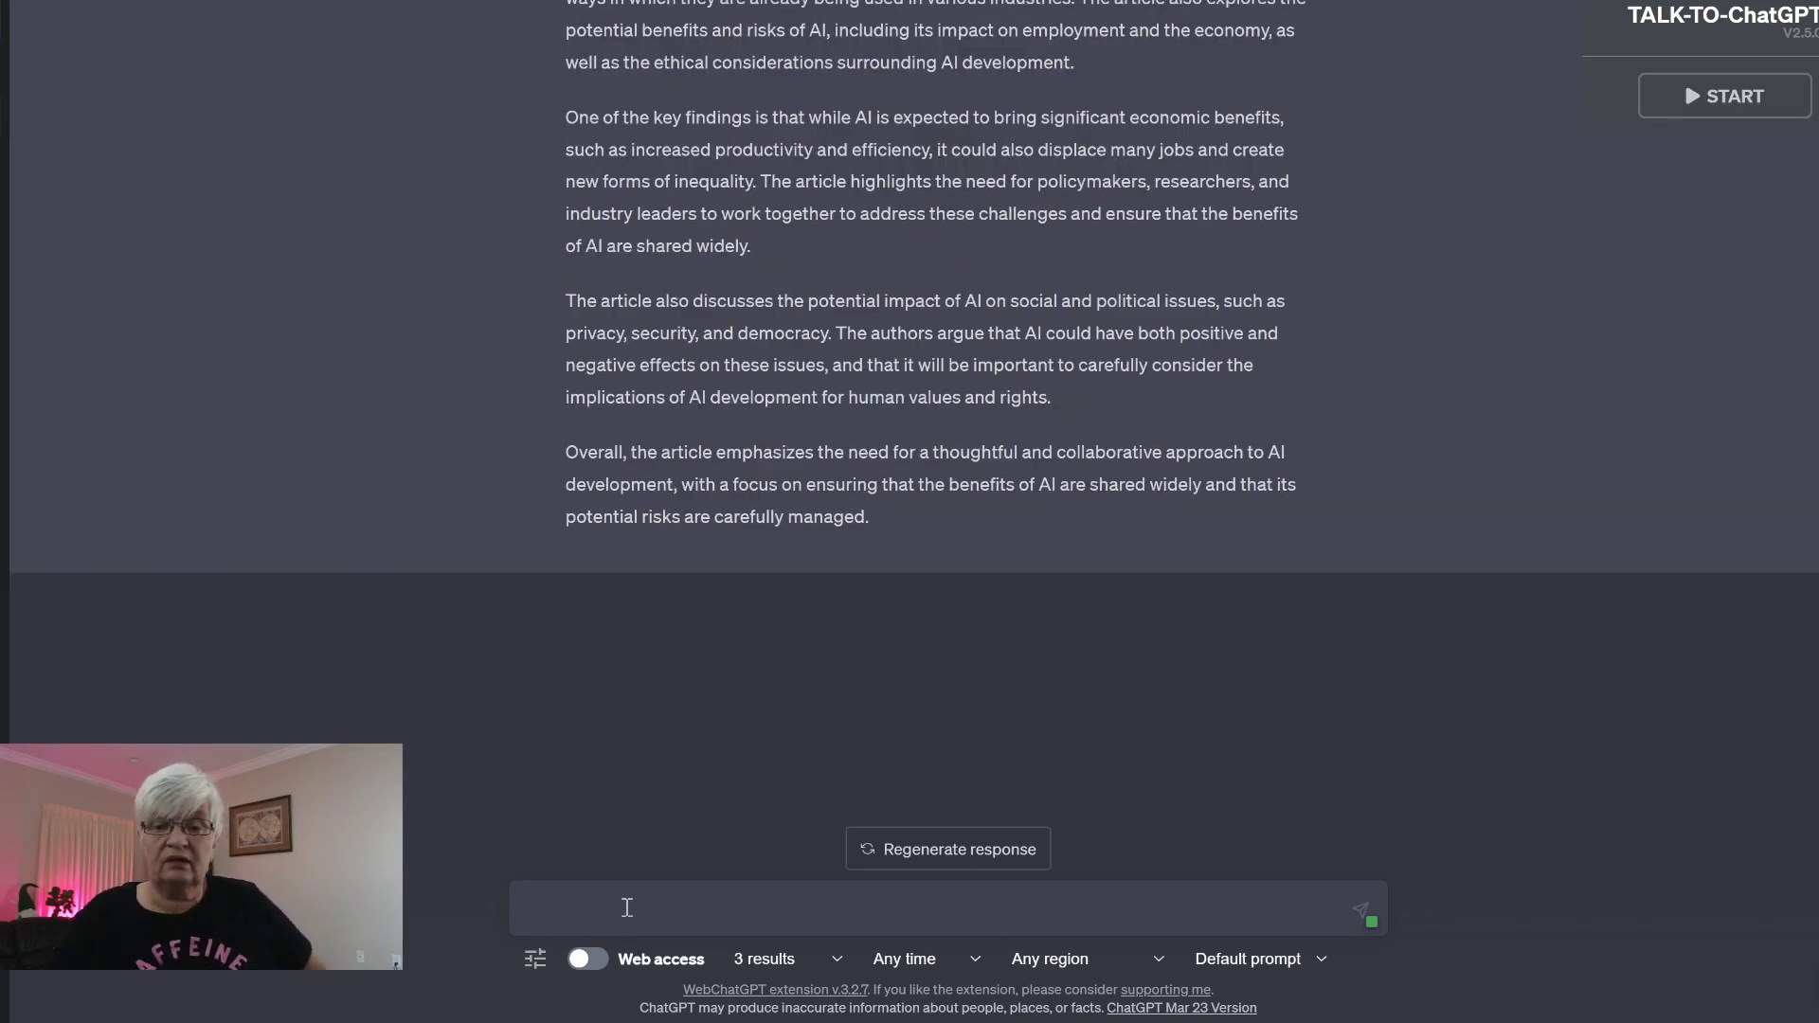
text(can you write th)
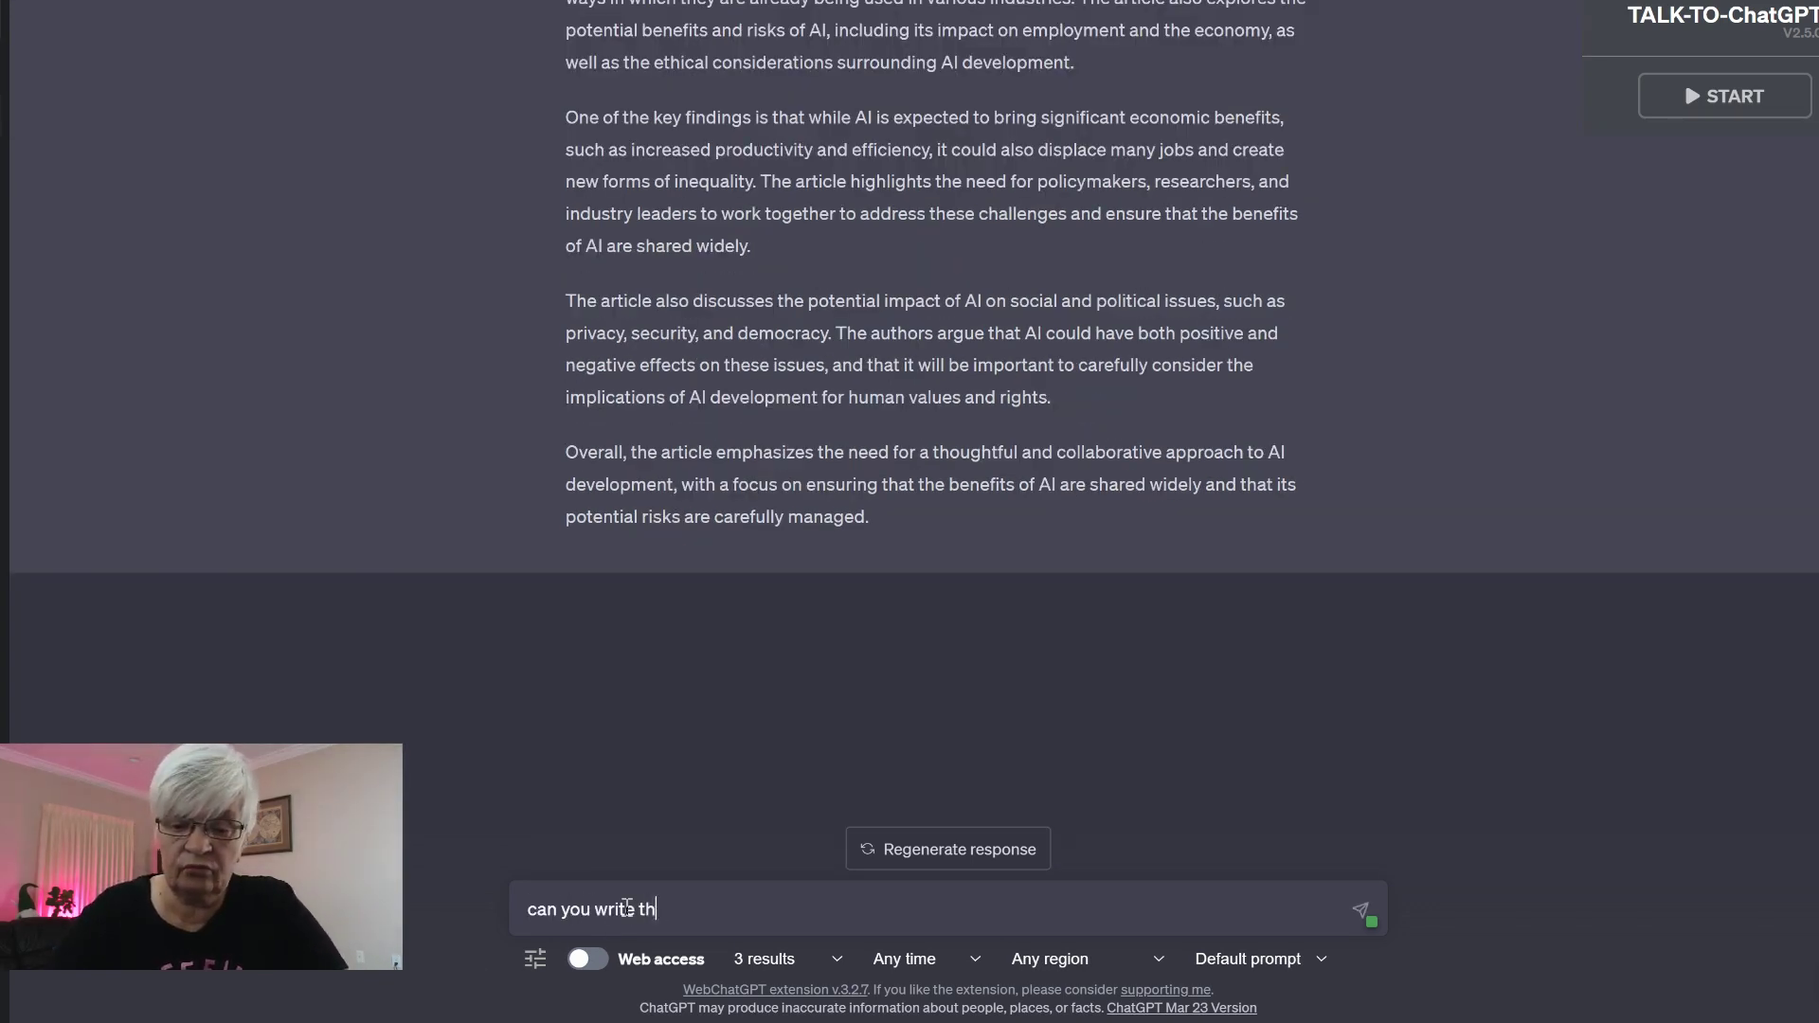
text(e 5 main po)
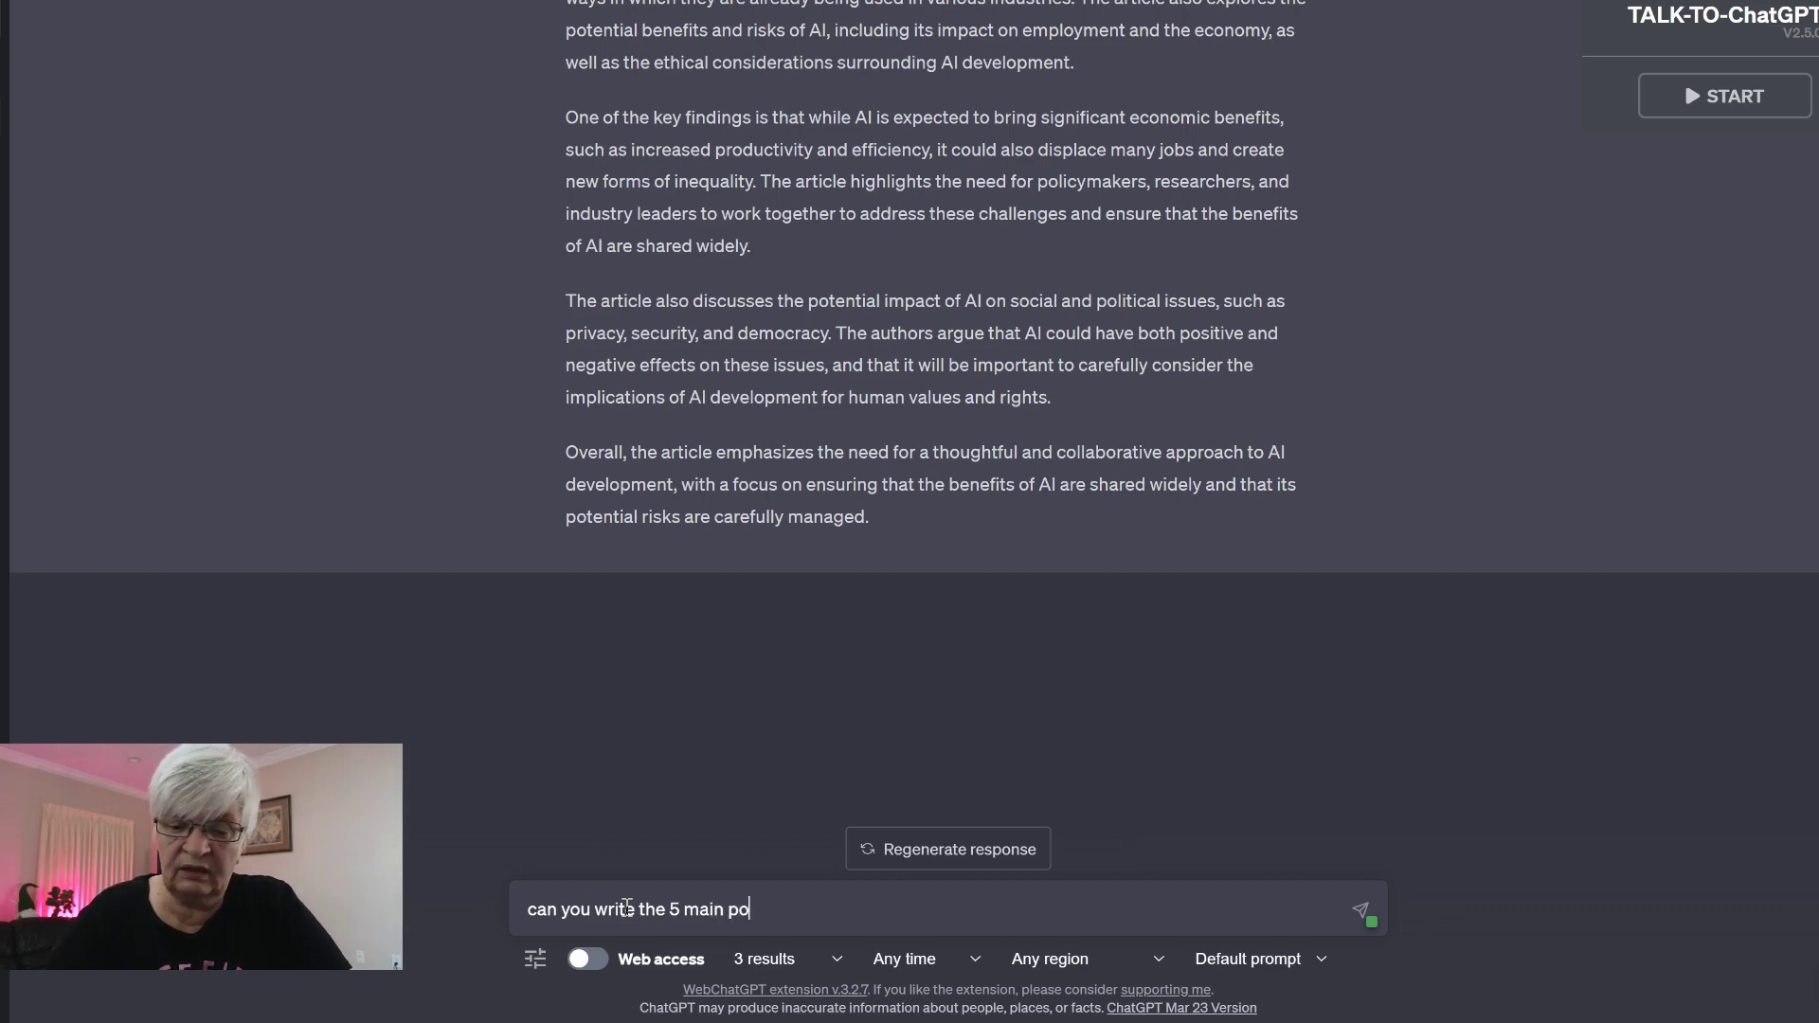
text(ints as a list)
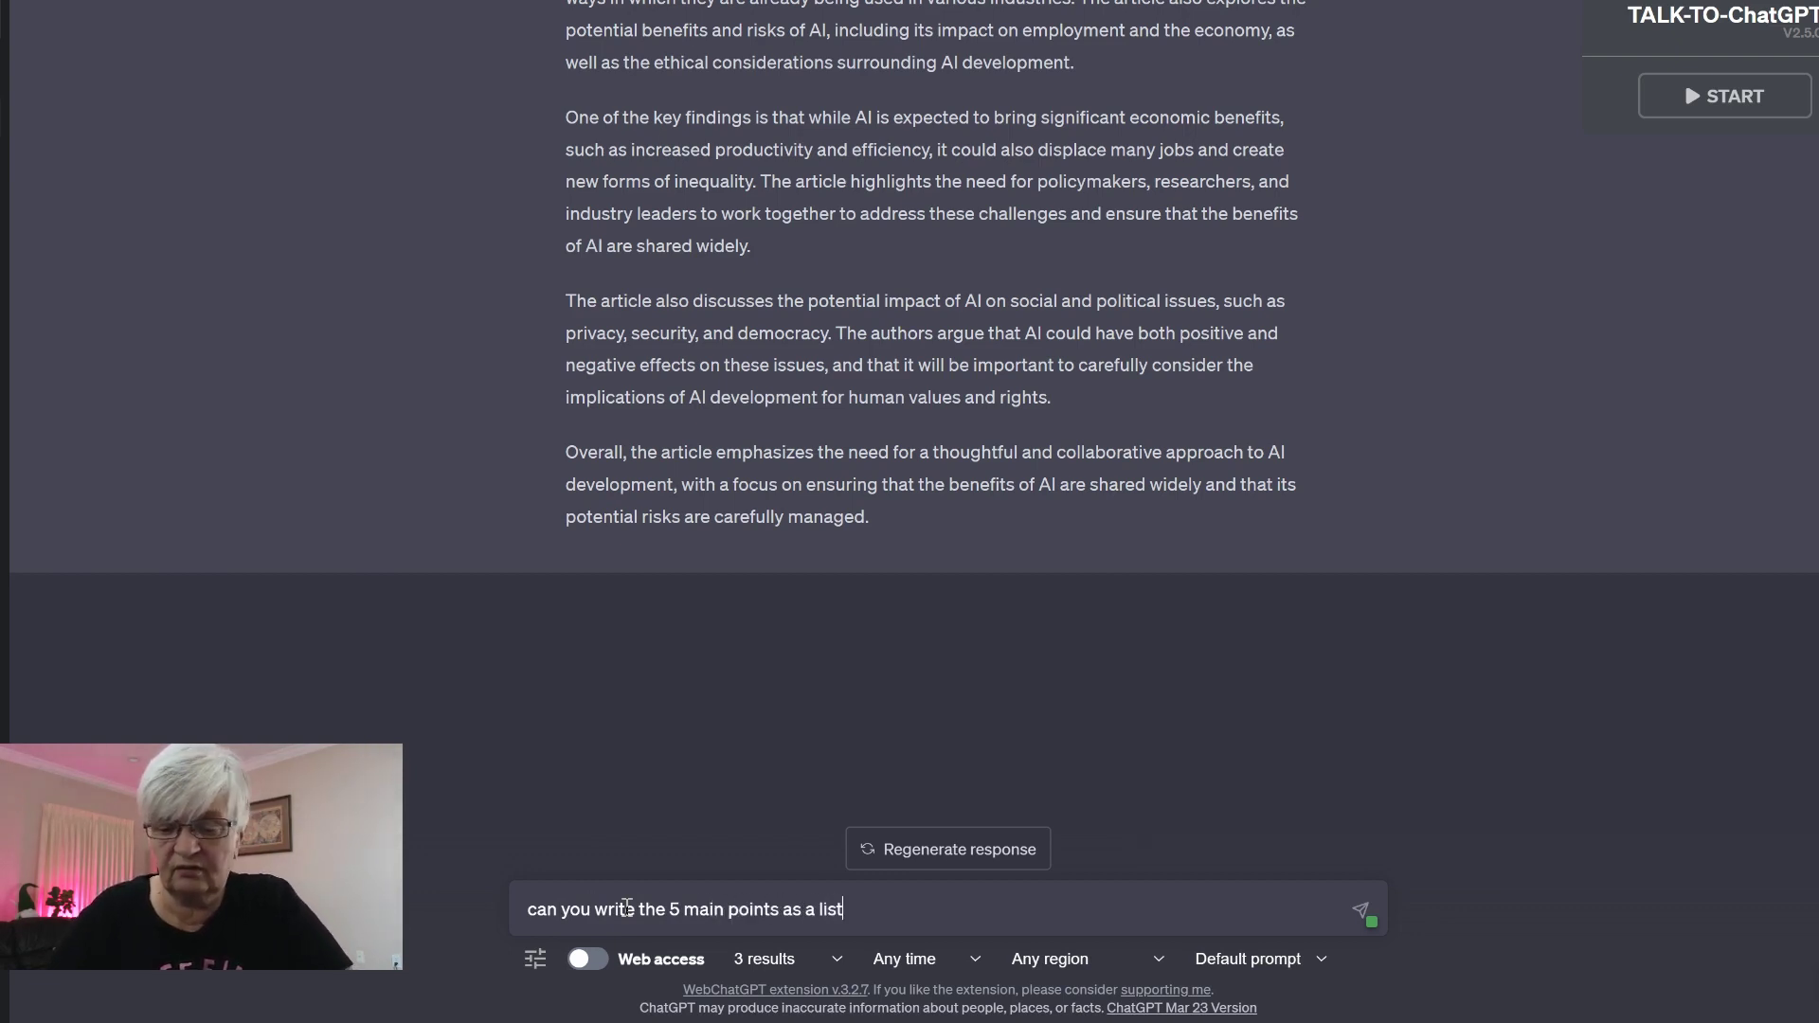
key(Return)
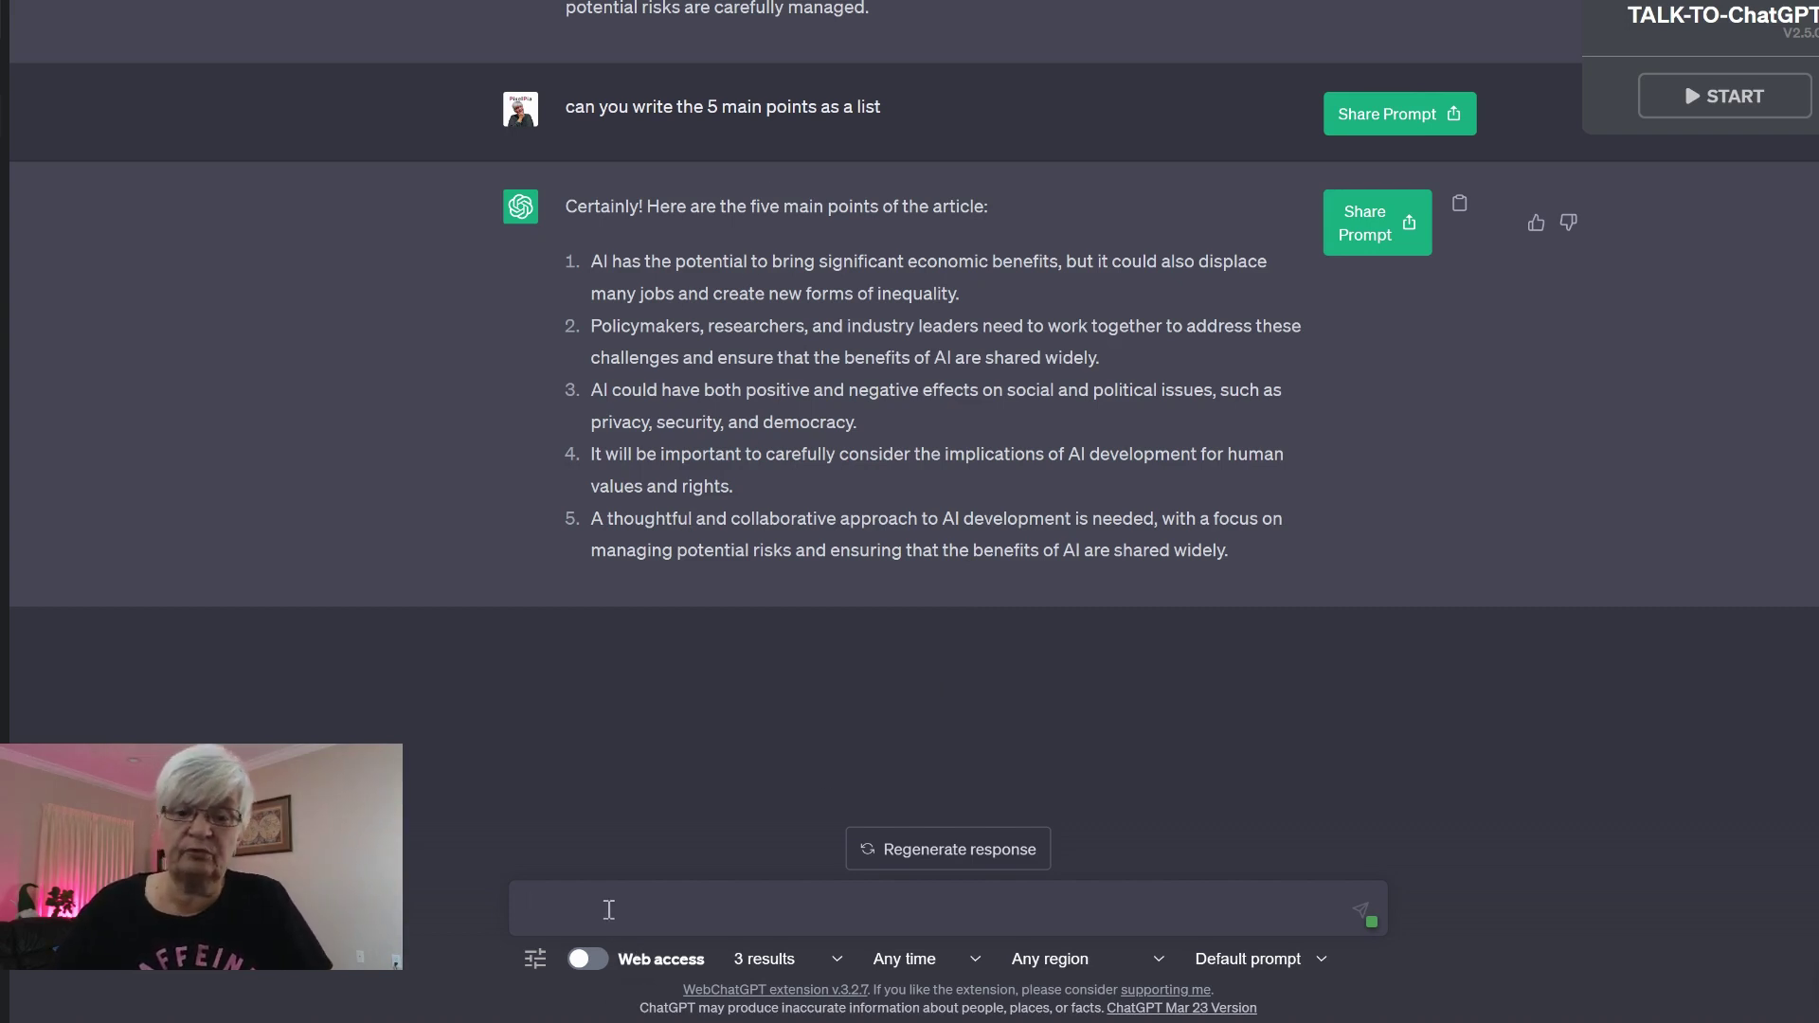
Ask ChatGPT for a friendly email suggesting a friend read the article and then get in touch
text(I want to send)
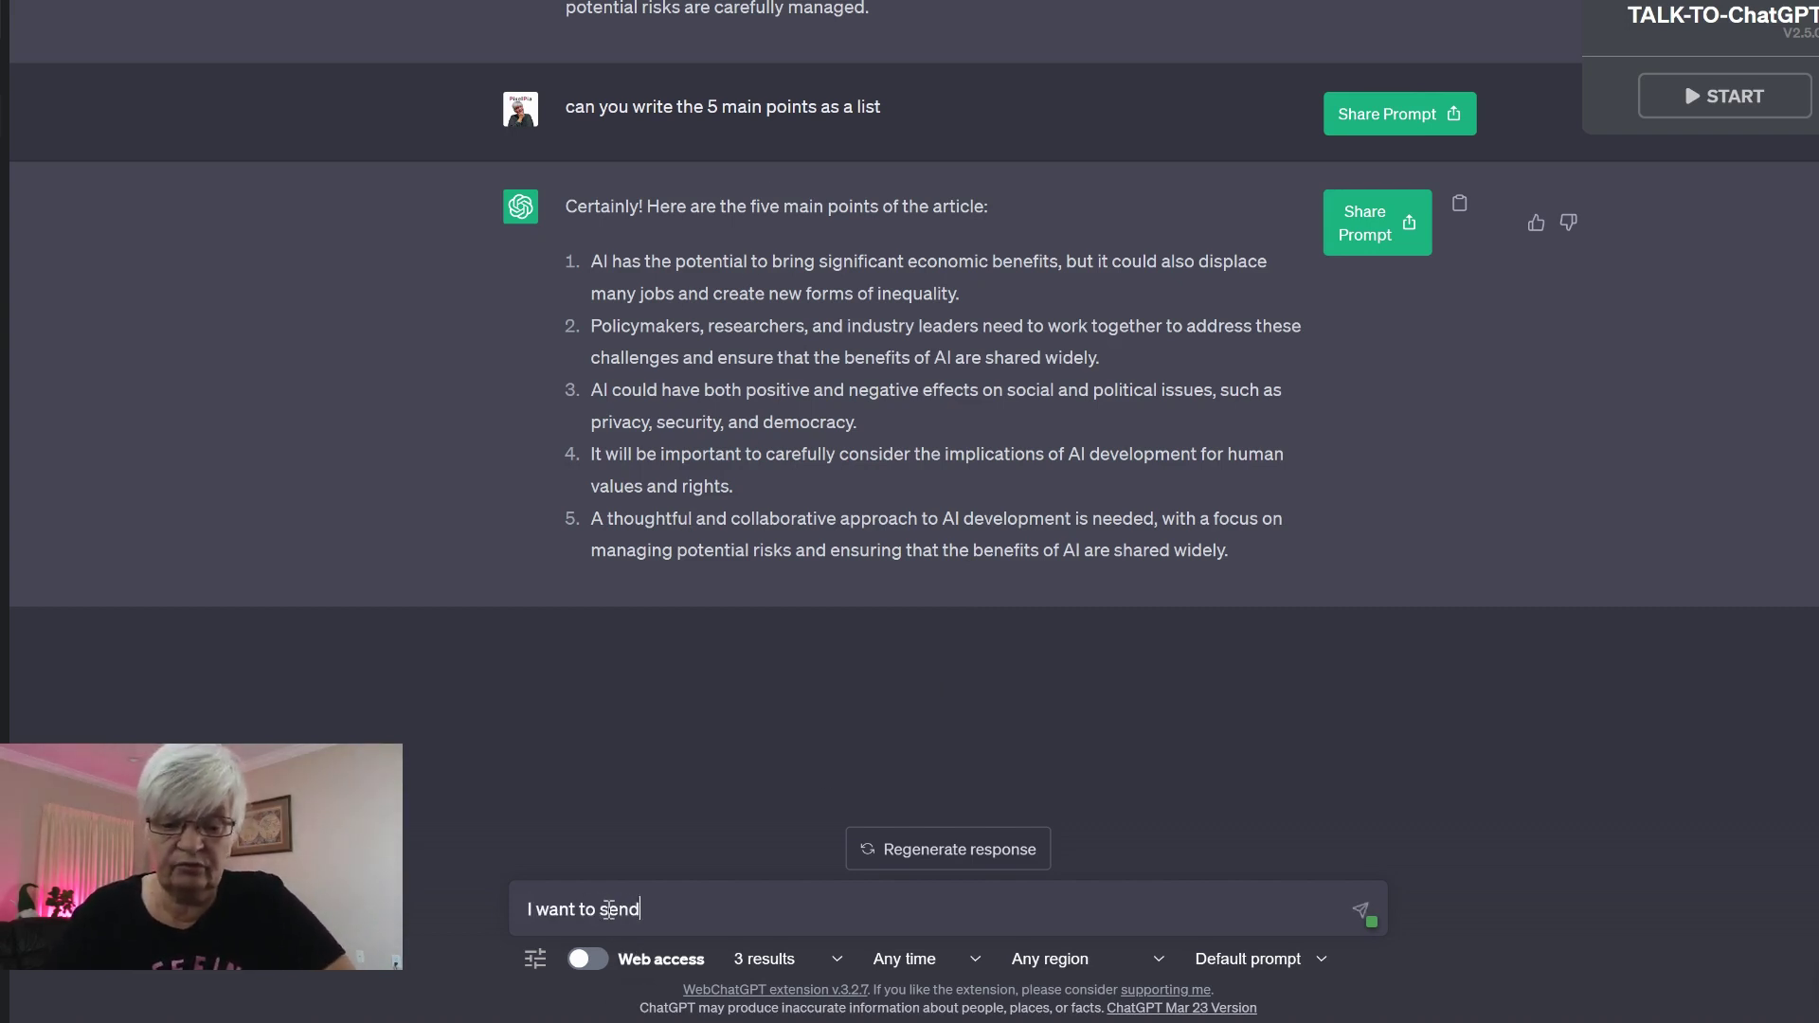
text( this arti)
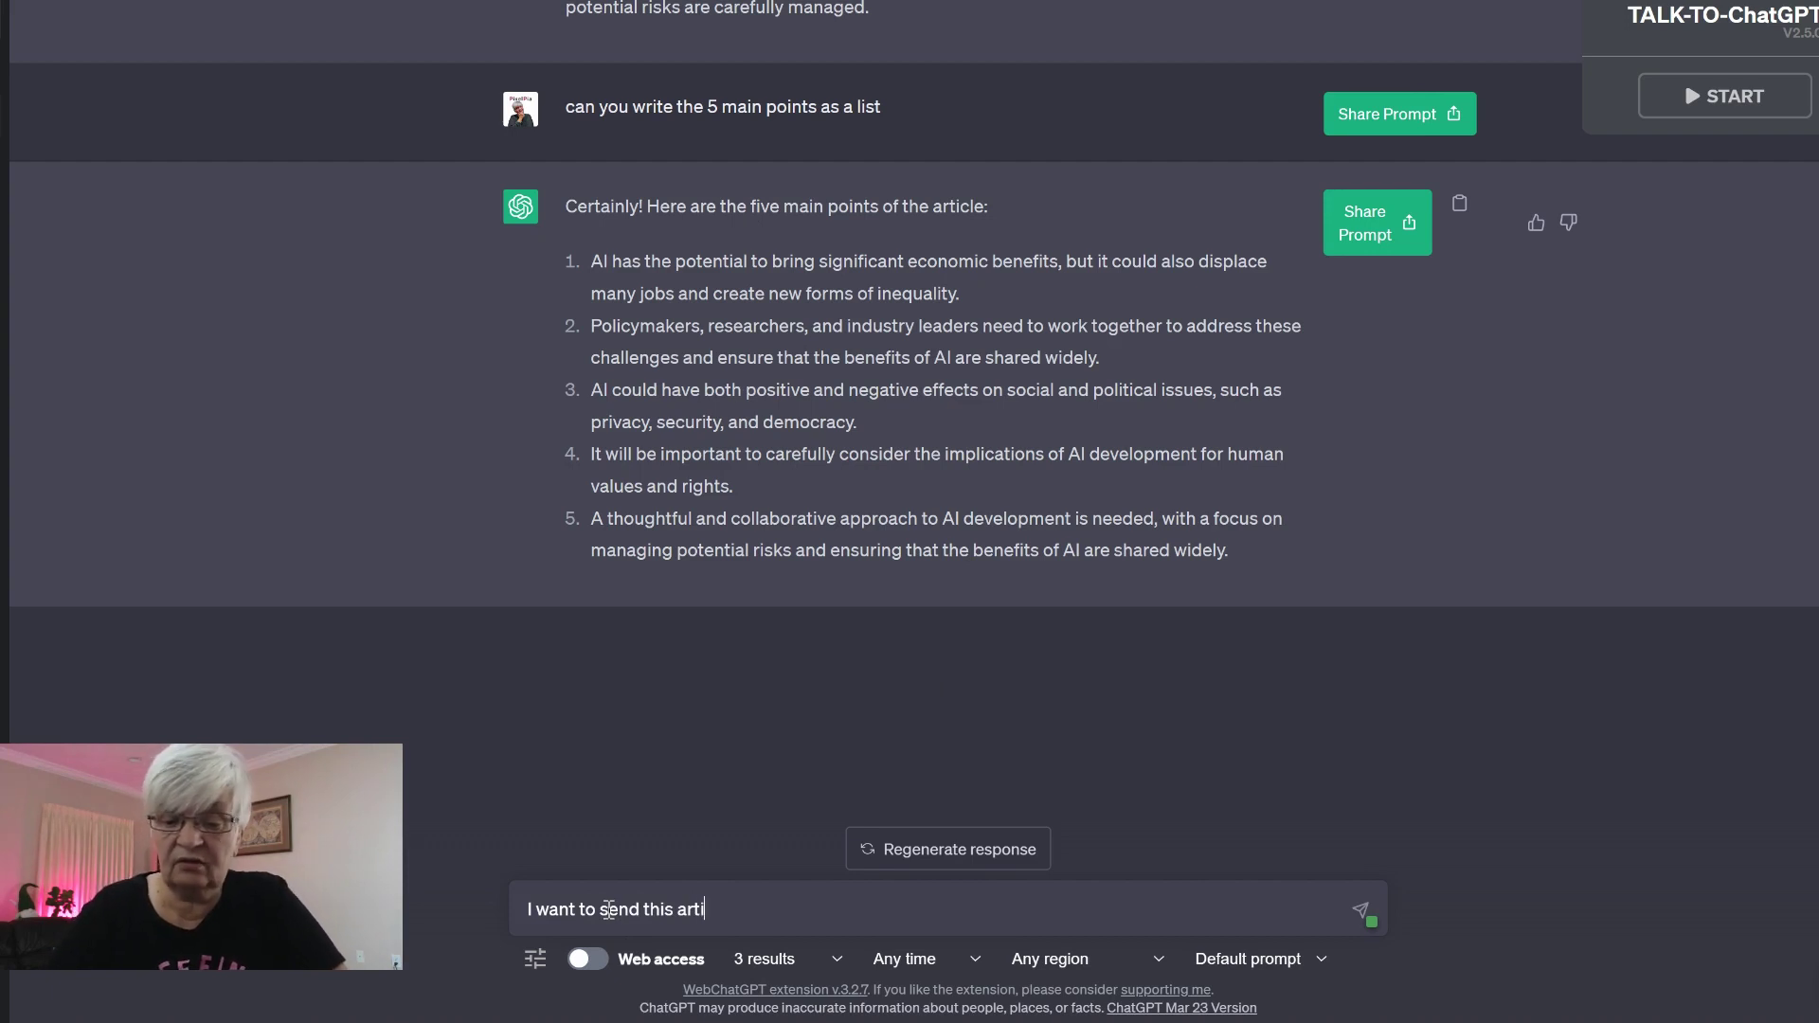
text(cle to a friend )
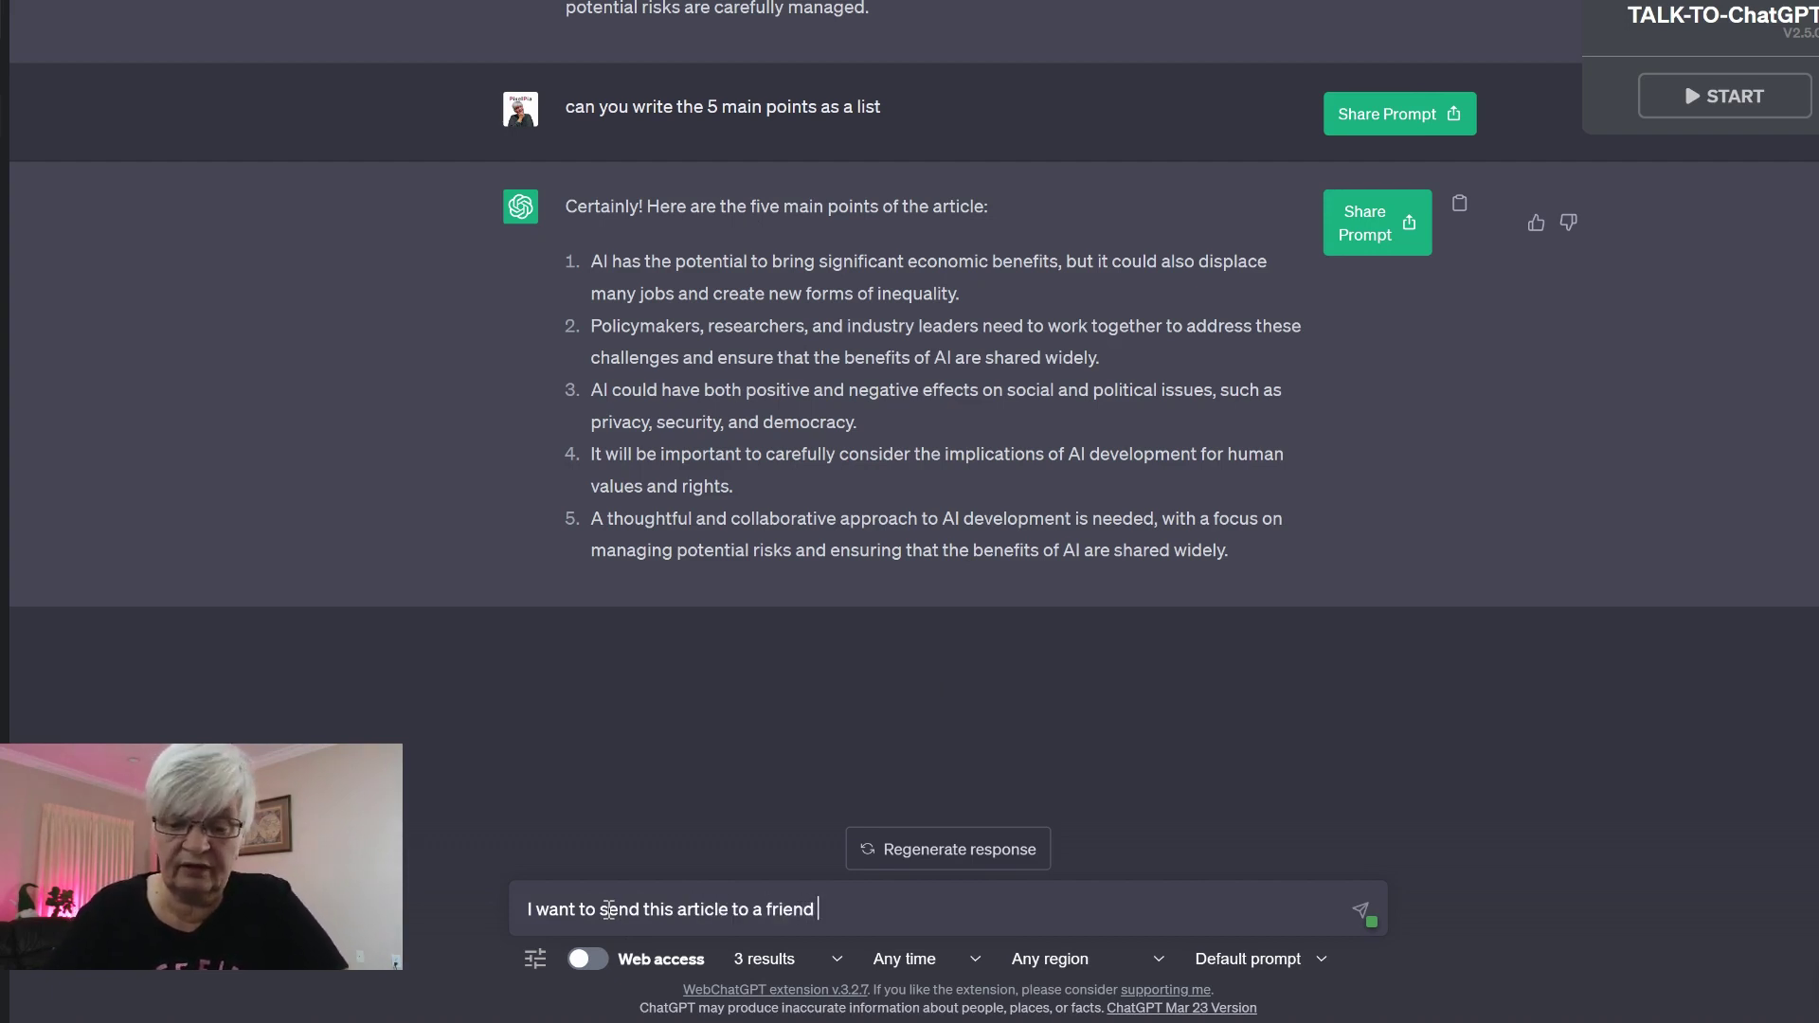
text(and suggest t)
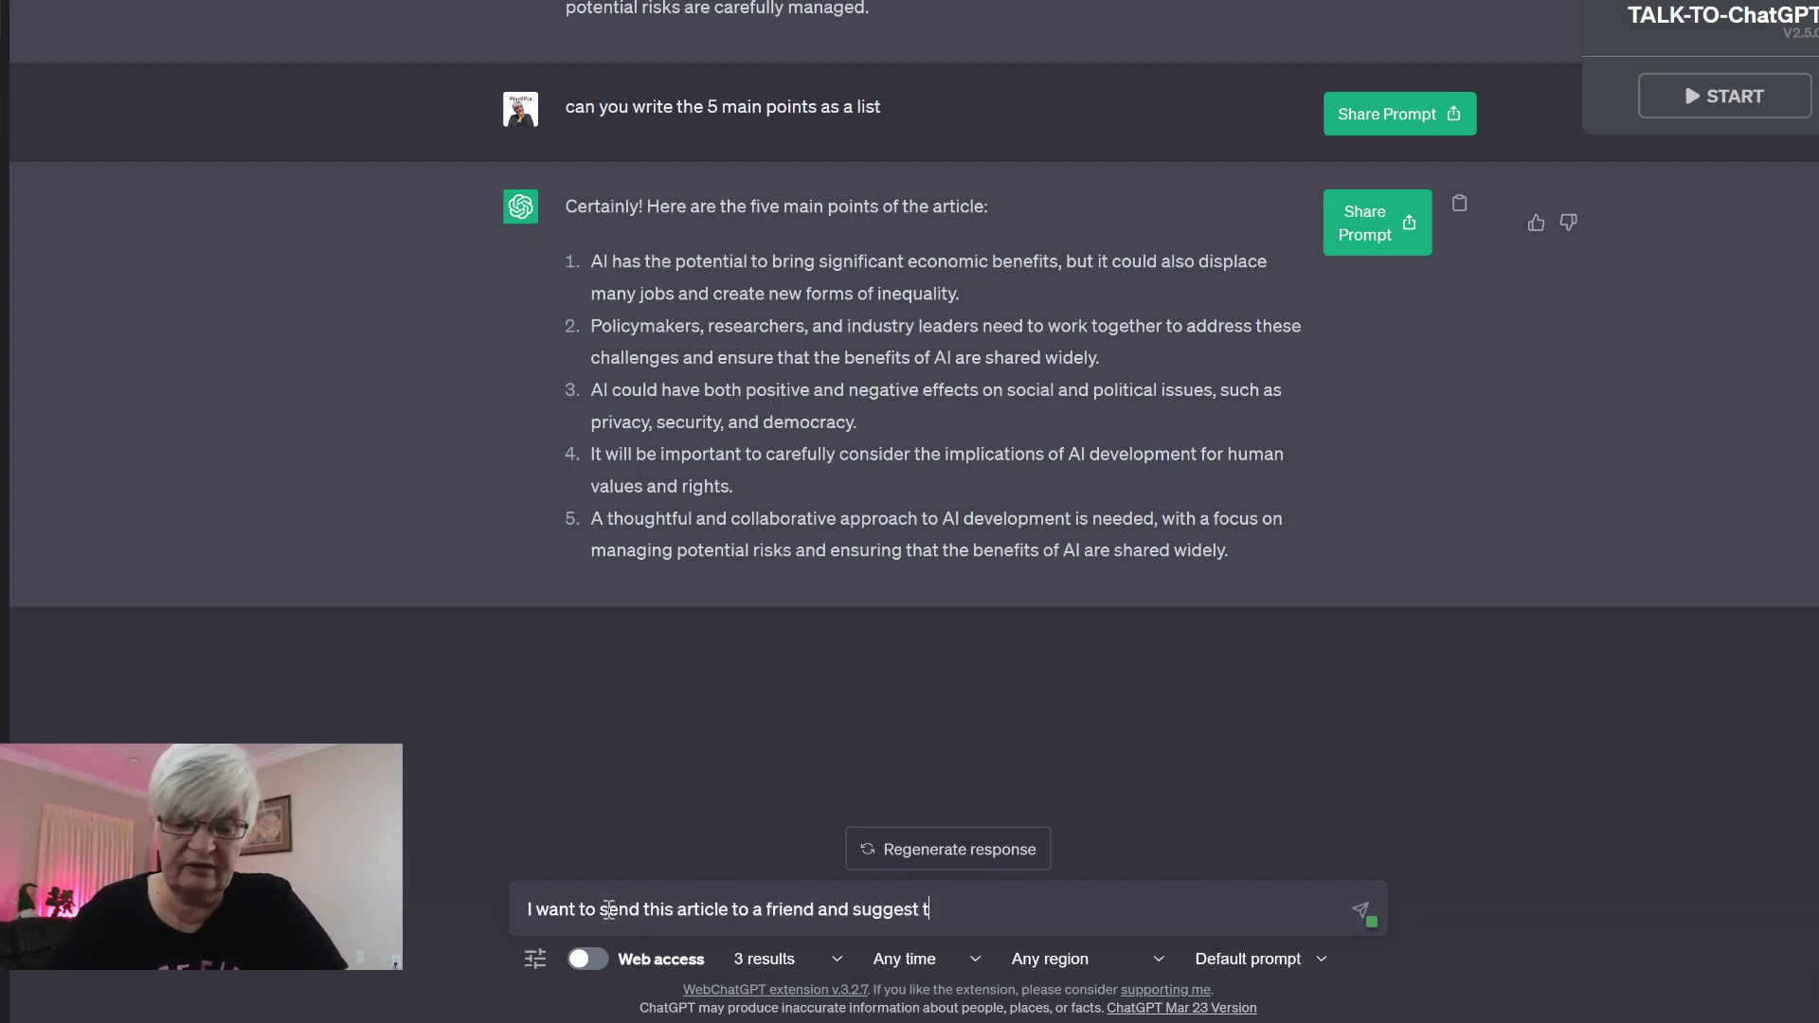
text(hey read it and t)
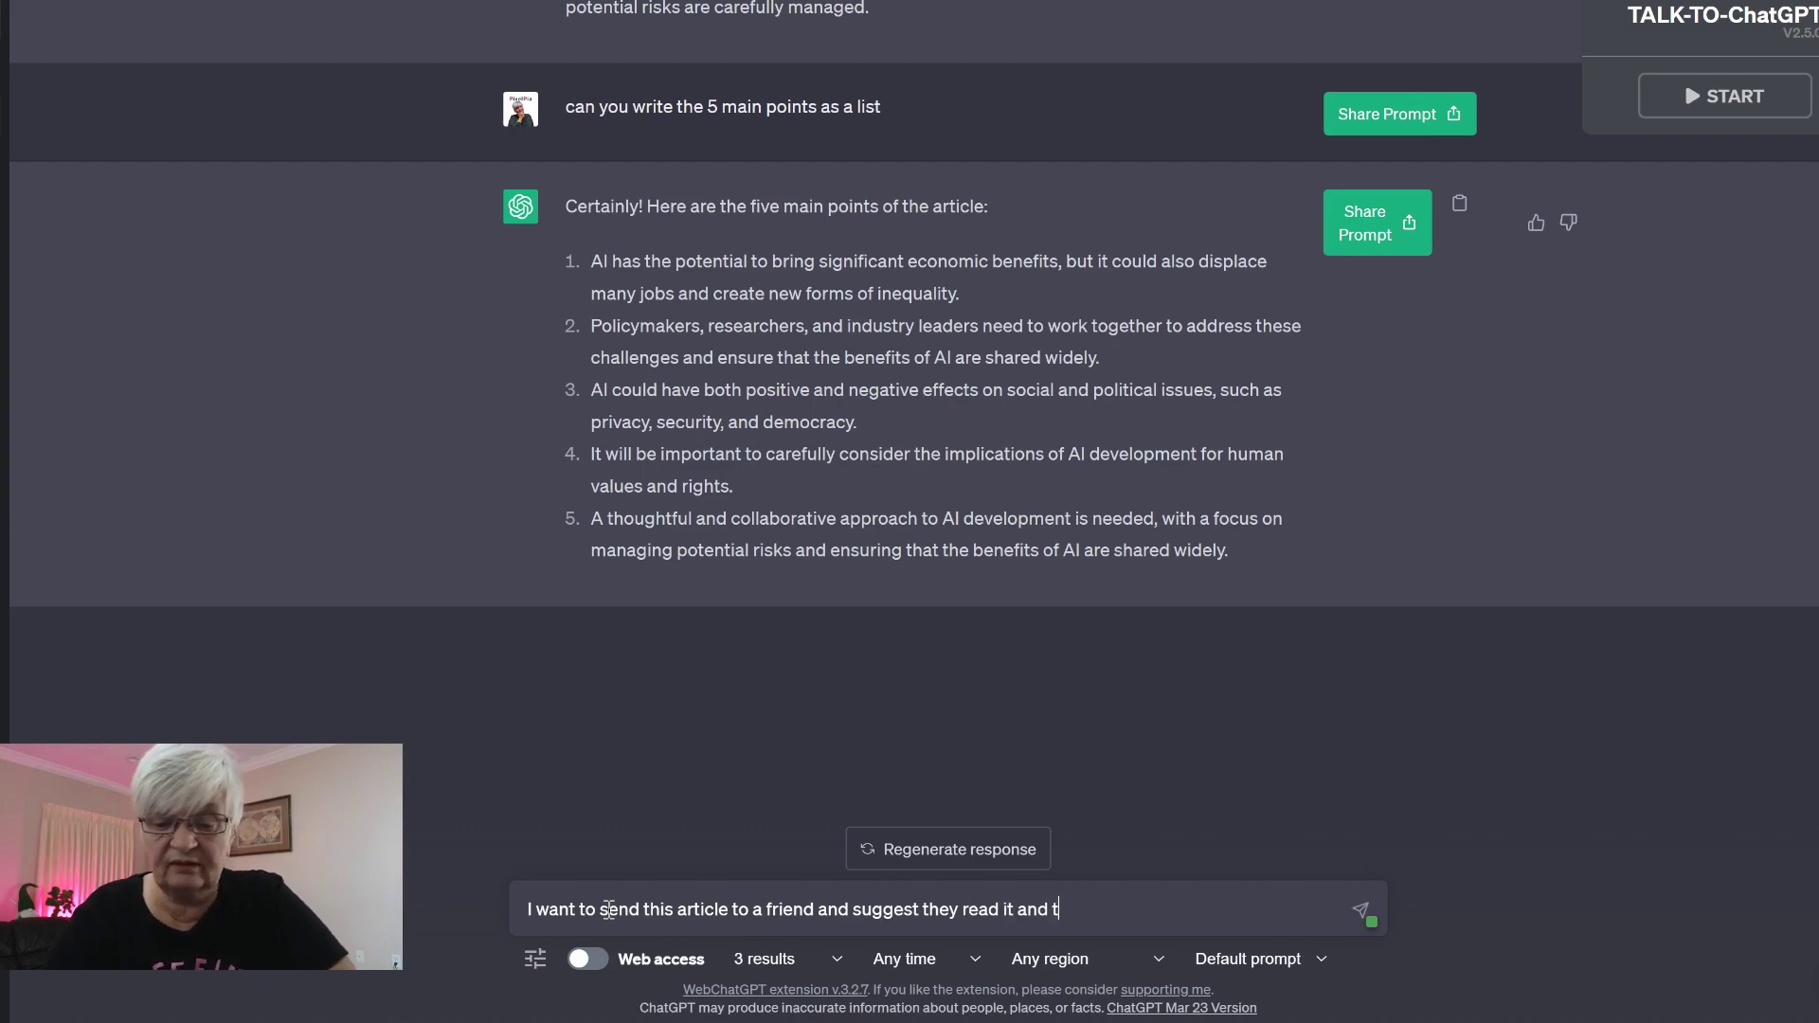
text(hen contact me,)
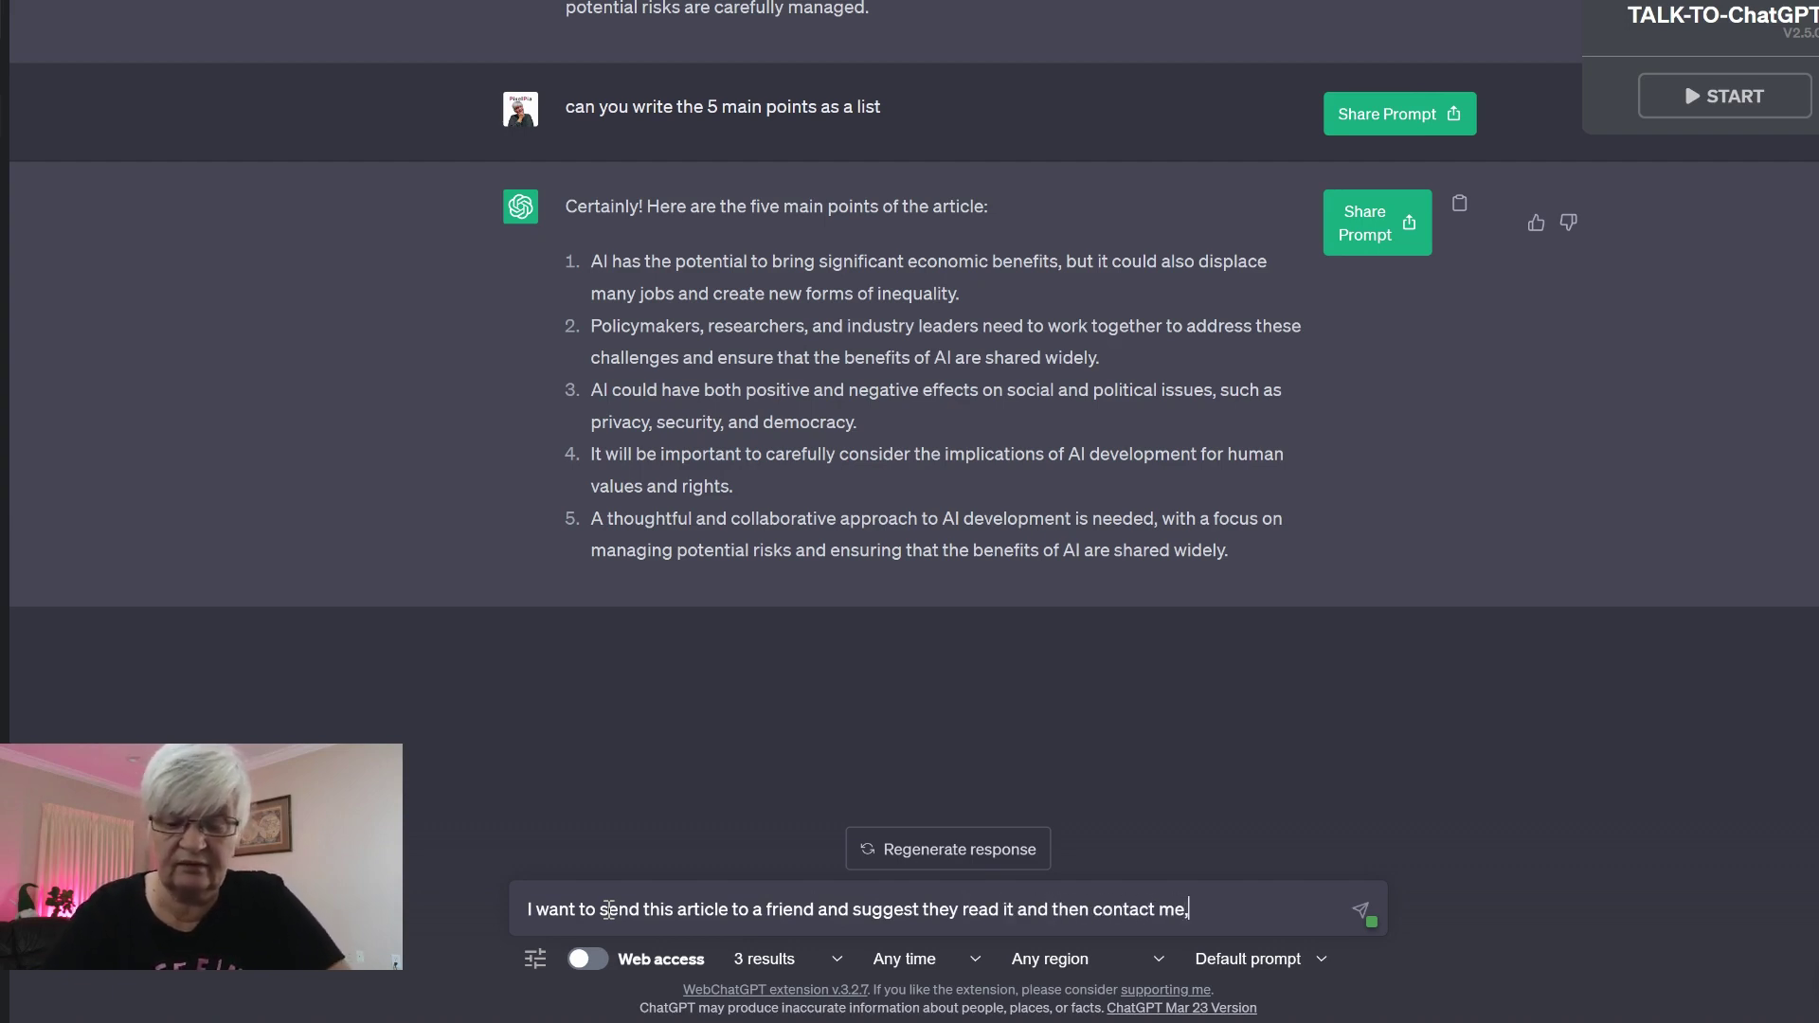
text( can you draft a )
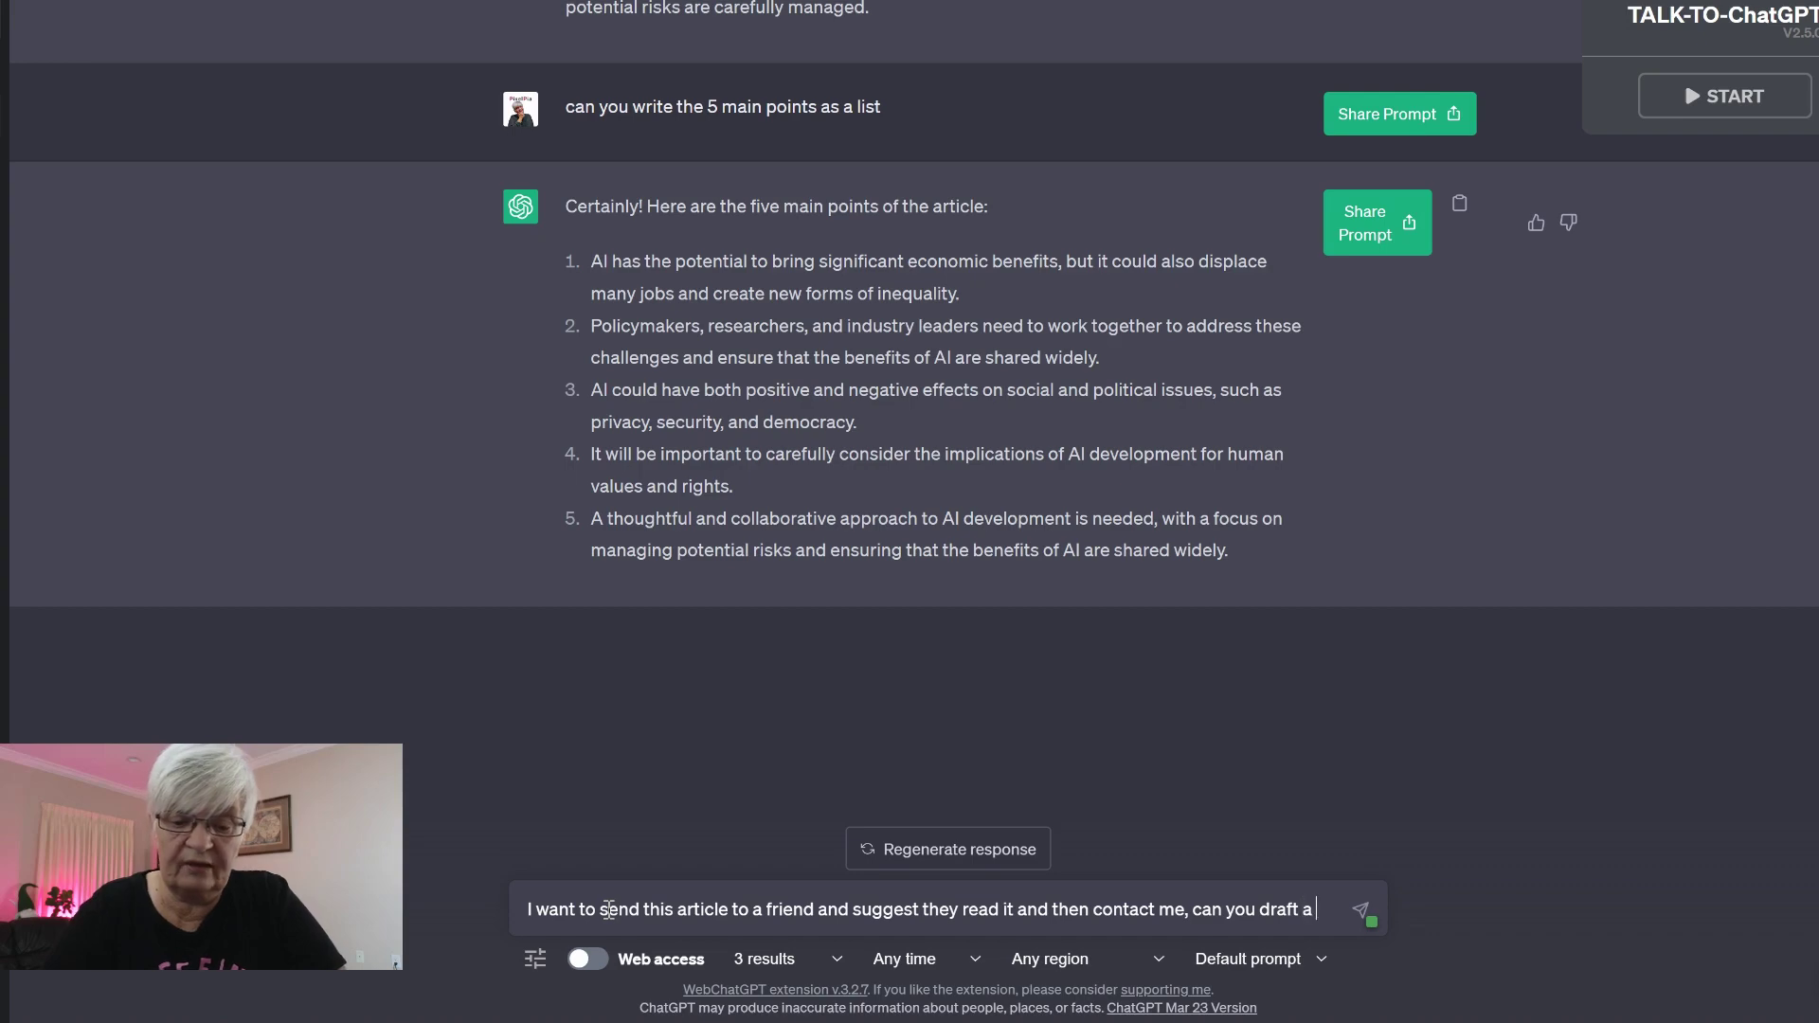
text(friendly email)
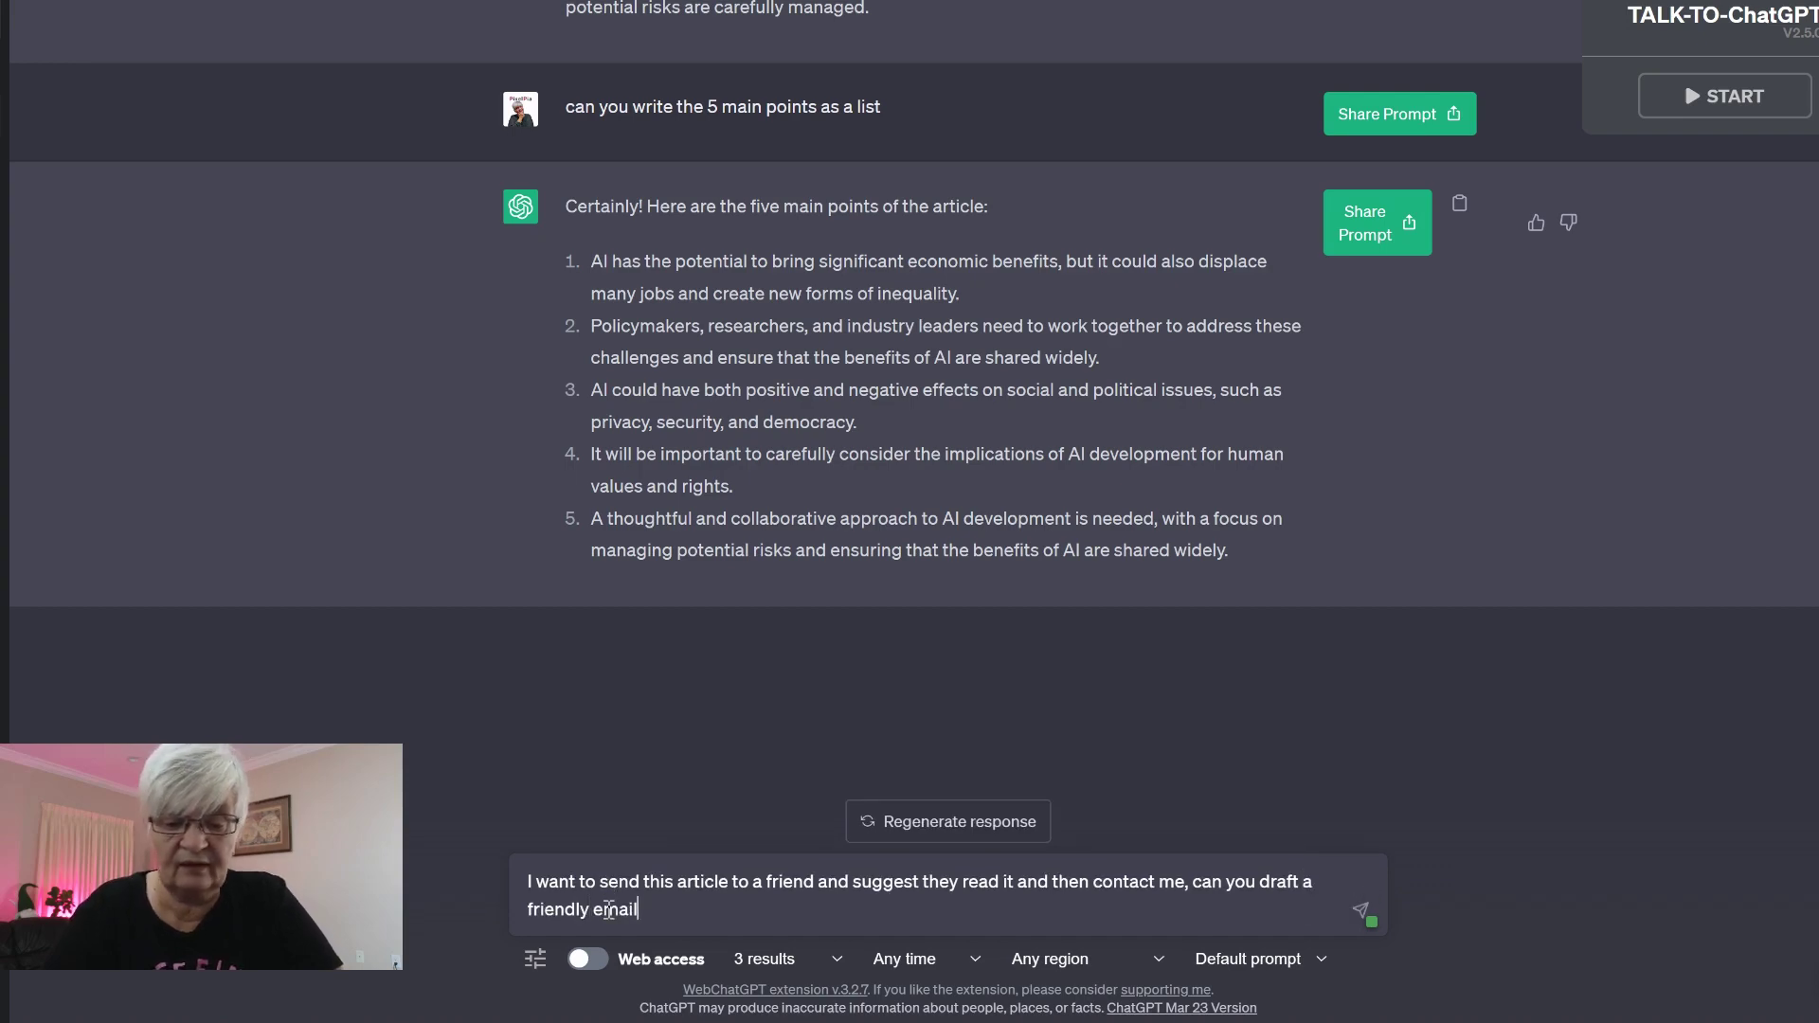
key(Return)
scroll(1379, 443, down, 5)
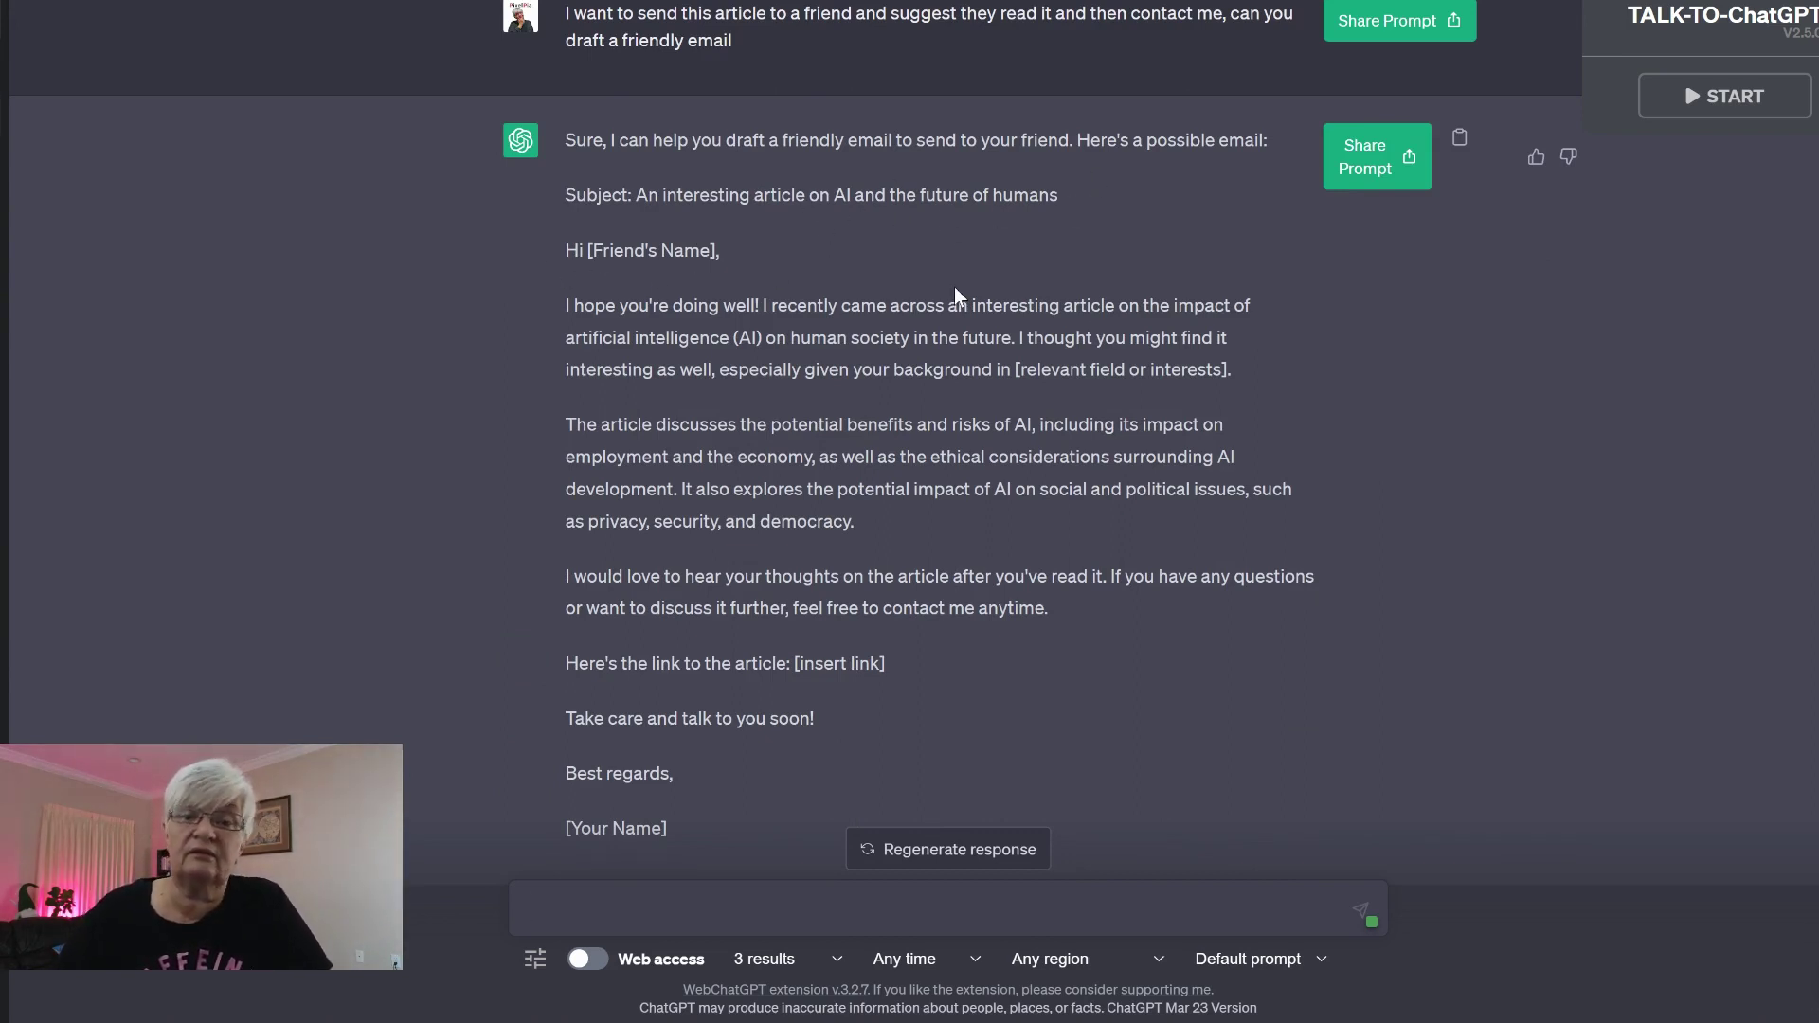
scroll(954, 286, down, 3)
Have ChatGPT revise the email draft to include the Pew AI article link
text(can you include the link)
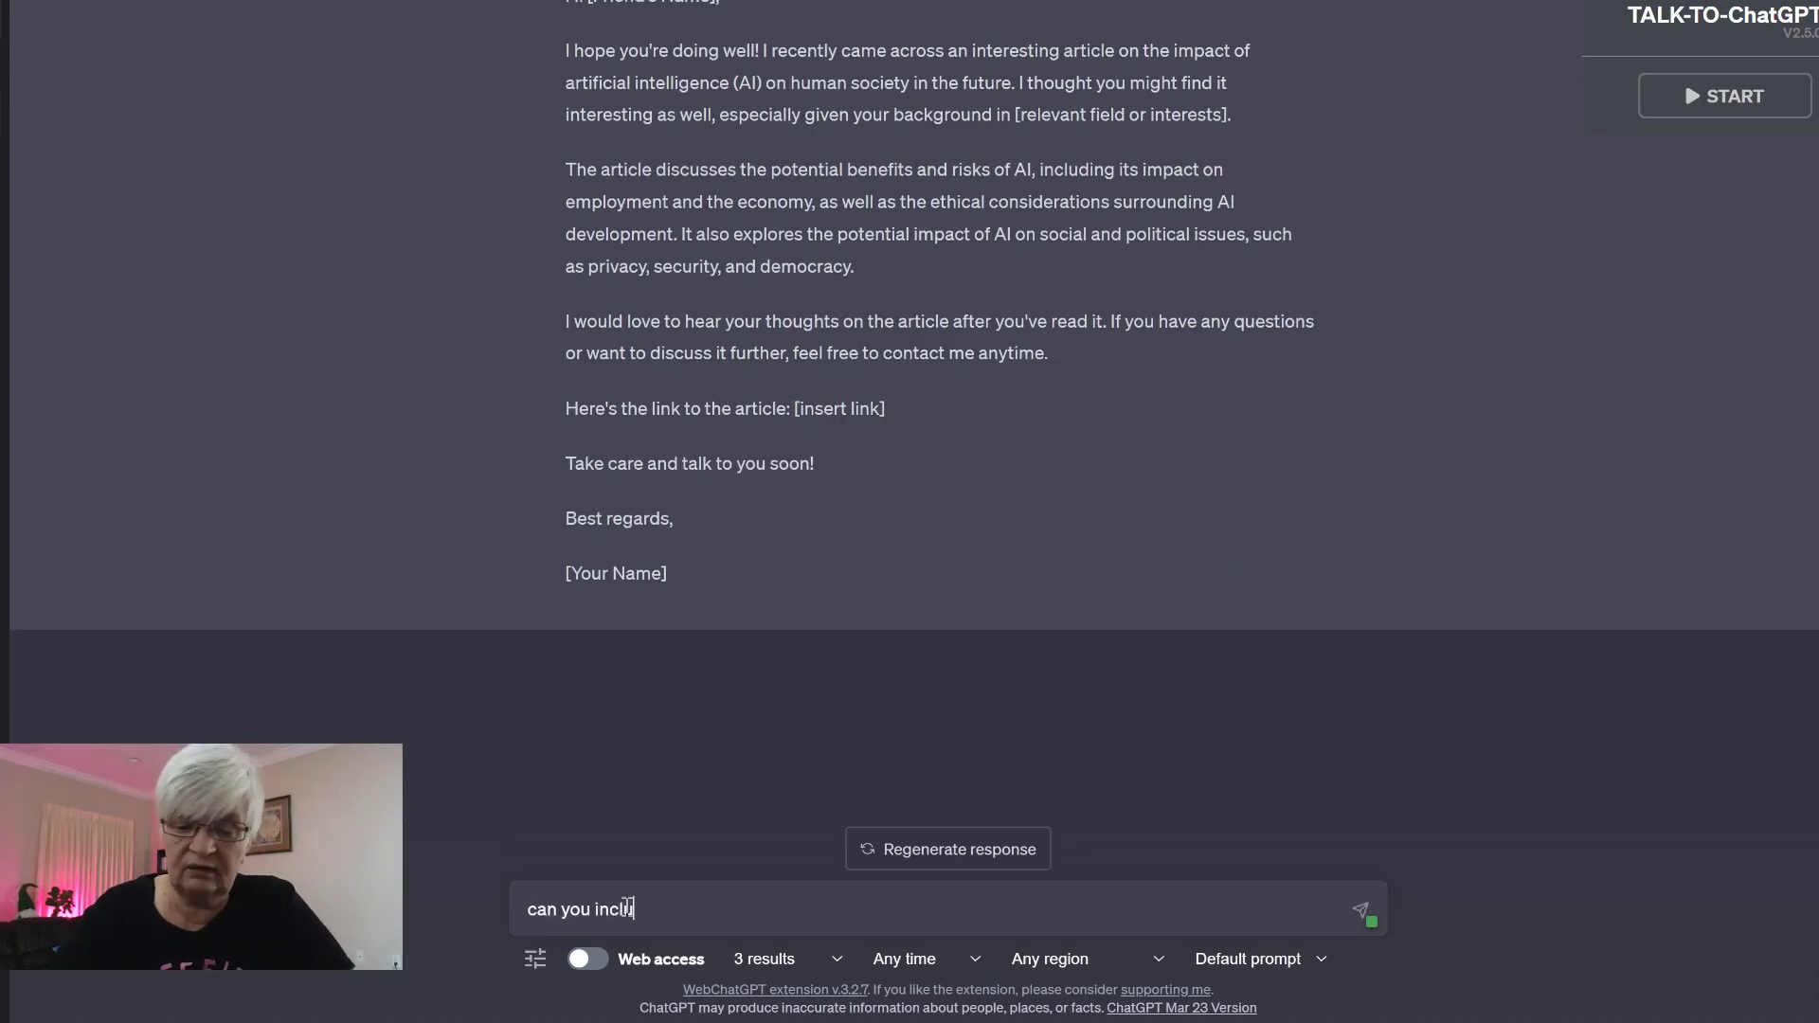
key(Return)
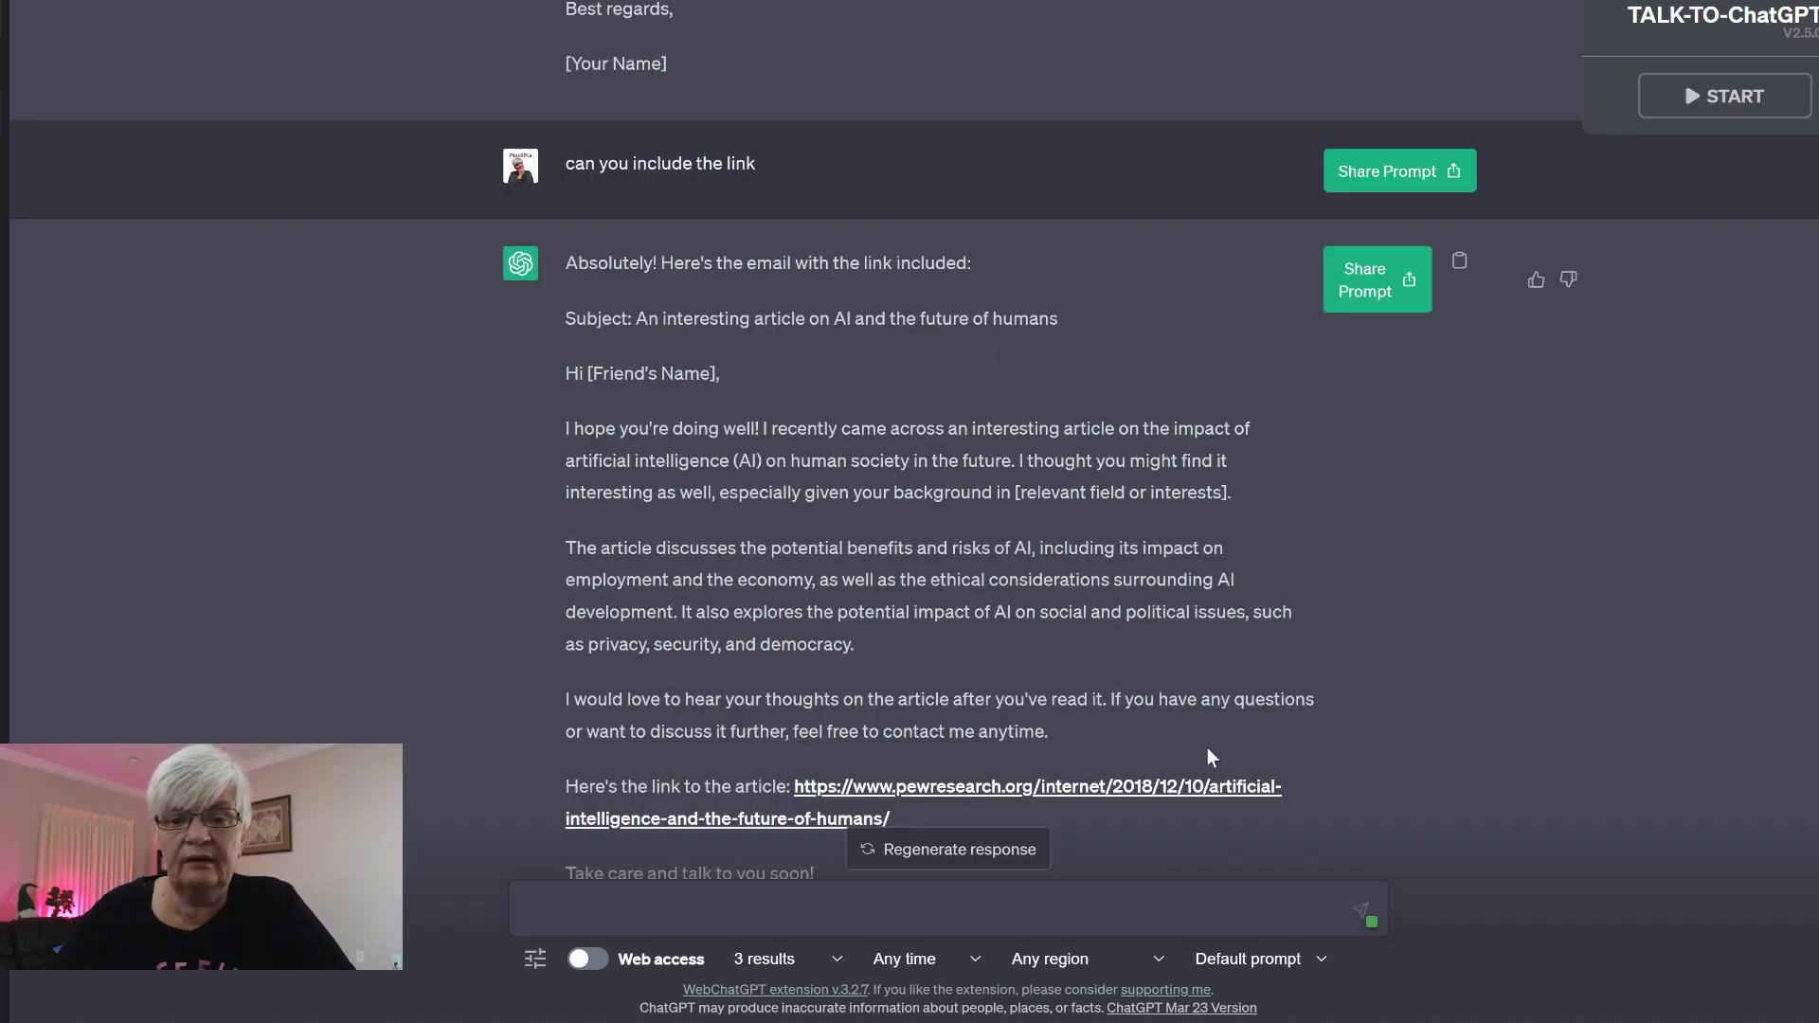
scroll(1573, 582, down, 3)
scroll(1571, 442, down, 3)
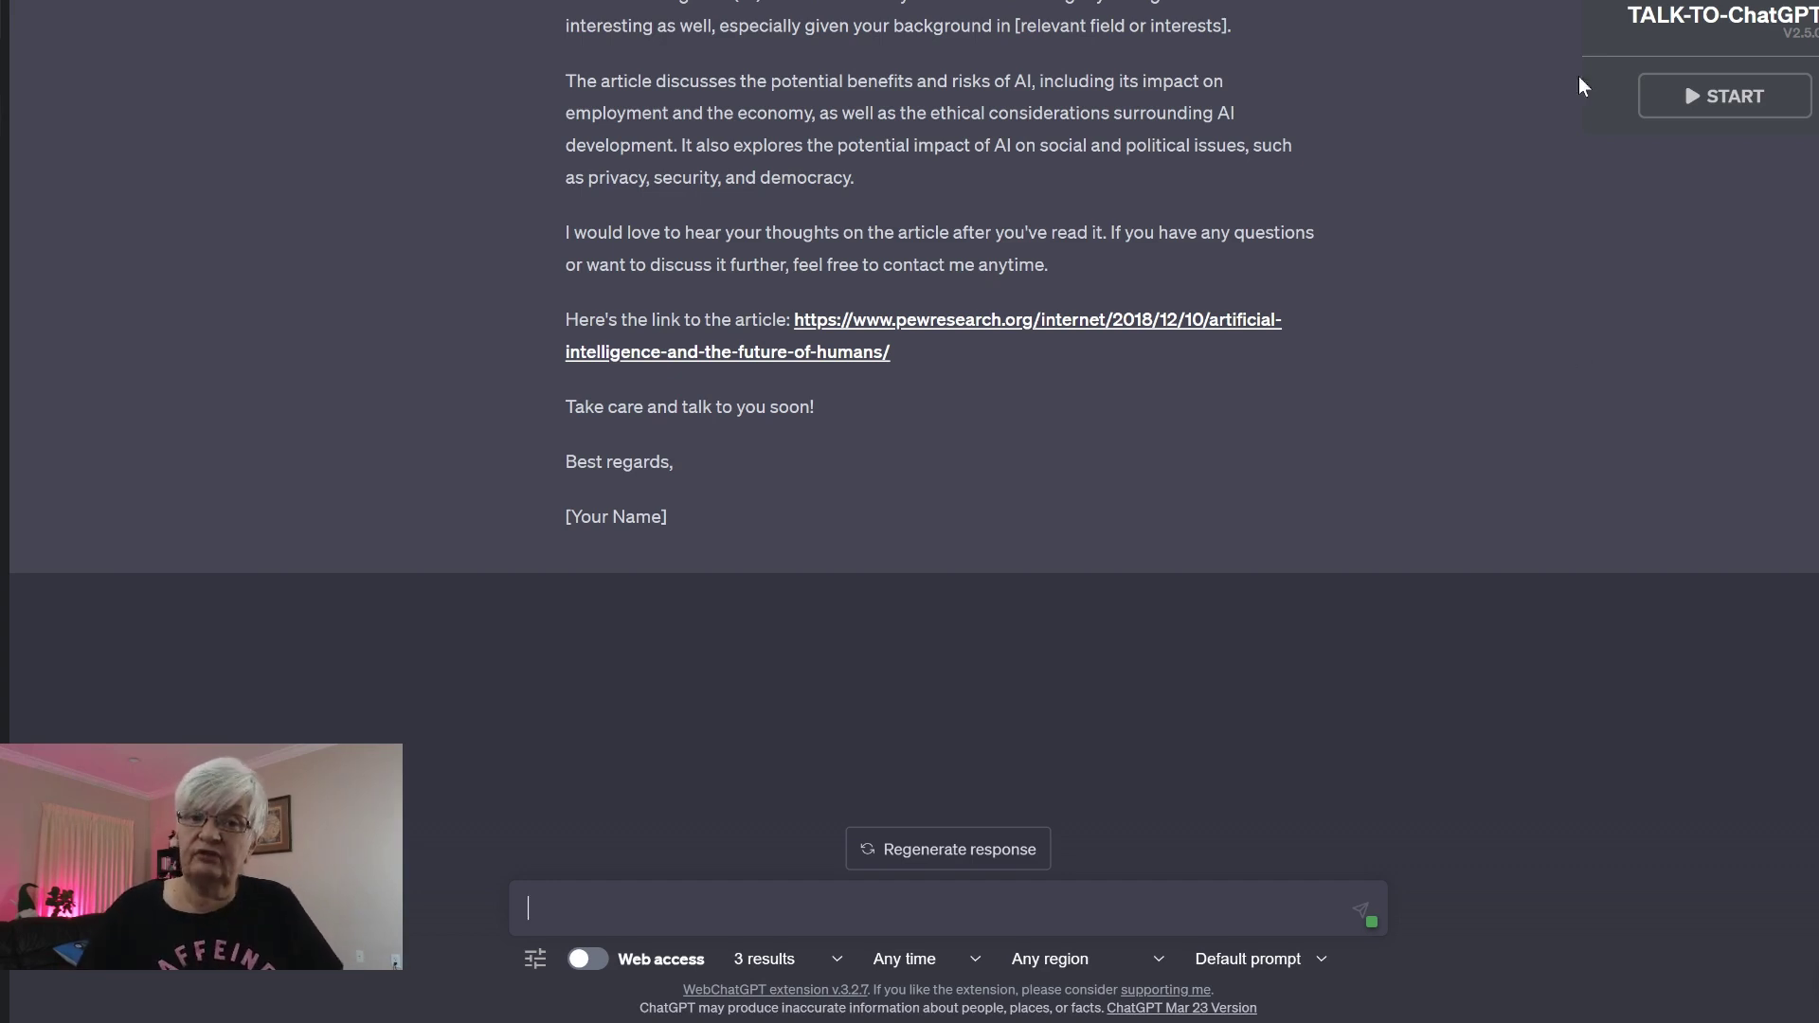
In a new chat, ask 'can you write me a poem about a lonely cat' and read the five-stanza result
click(5, 28)
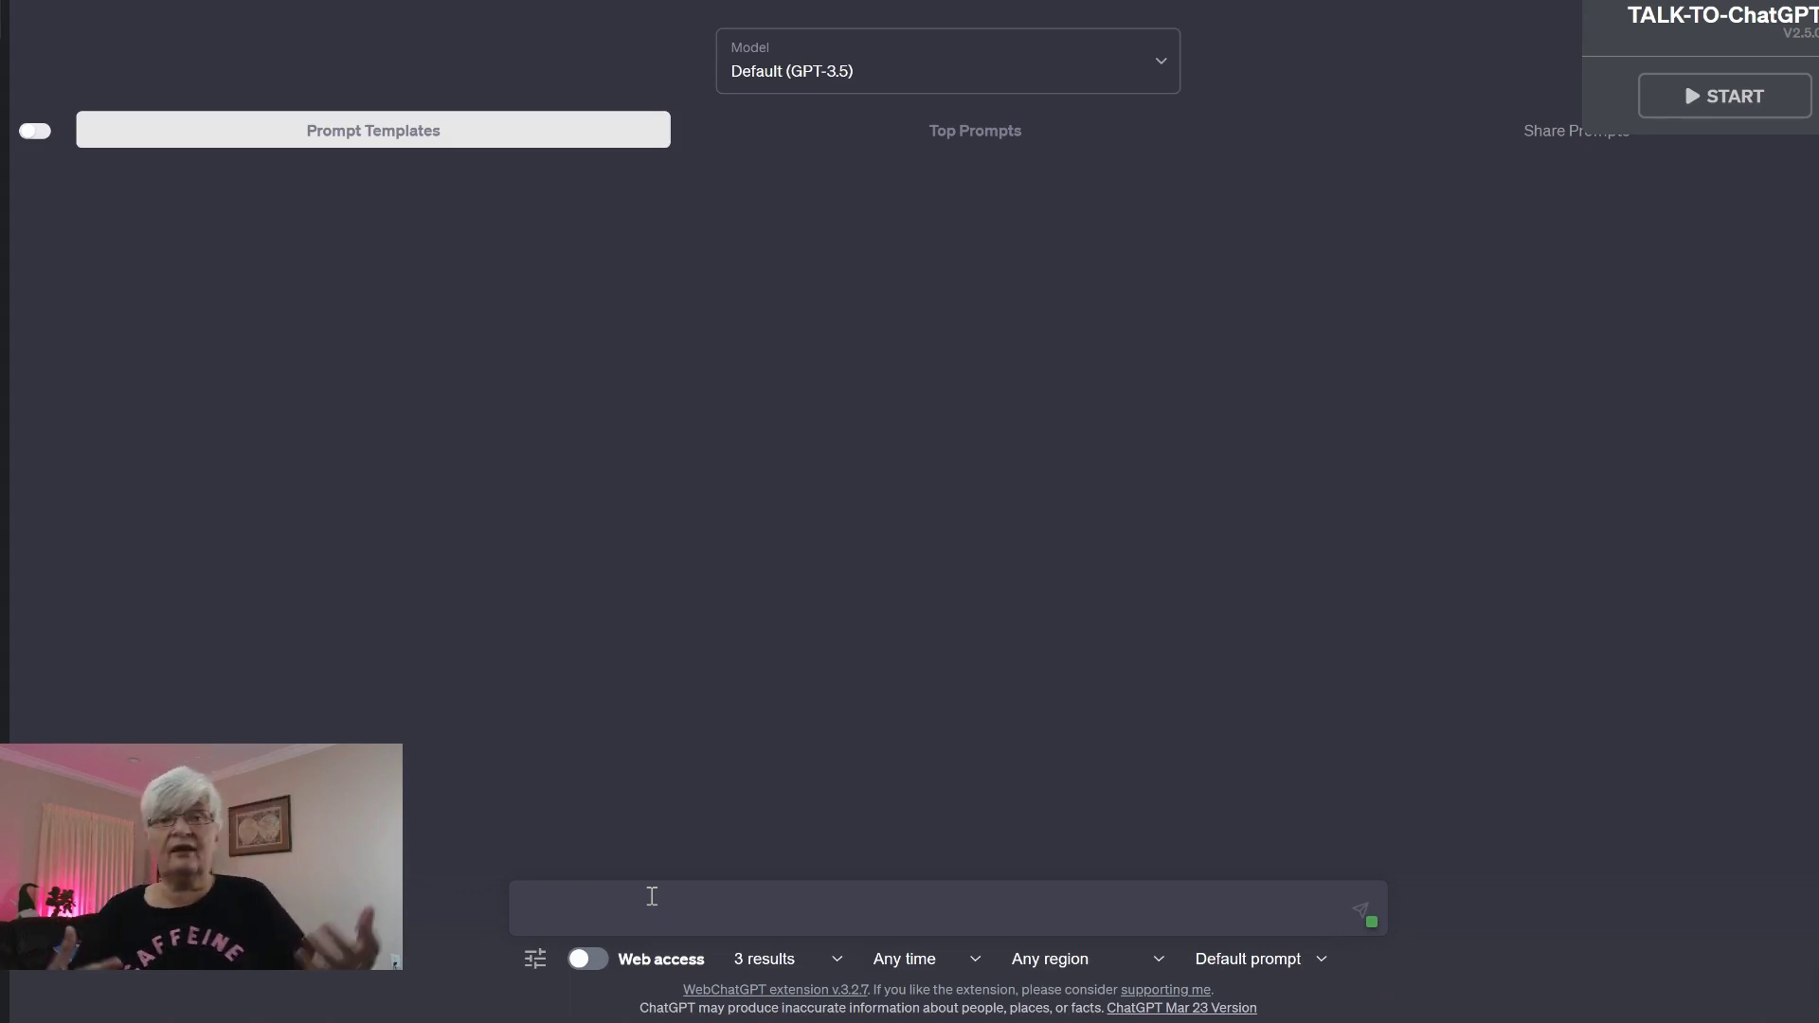
text(can you wr)
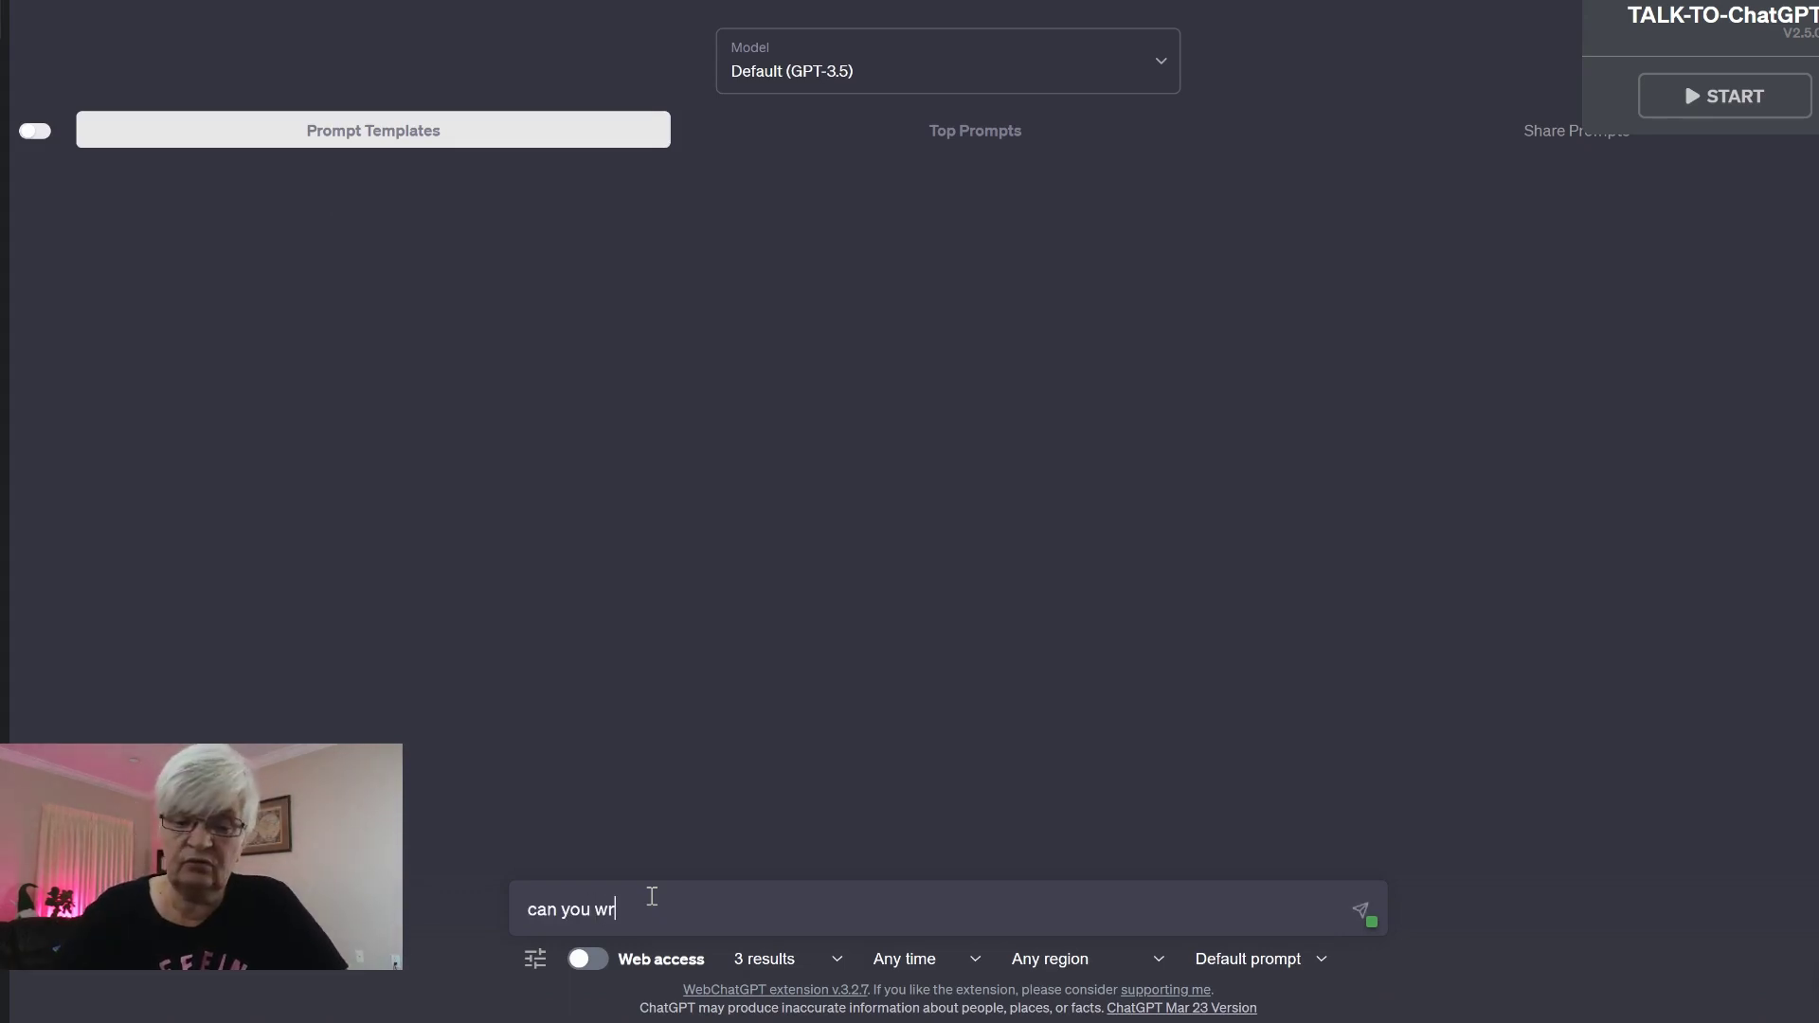
text(ite me a poem about a lonel)
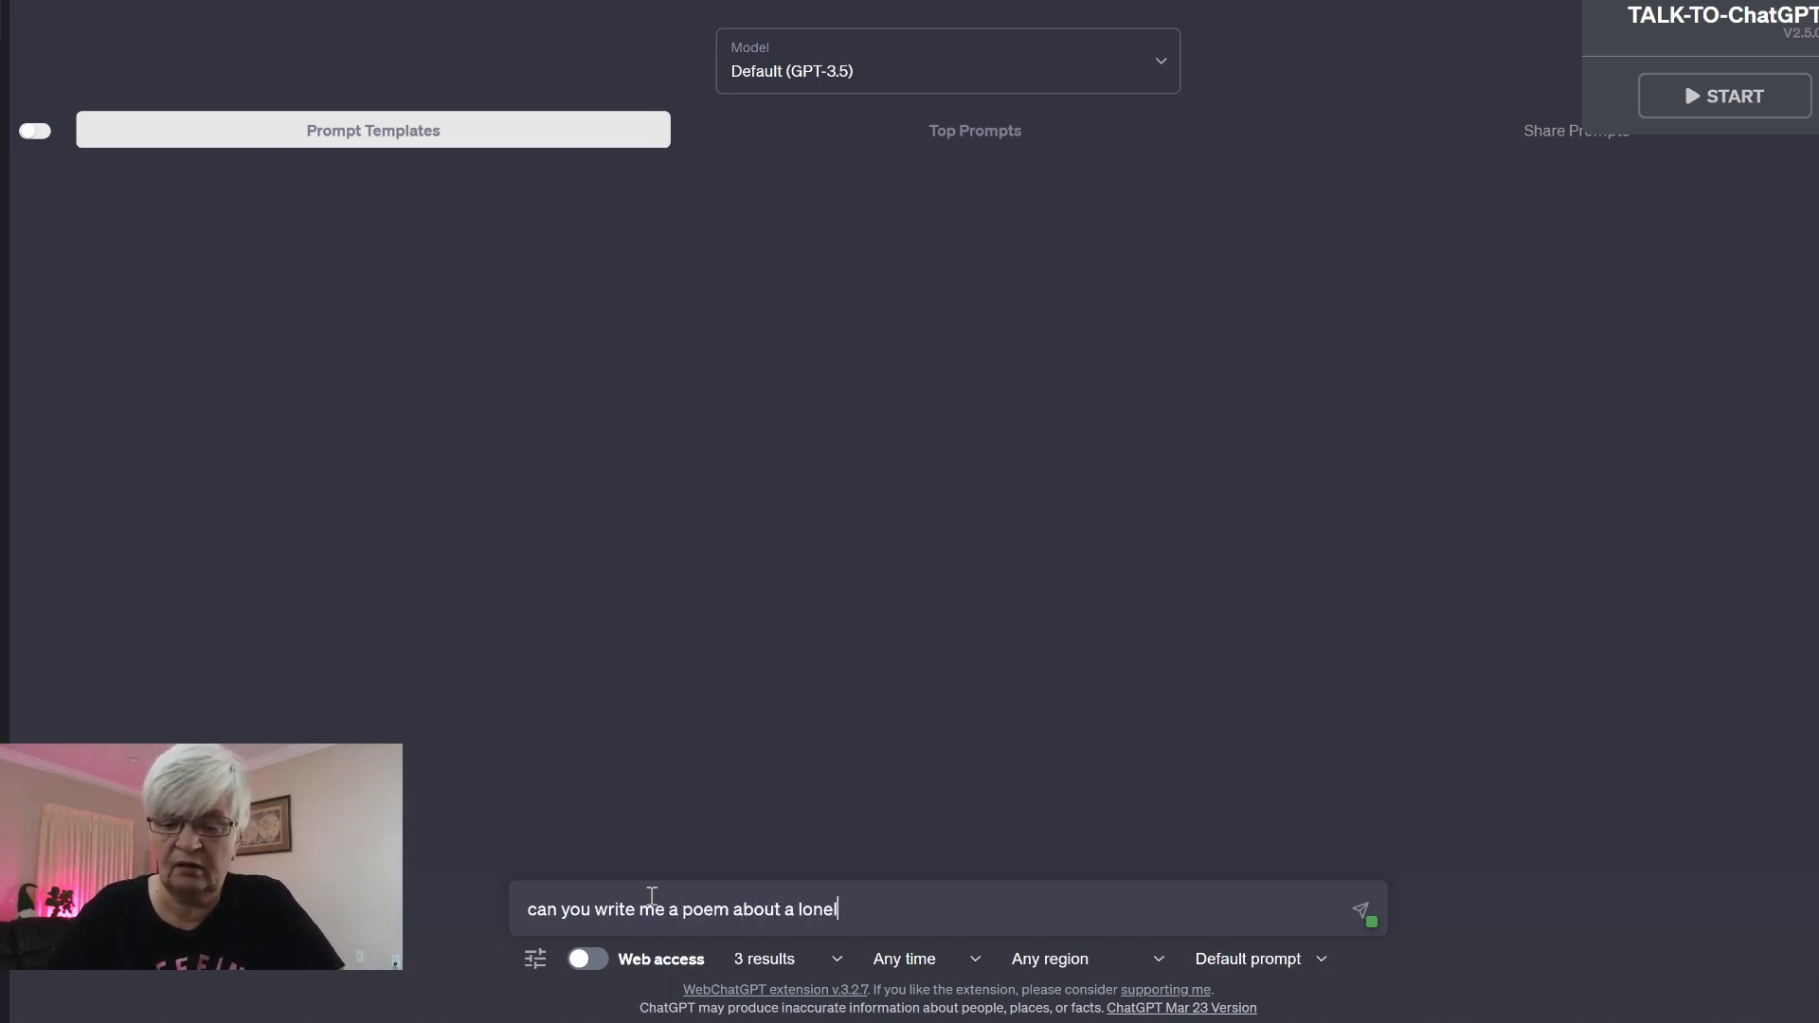
text(t)
key(Return)
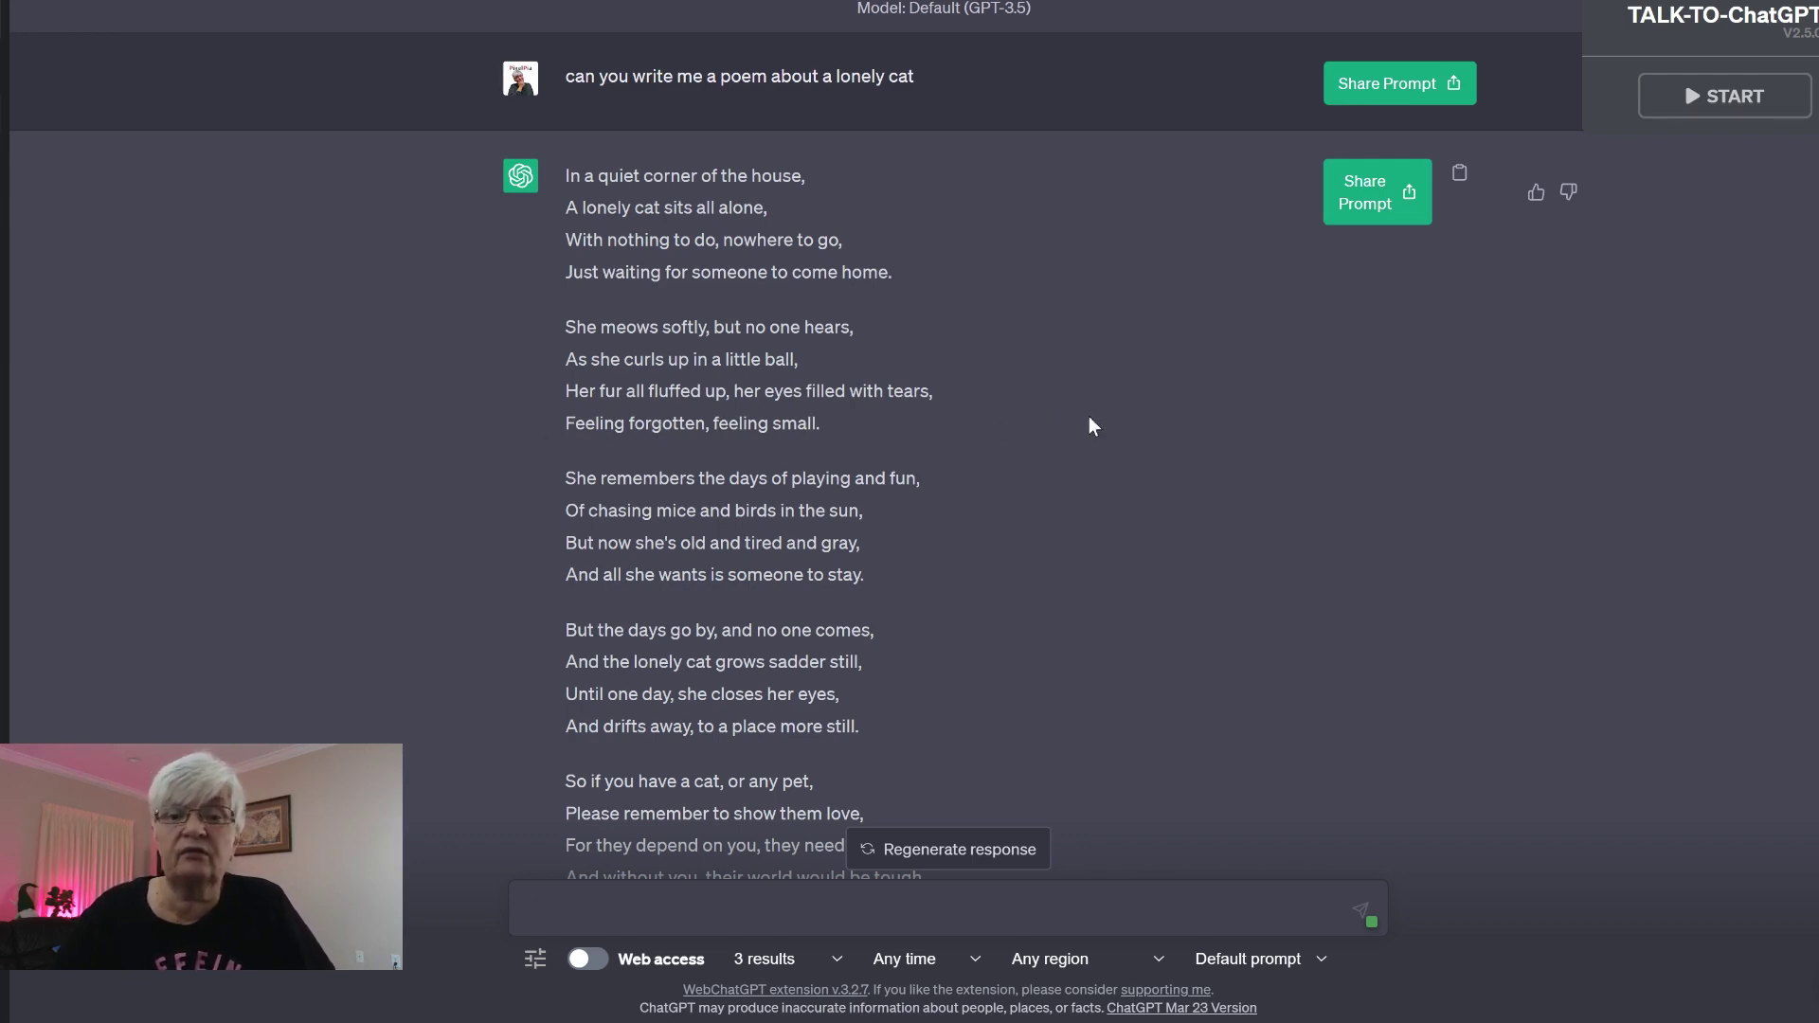
scroll(1109, 417, down, 4)
Ask 'can you write this as a haiku' to condense the lonely-cat poem into three lines
text(can you wr)
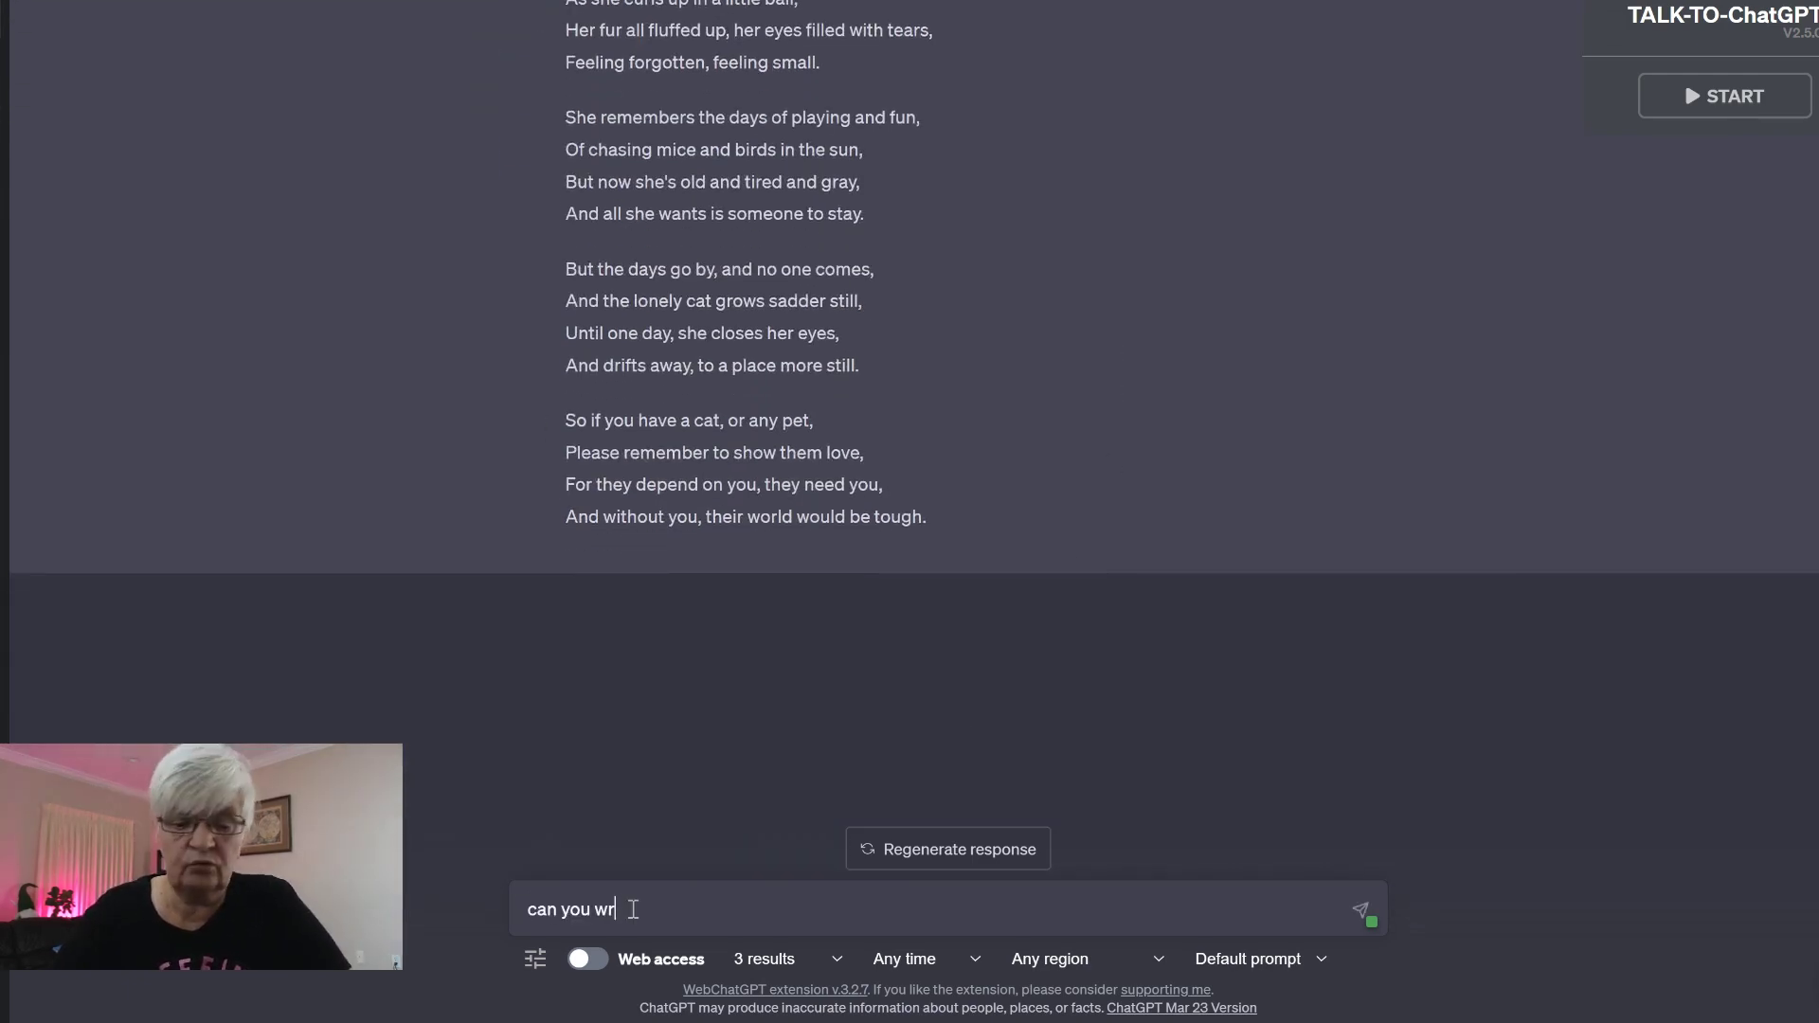
text(ite this as a haiku)
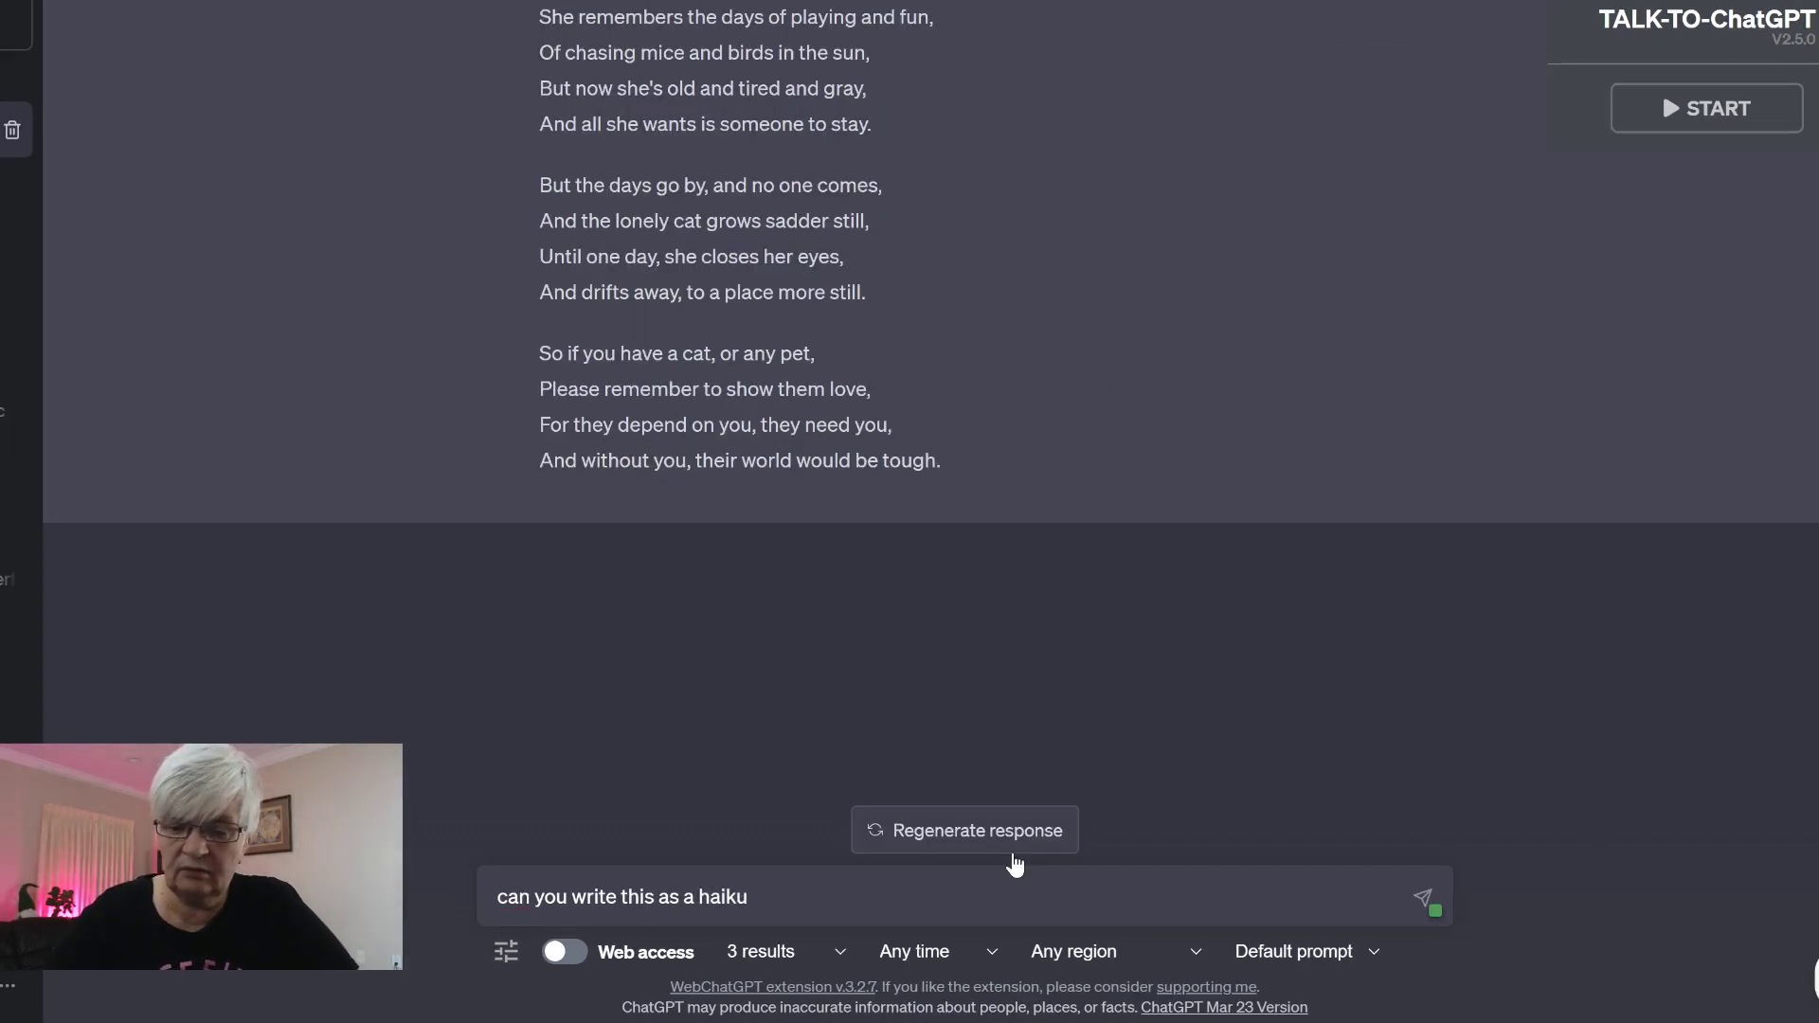
key(Return)
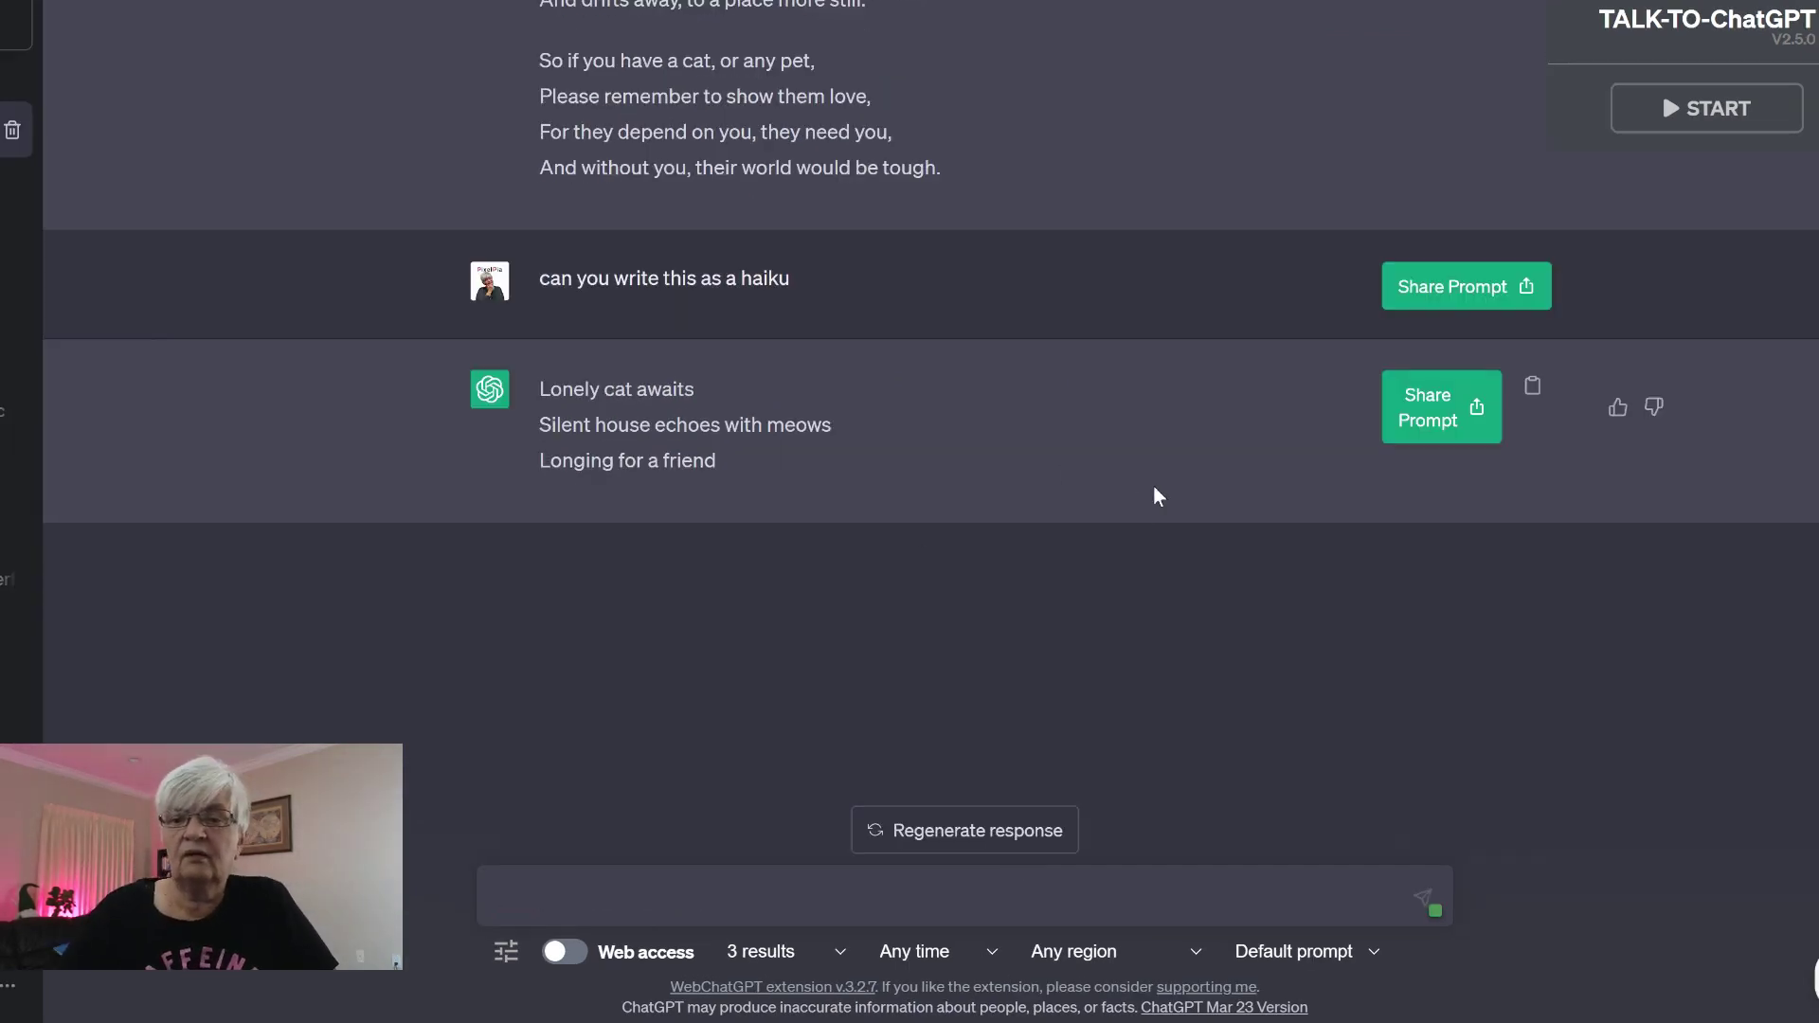